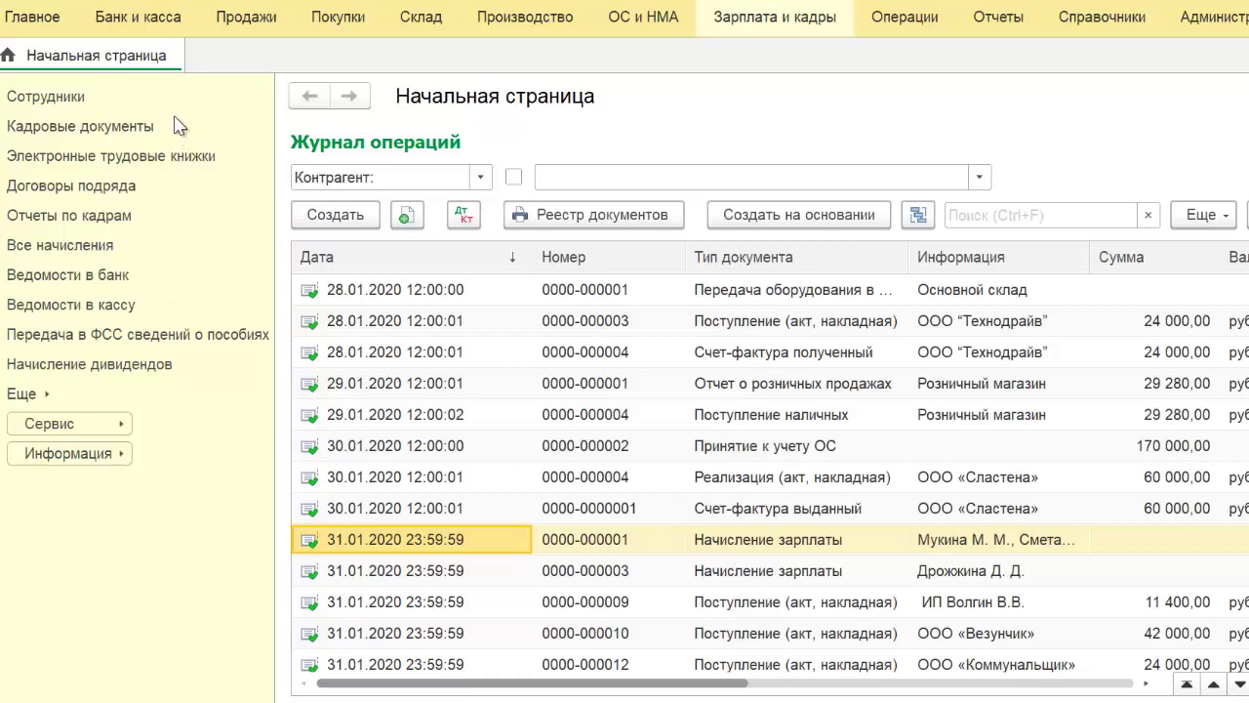
Create a bank write-off dated 10.01.2020 with the operation type Прочее списание and incoming document number 34
click(141, 23)
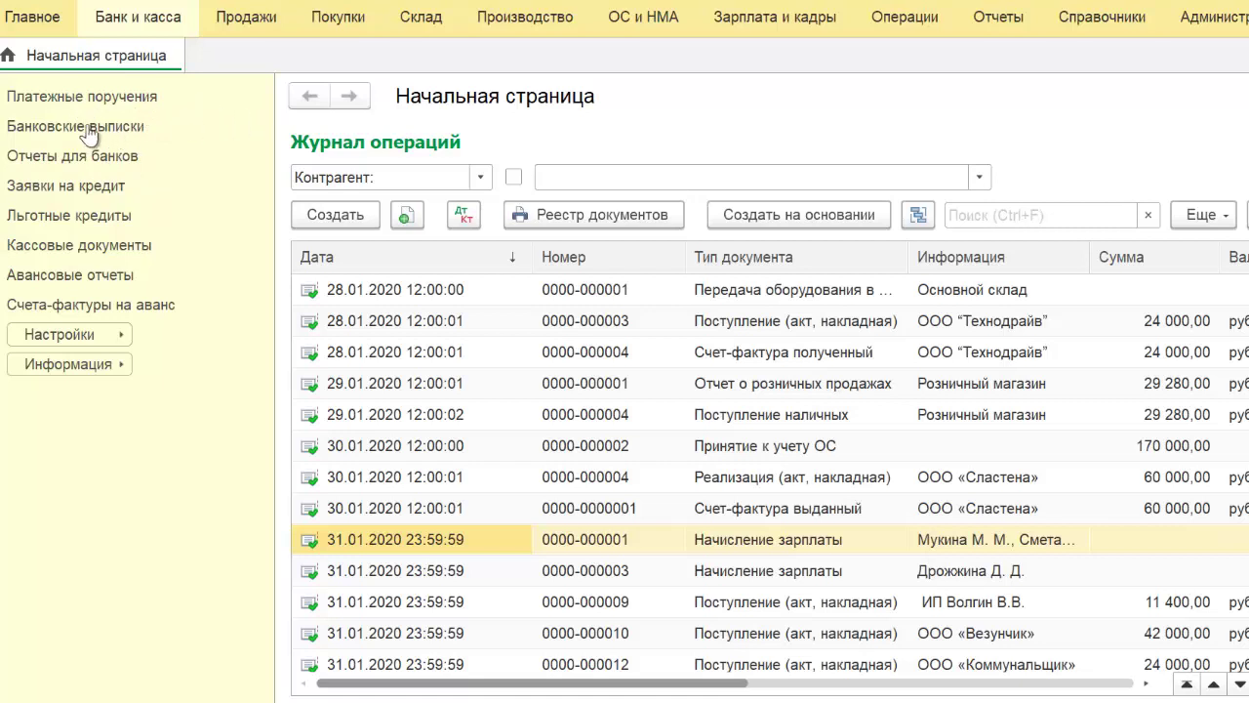
click(88, 127)
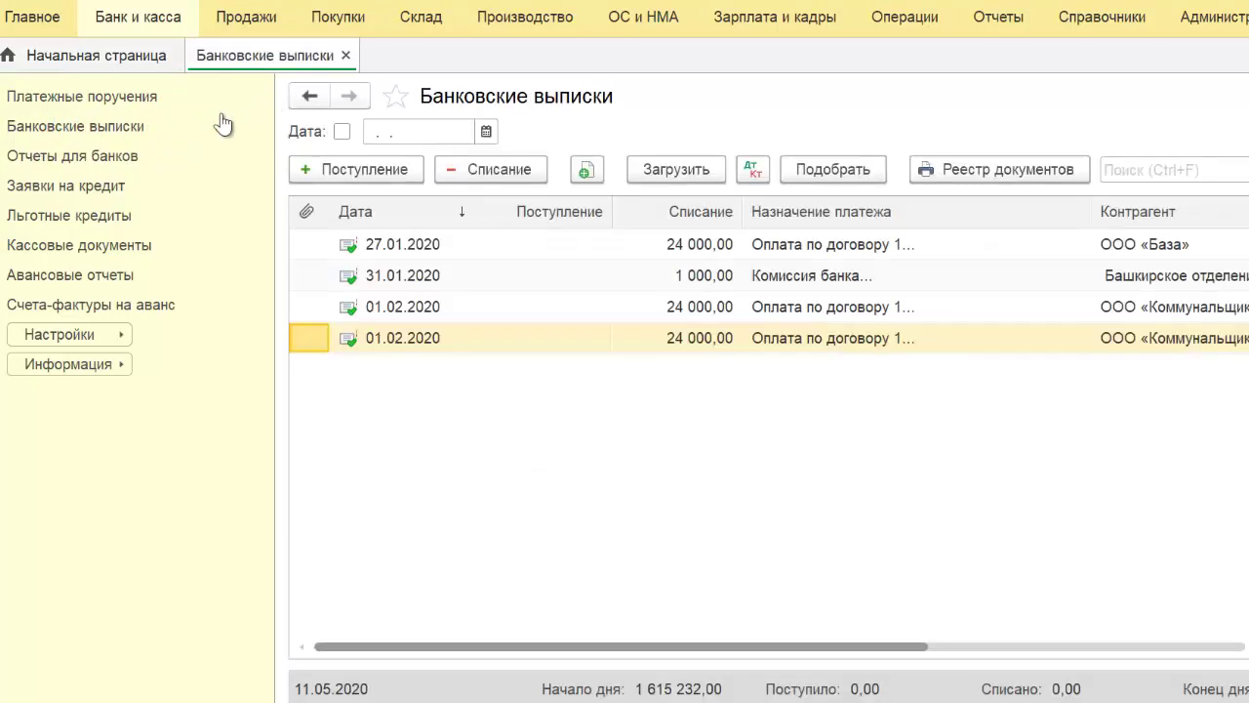
click(510, 175)
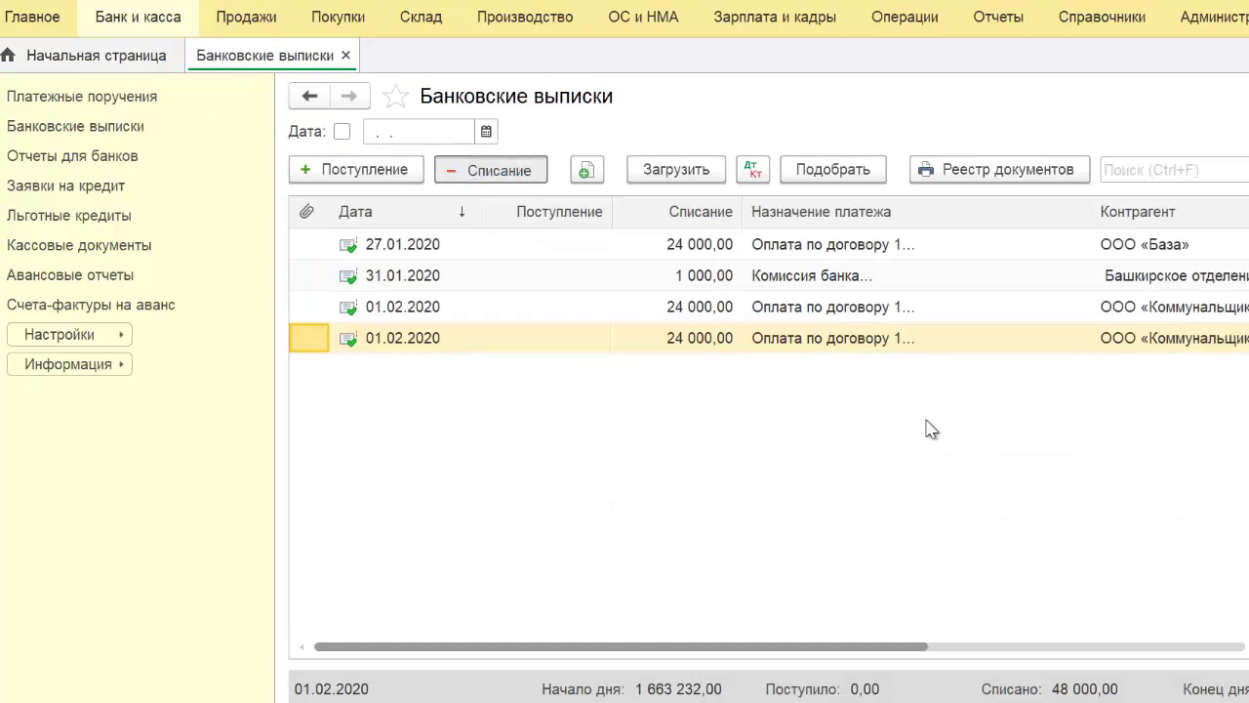
click(336, 223)
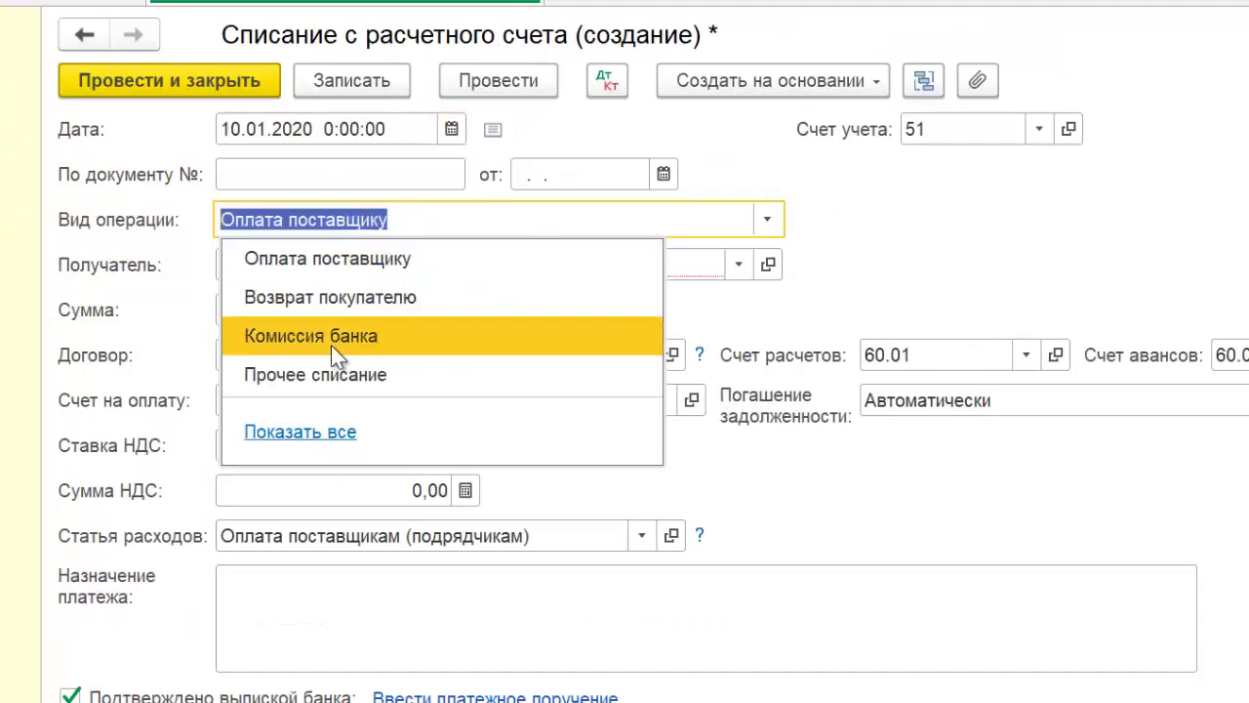
click(334, 372)
click(304, 186)
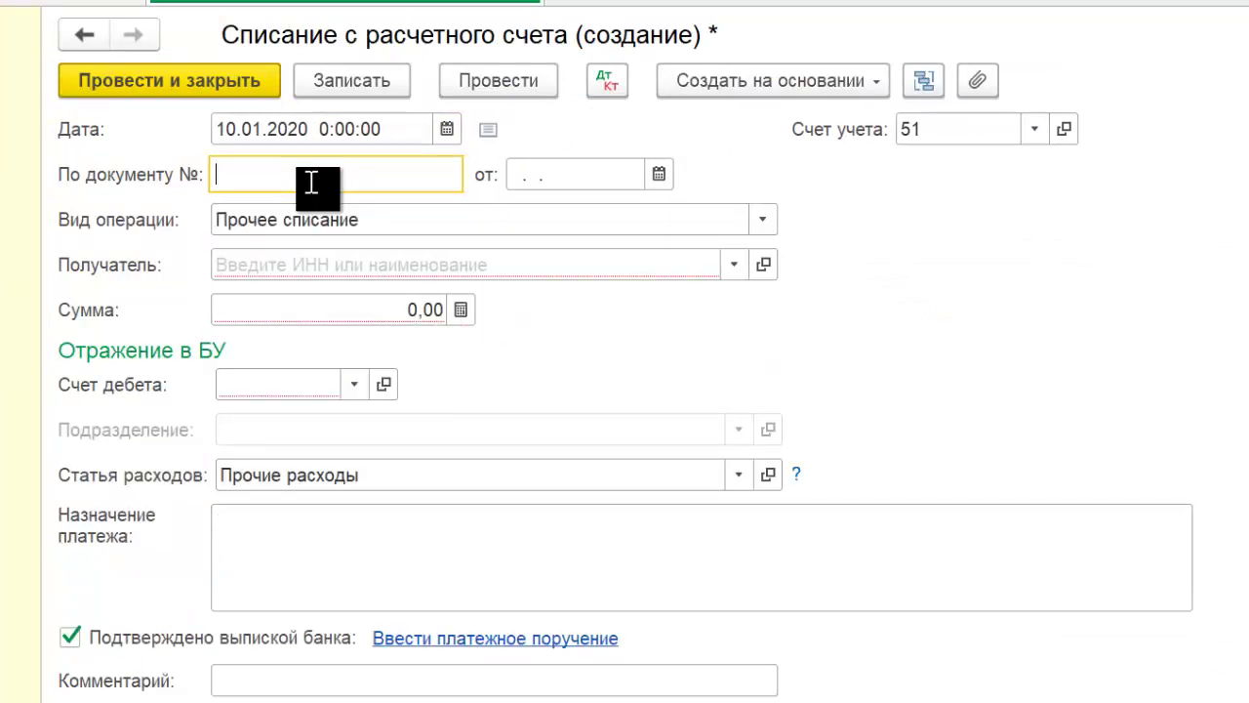
text(34)
key(Tab)
Create a new counterparty named Ингосстрах and choose it as the recipient of the write-off
click(301, 265)
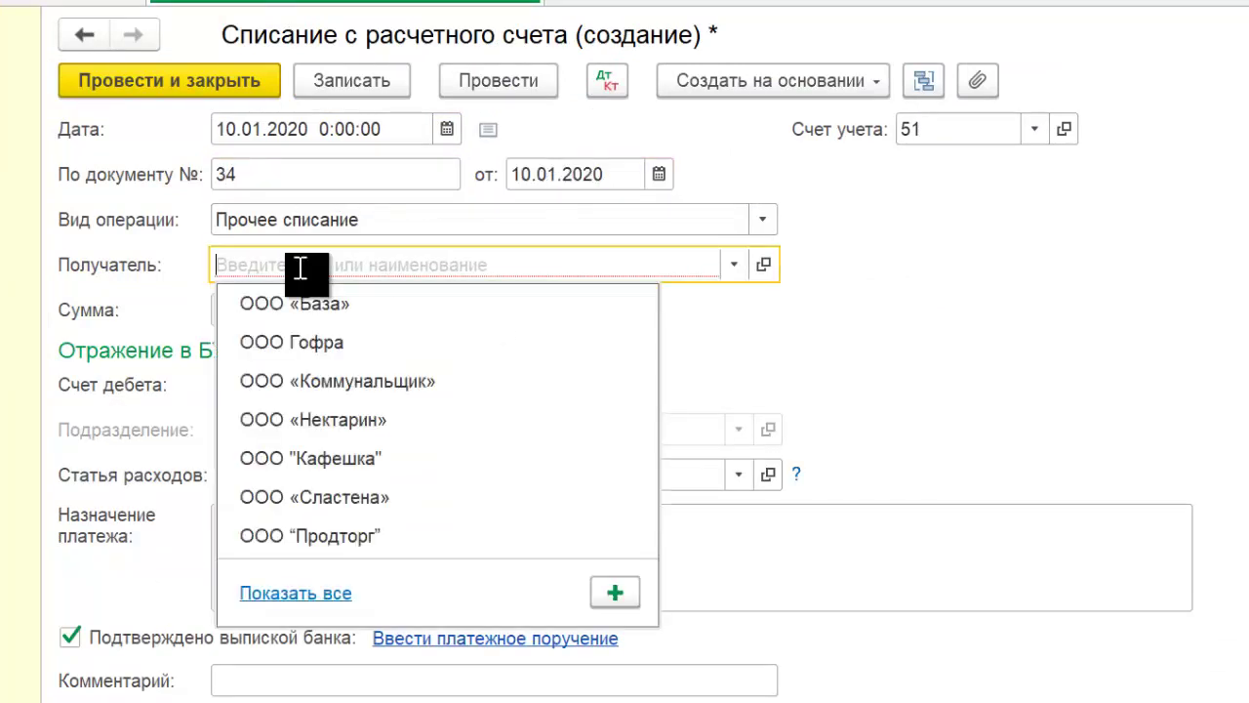
click(304, 593)
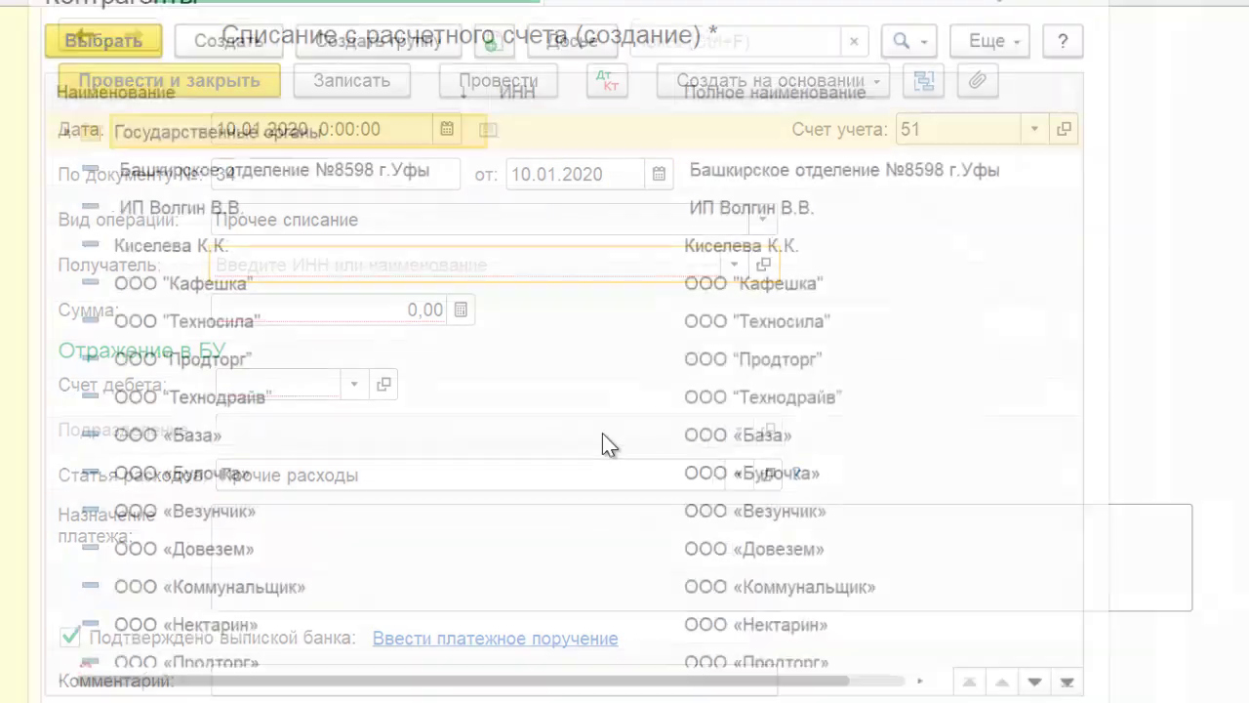
scroll(601, 432, down, 2)
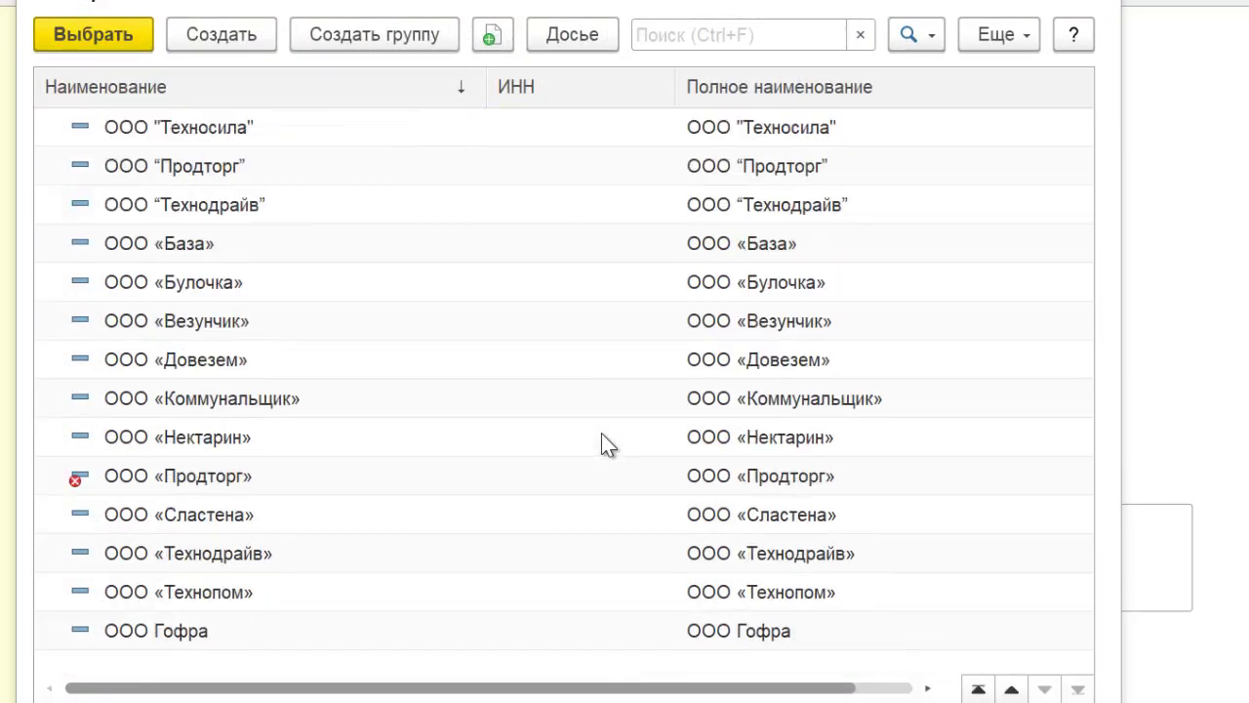
scroll(602, 433, up, 2)
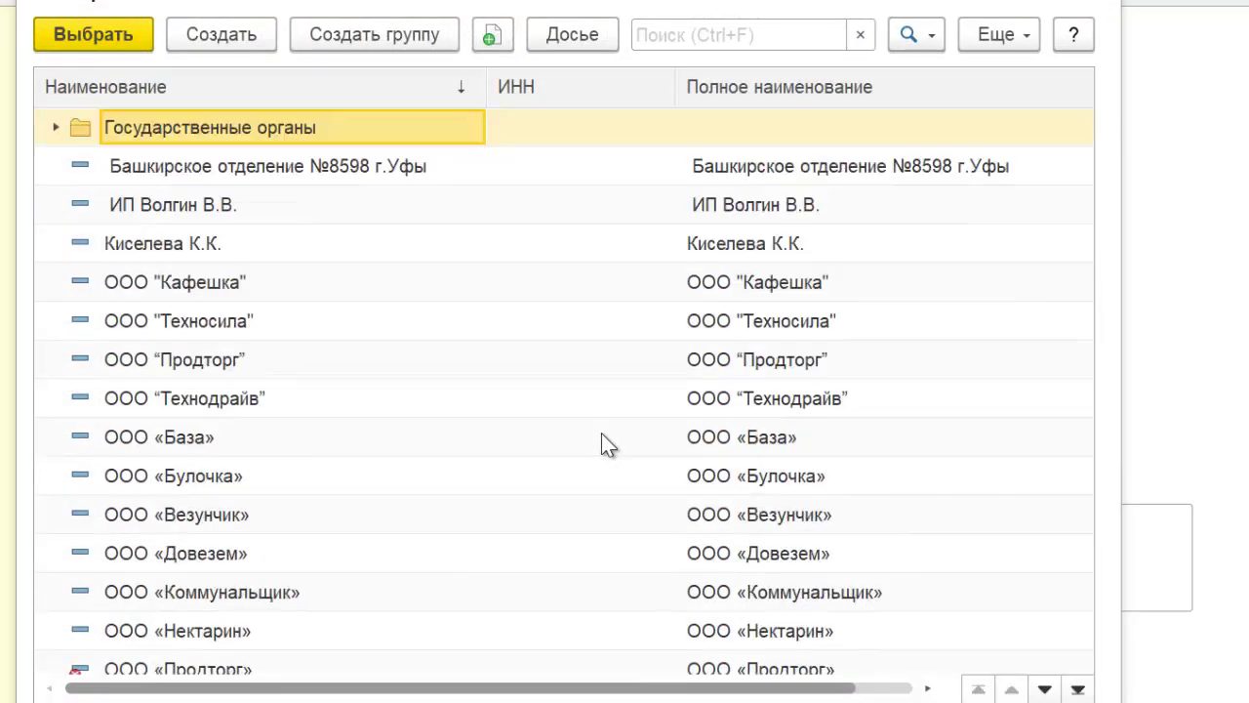
click(217, 35)
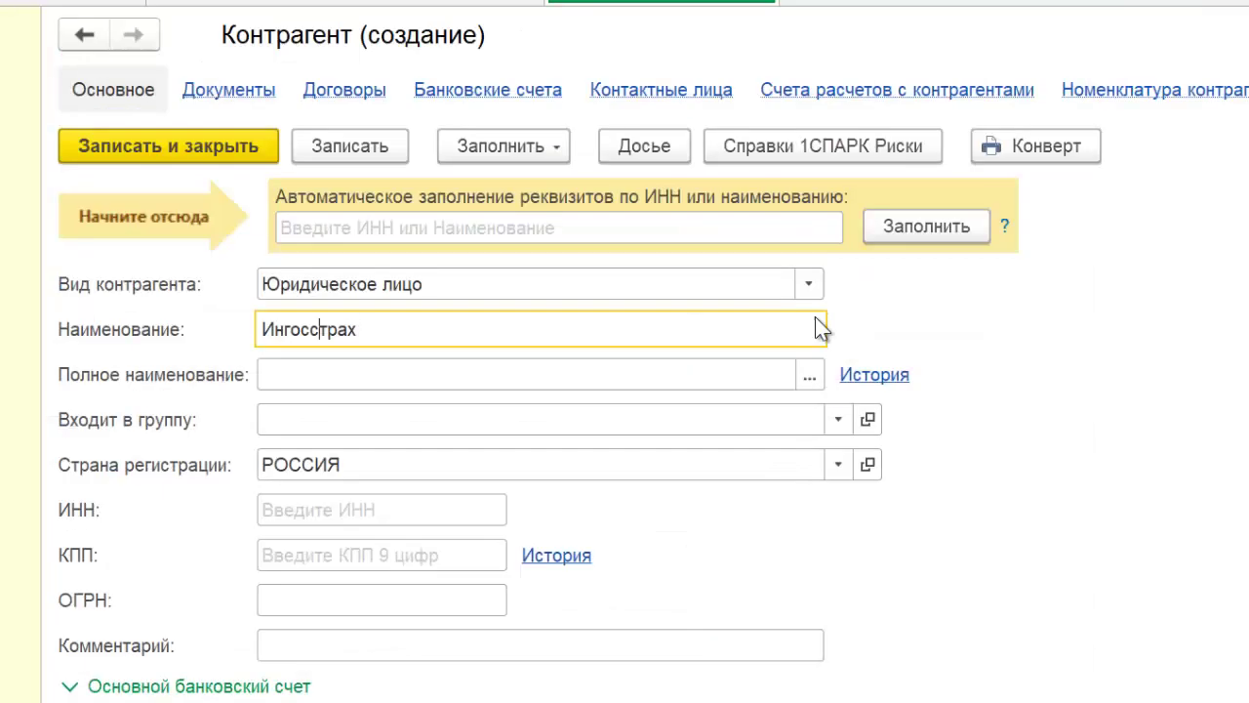
click(330, 147)
click(190, 155)
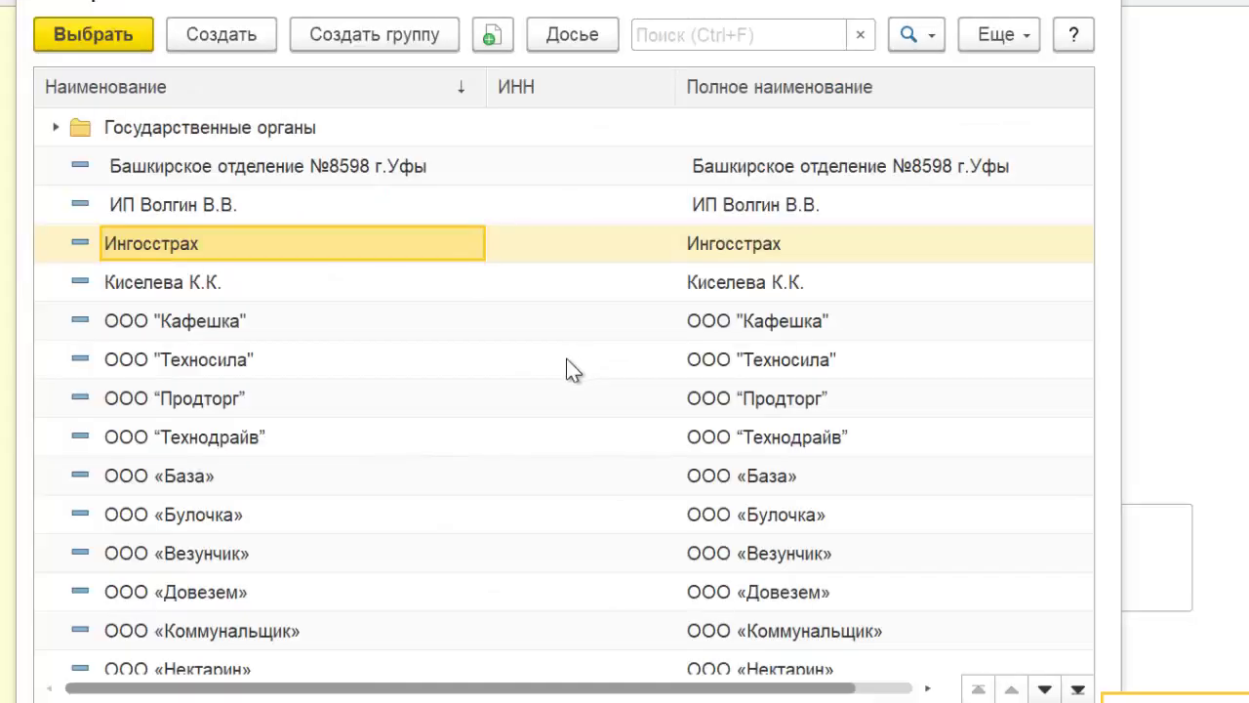
click(49, 33)
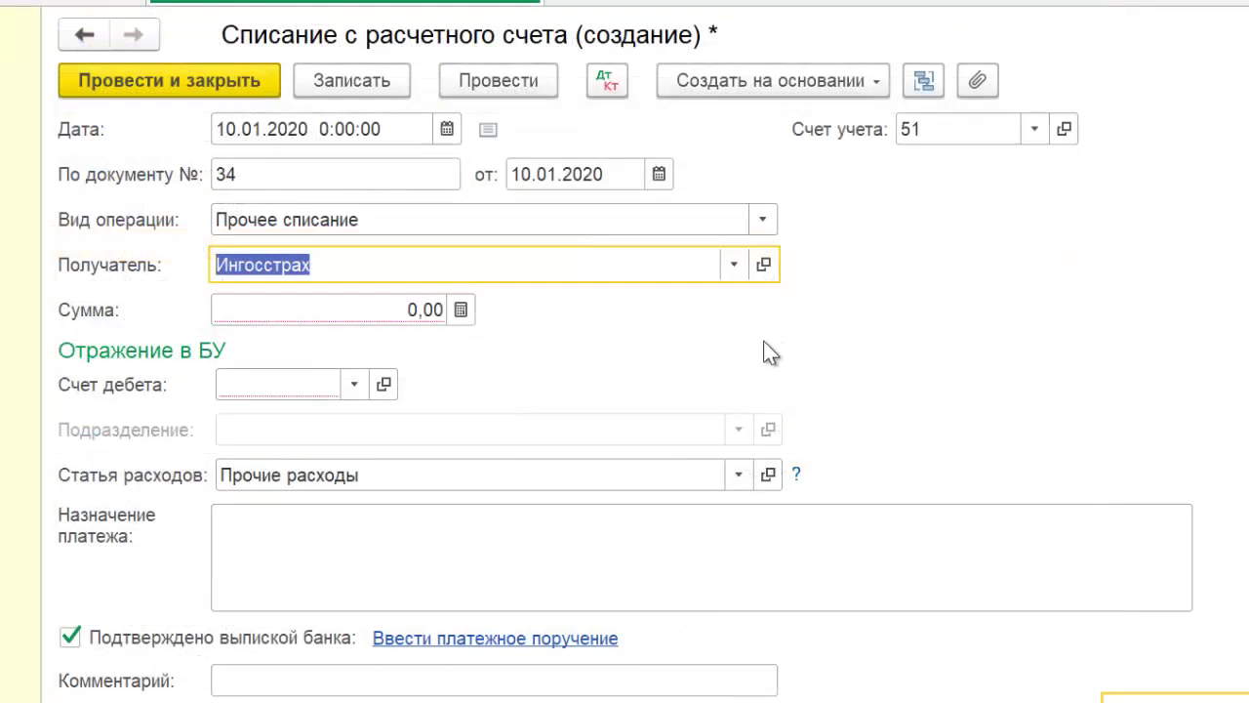
Set the write-off amount to 36 000 and the debit account to 76.09
click(386, 314)
text(3)
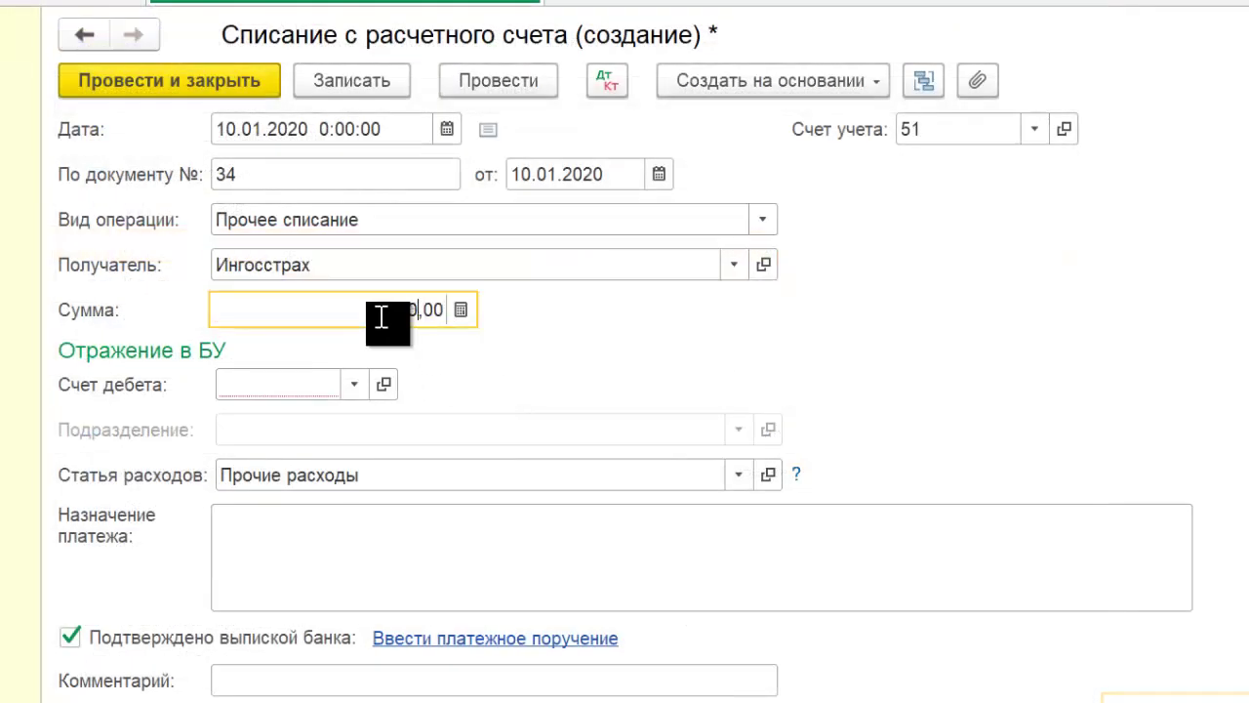
text(6 000)
click(297, 384)
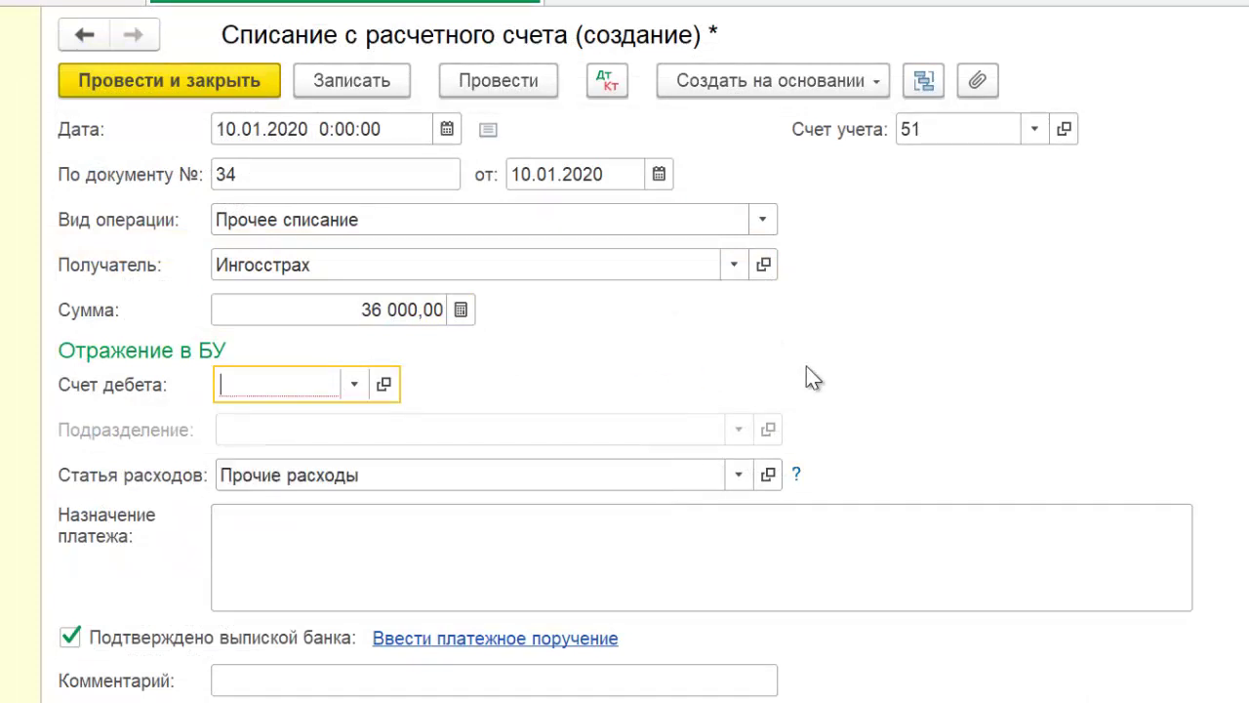
text(76)
scroll(419, 345, down, 3)
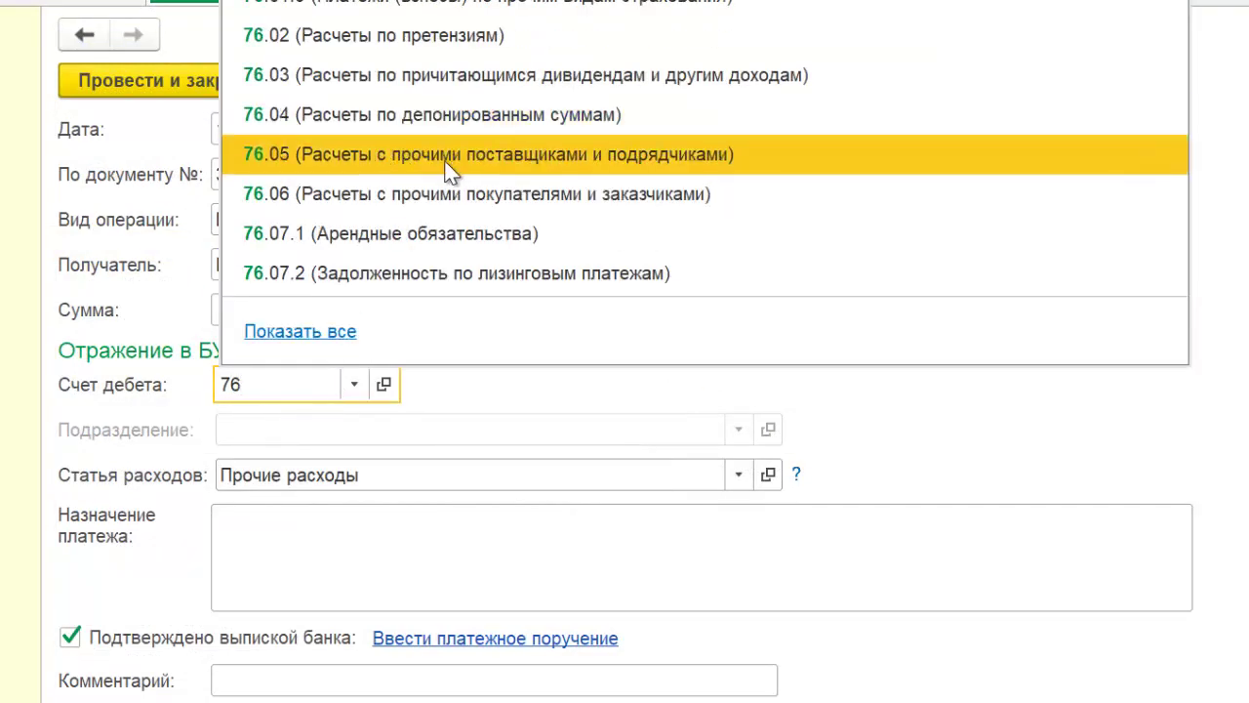
text(.09)
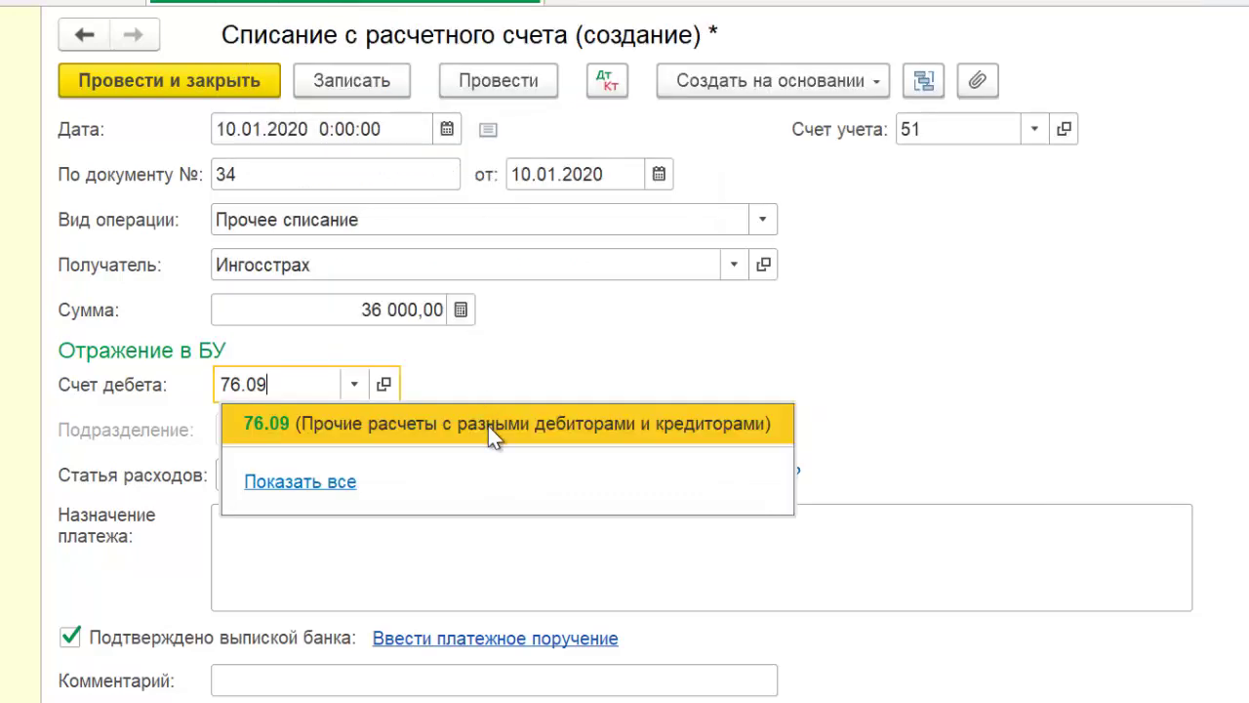
click(488, 425)
Create a contract named 34 for Ингосстрах, save it and use it in the write-off
click(491, 485)
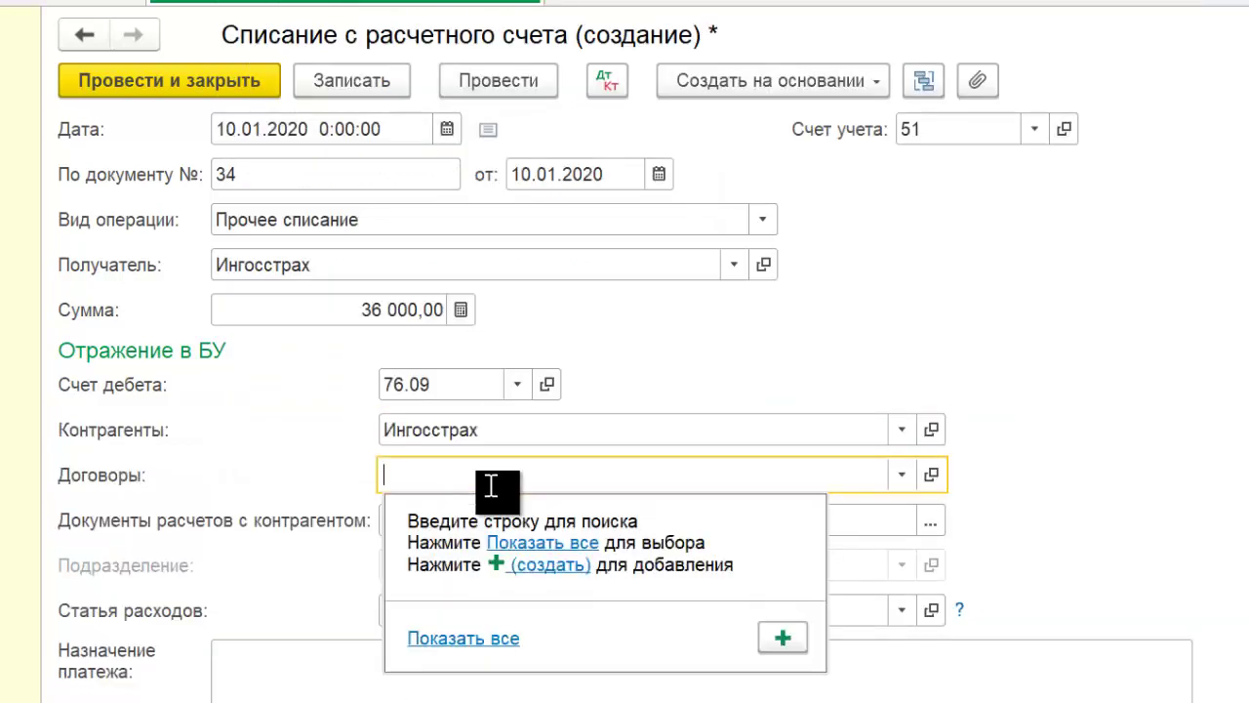
click(545, 565)
text(3)
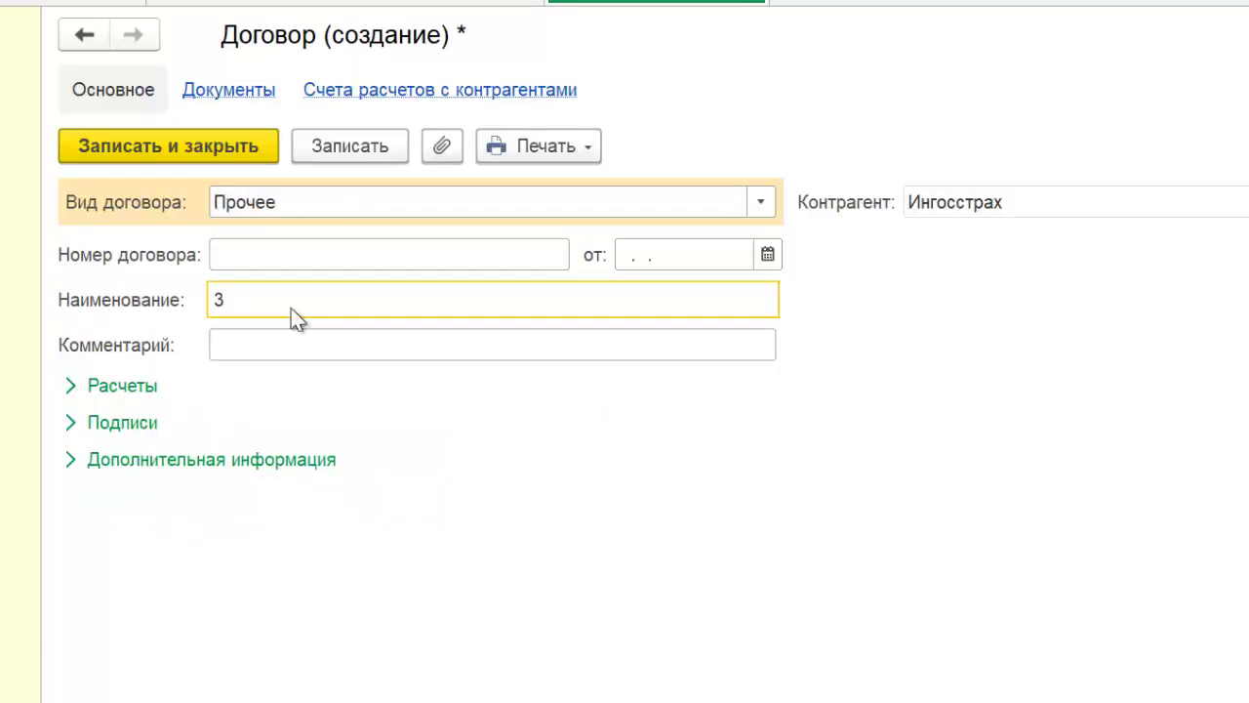
text(4)
click(198, 137)
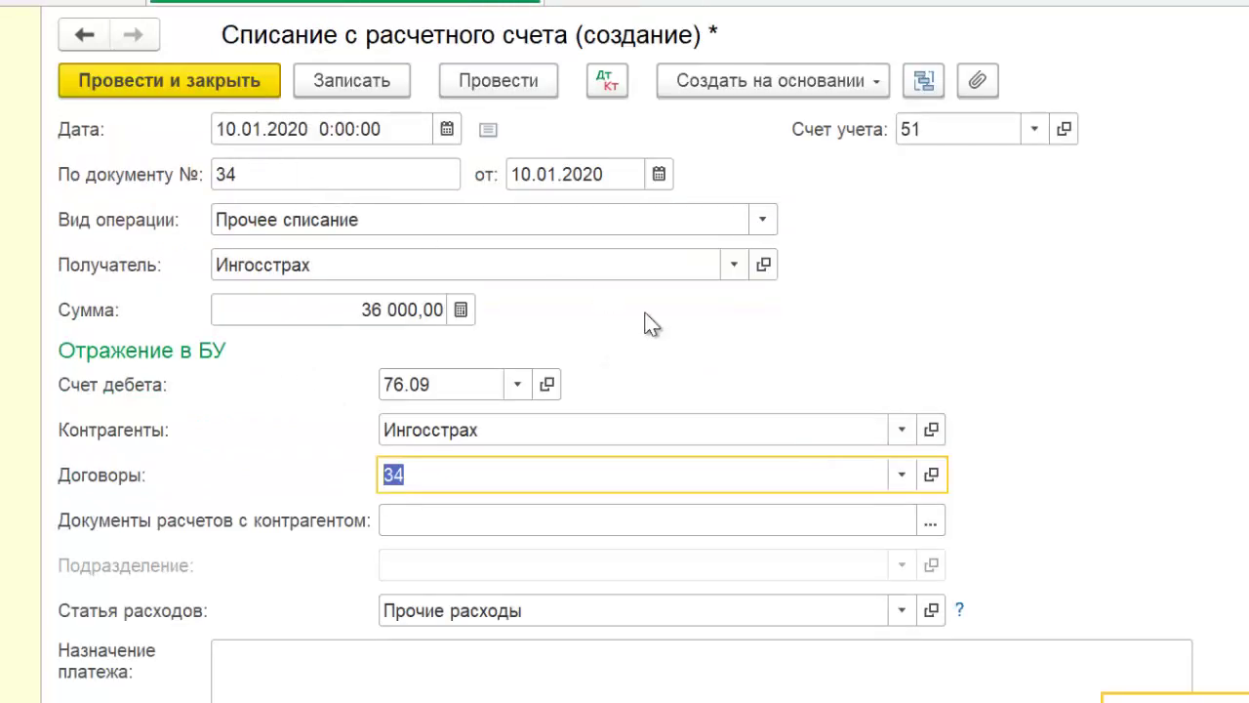
Create the expense item Платежи по договорам страхования with movement type Прочие платежи по текущим операциям and assign it to the write-off
click(536, 611)
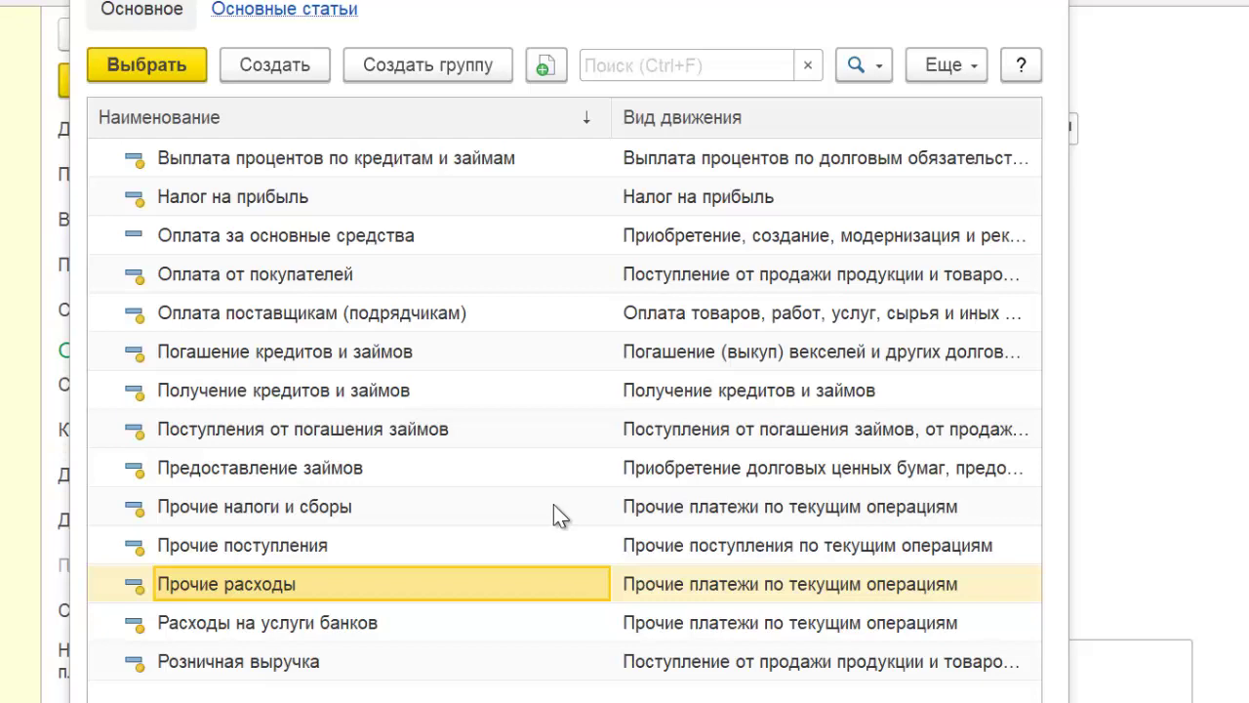
scroll(554, 504, up, 3)
click(274, 64)
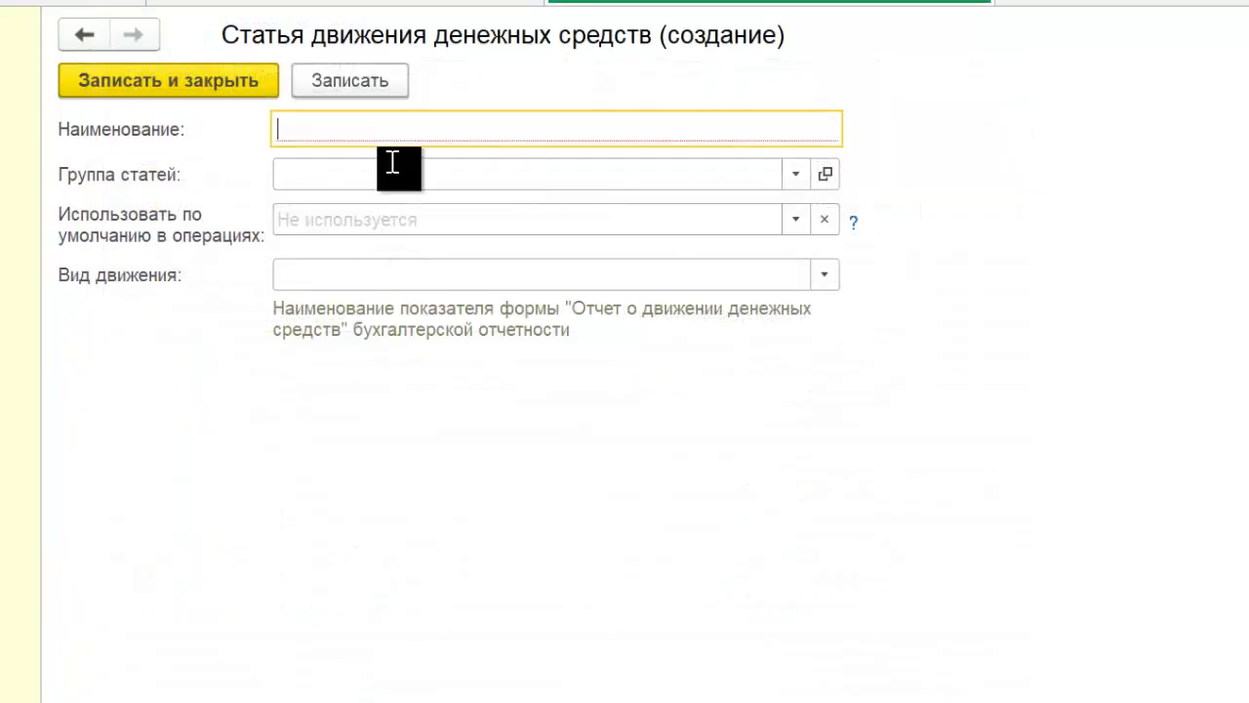
text(Платежи по договорам страхования)
click(396, 274)
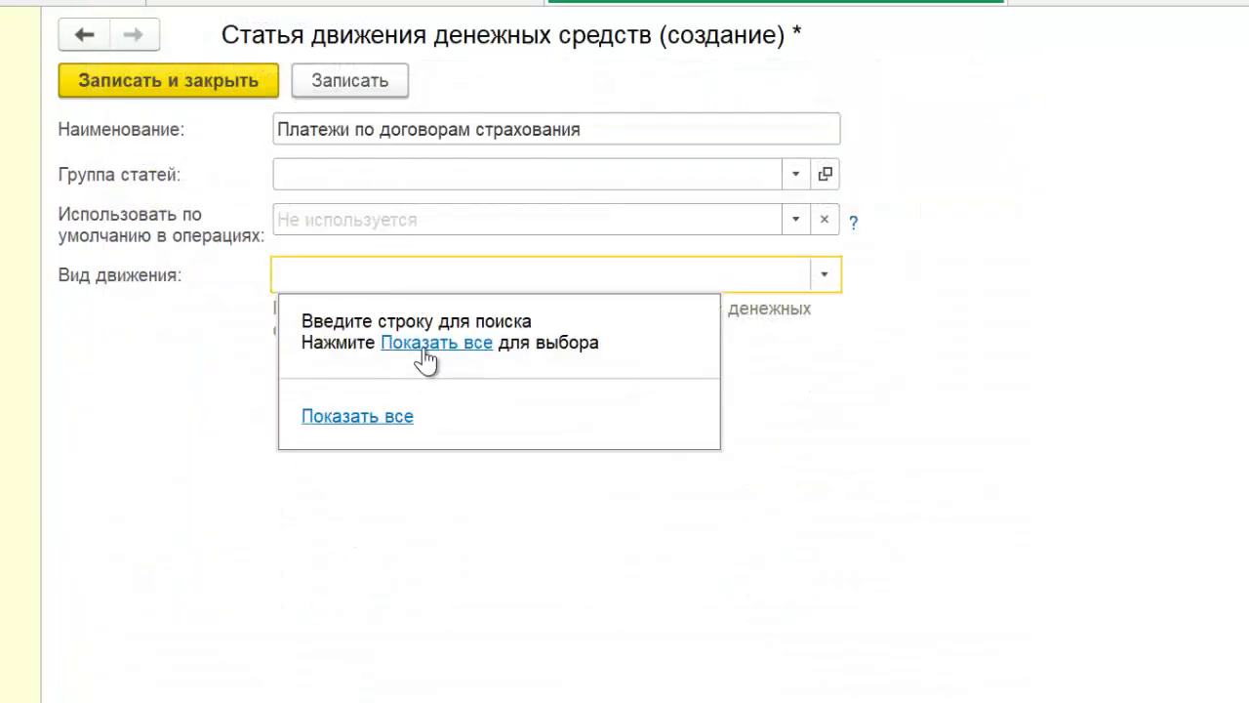
click(427, 357)
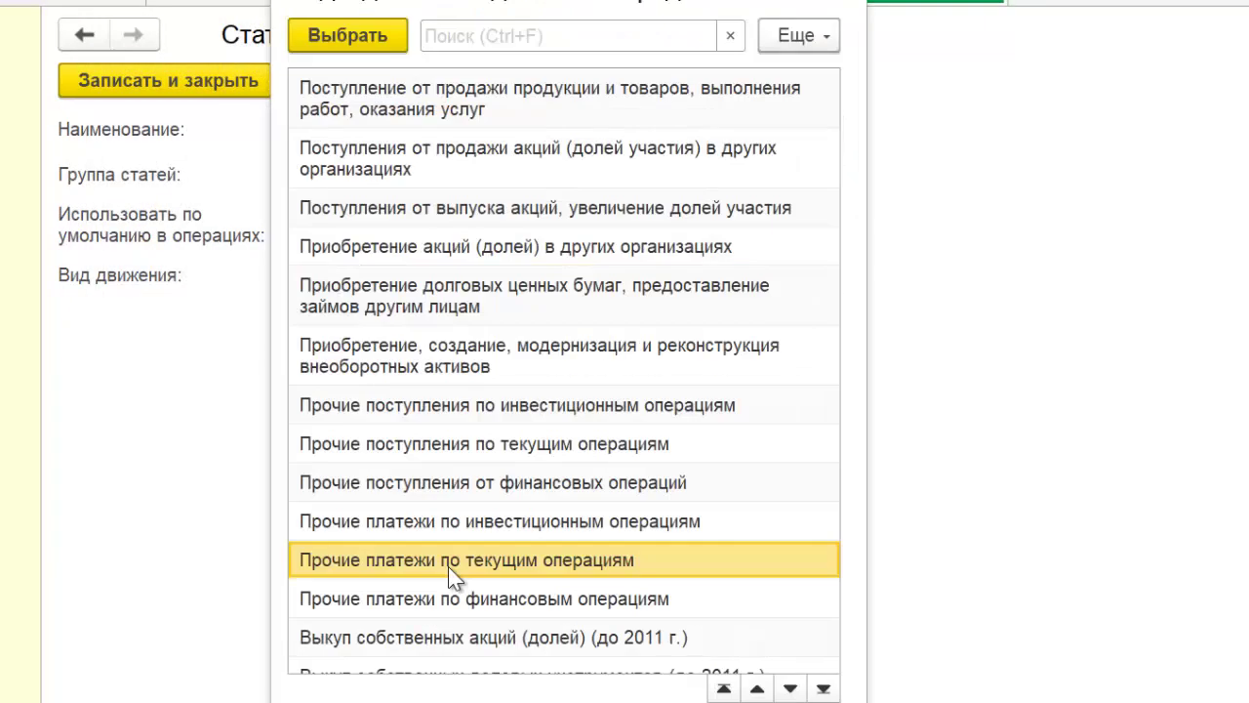
double_click(448, 566)
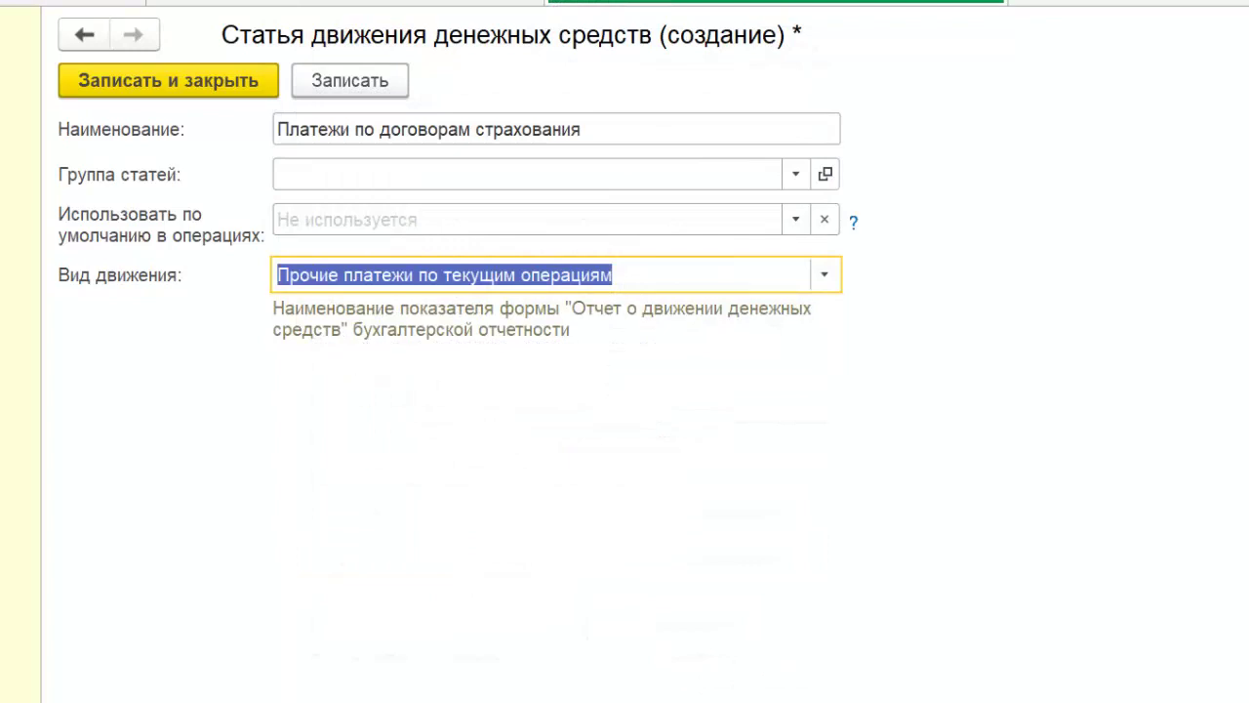
click(168, 78)
click(168, 71)
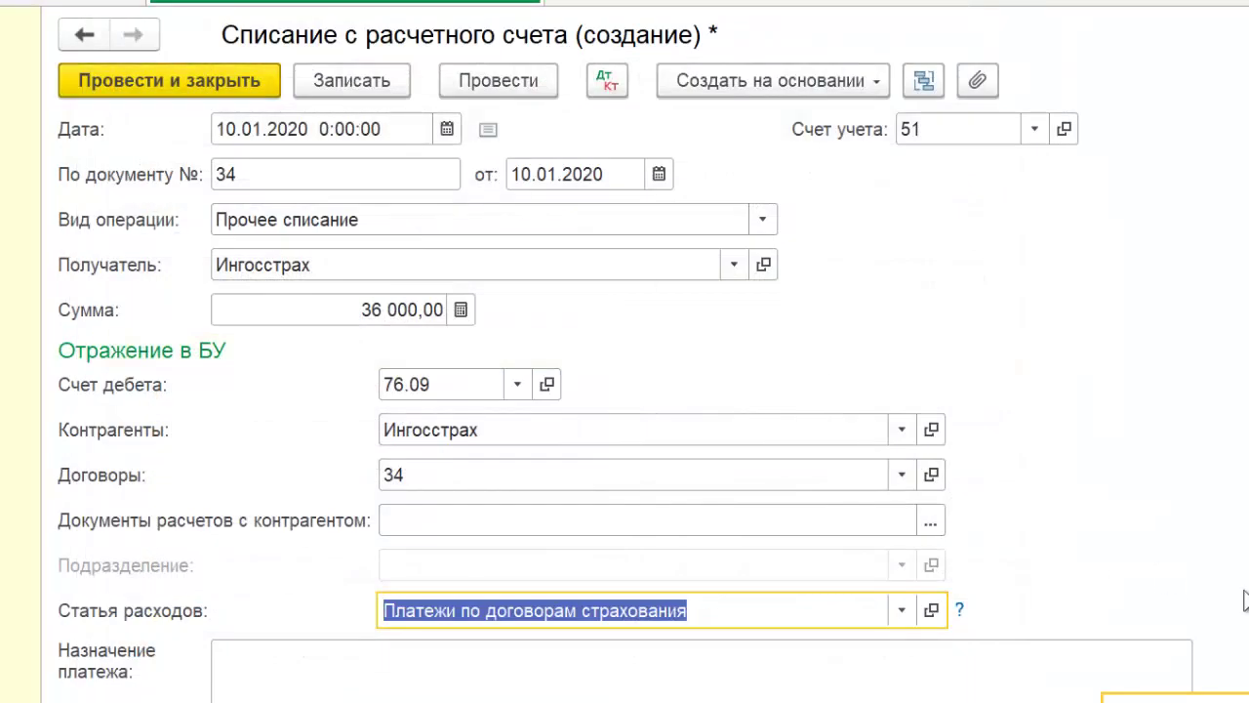
Enter the payment purpose "Оплата страховой премии по договору № 34 от 10.01.2020", then post and close the write-off
click(400, 693)
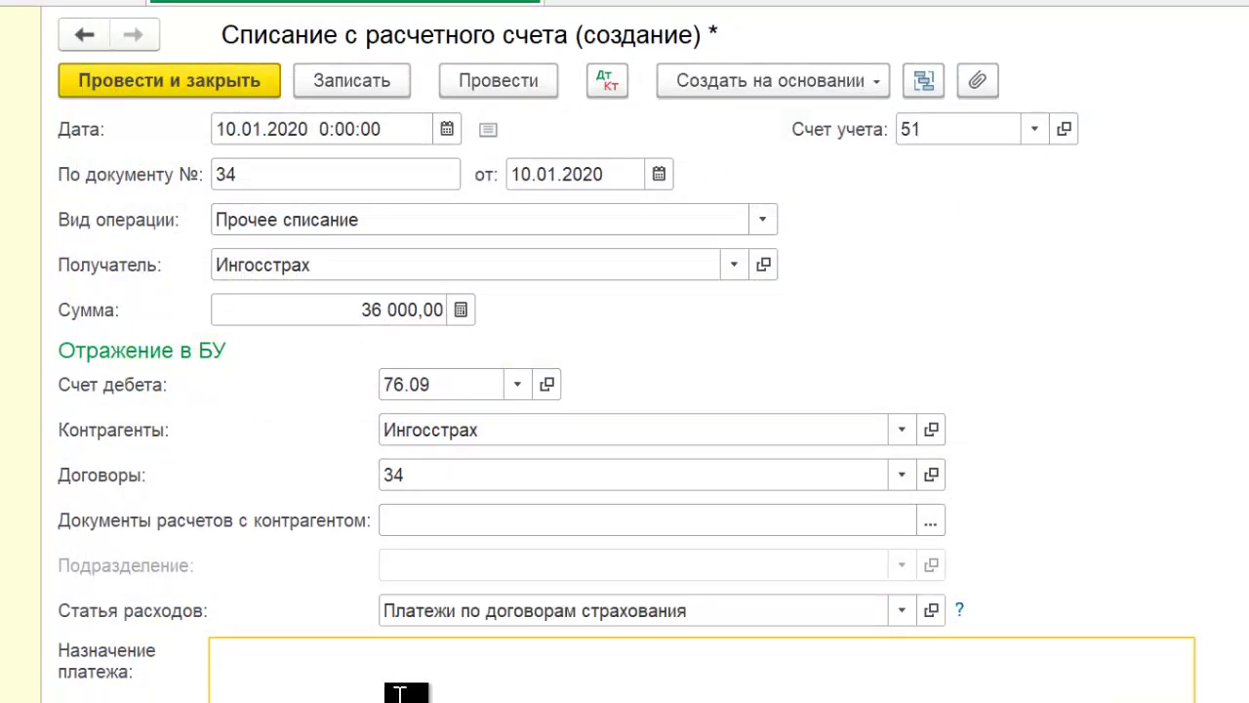
text(Оплата)
text(страховой премии по договору № 34 от 10.01.2020)
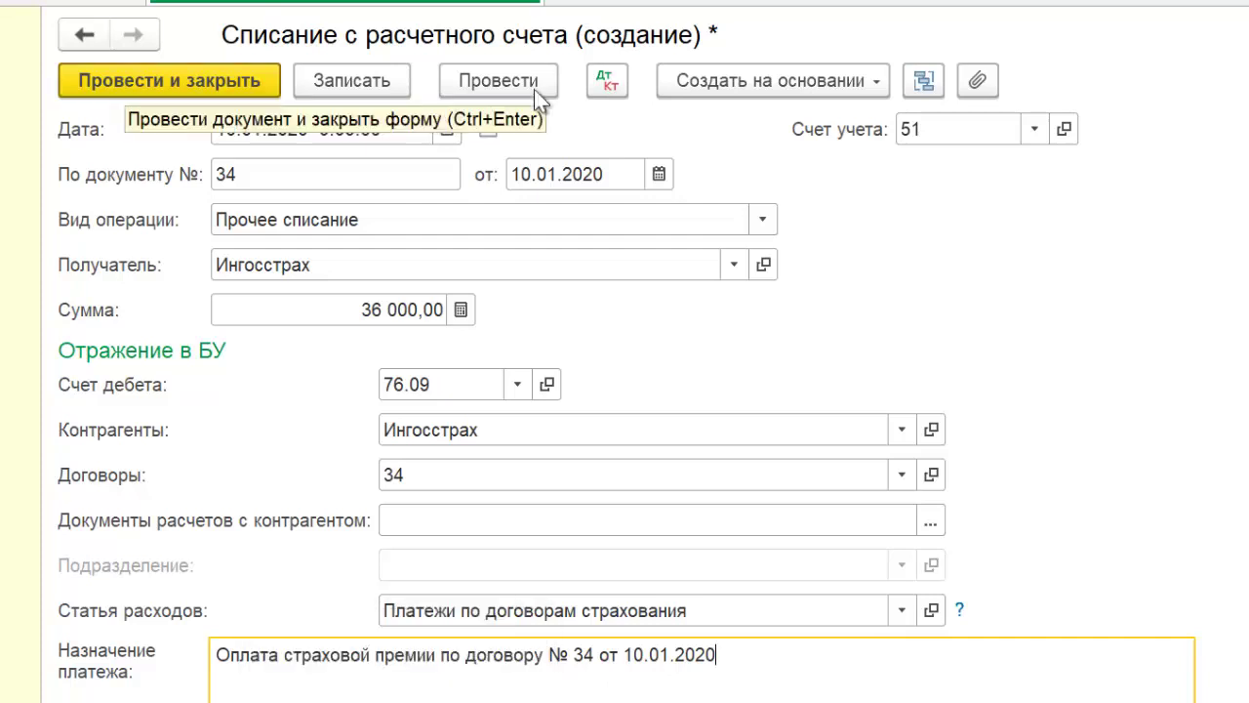
click(152, 78)
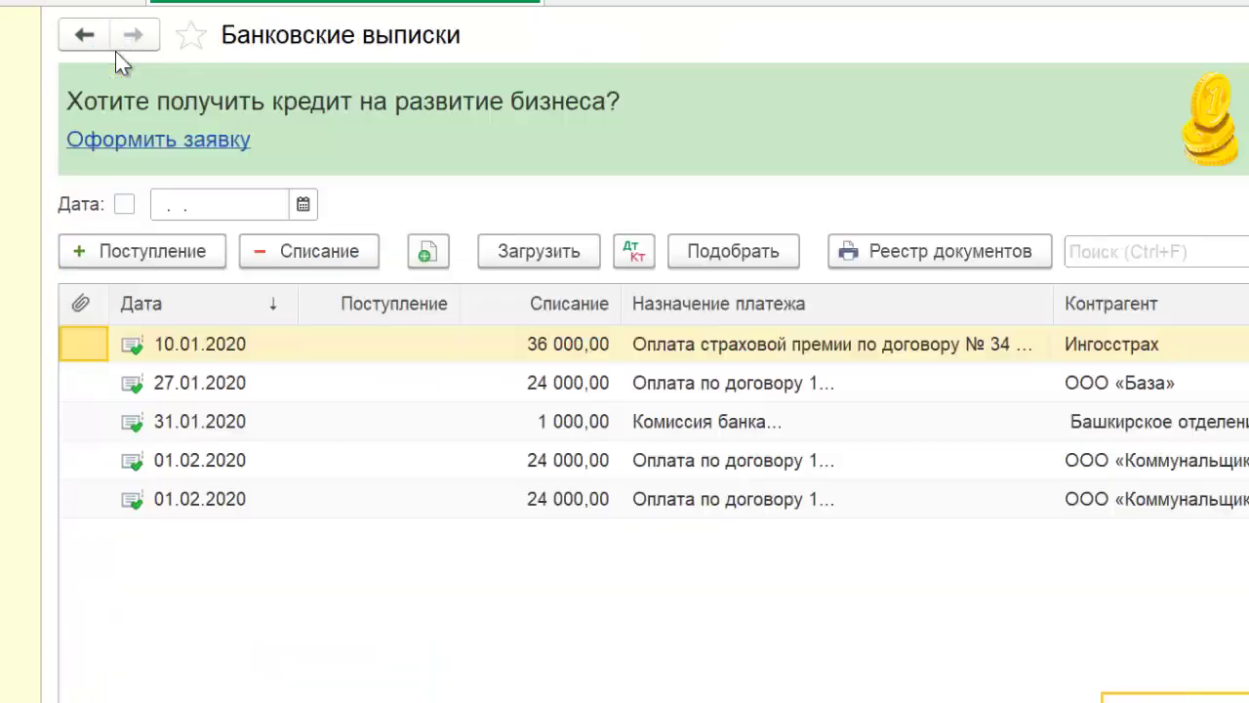
Examine the debit and credit accounts posted by the Ингосстрах write-off, then review the filled-in document itself
click(632, 252)
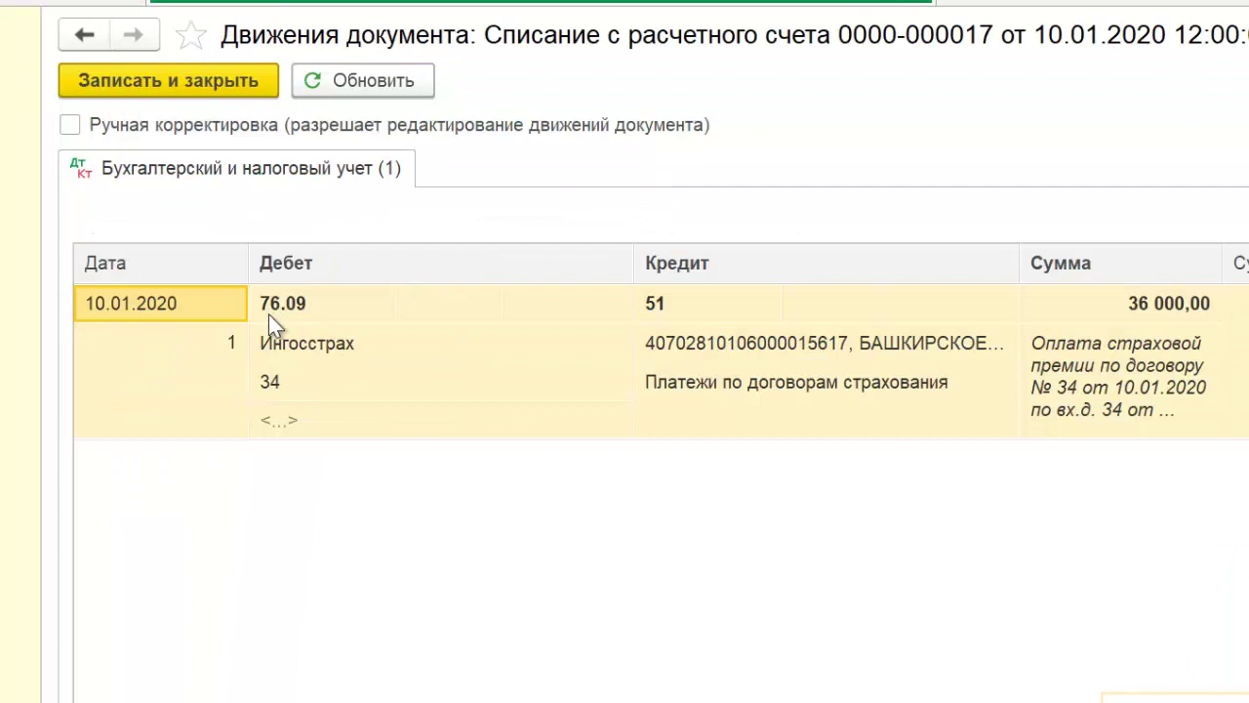
click(268, 313)
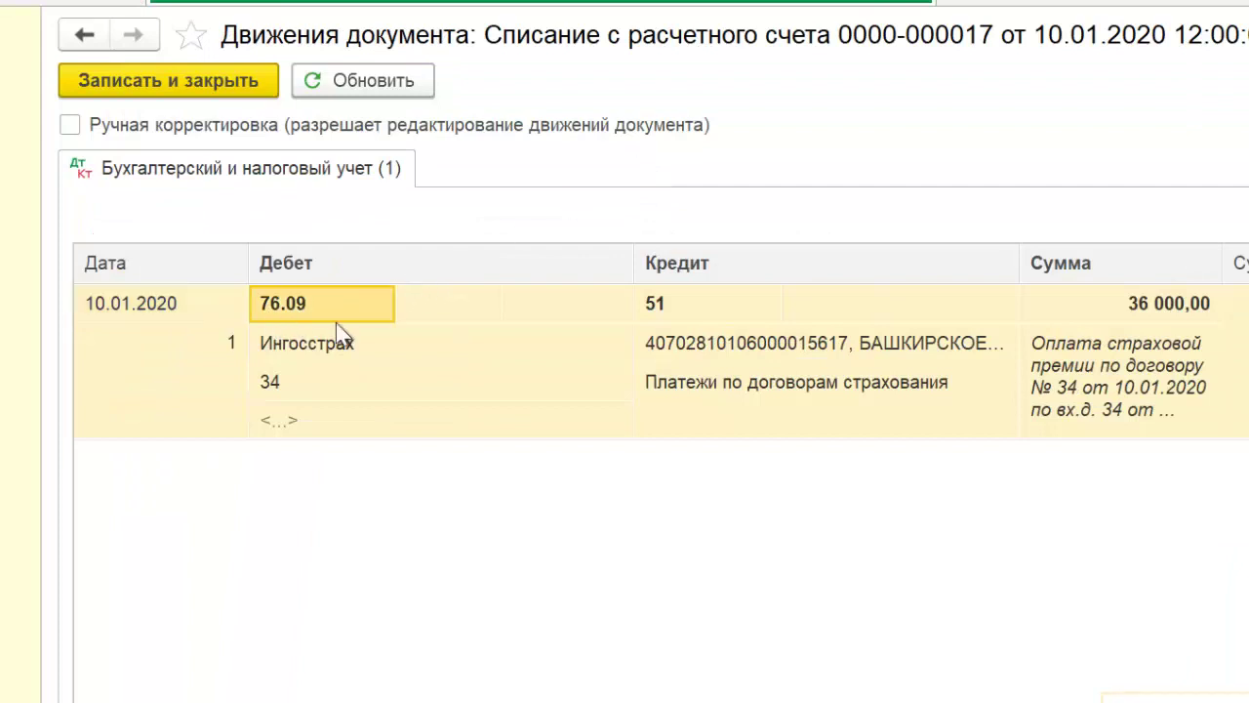
click(734, 307)
key(Escape)
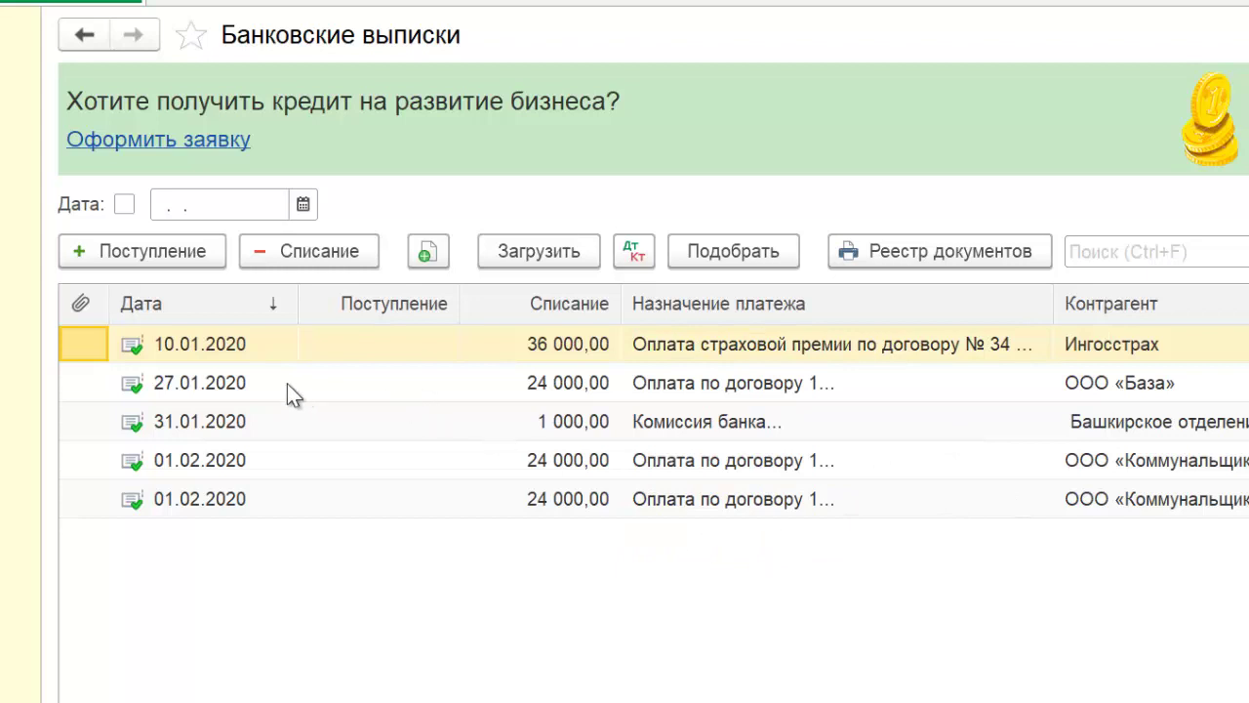
double_click(236, 343)
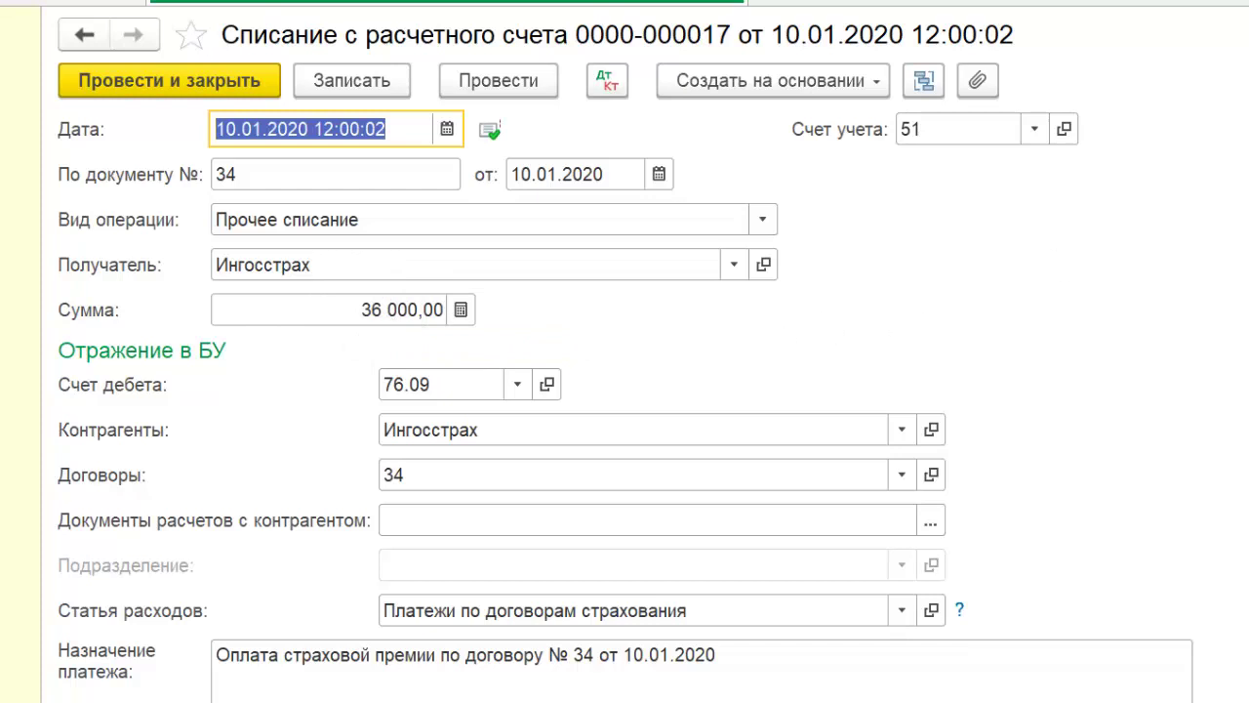
key(Escape)
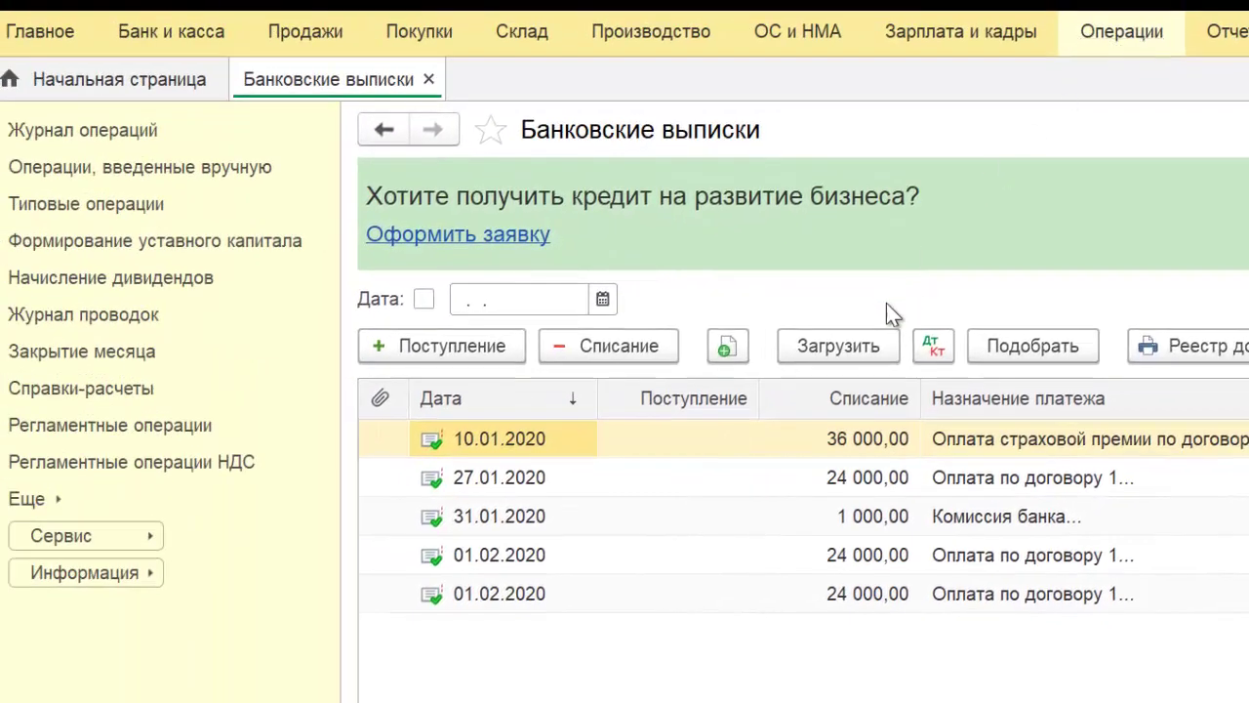
Create a manual operation dated 10.01.2020 and enter a description starting with "ДМС по каждому работнику"
click(191, 167)
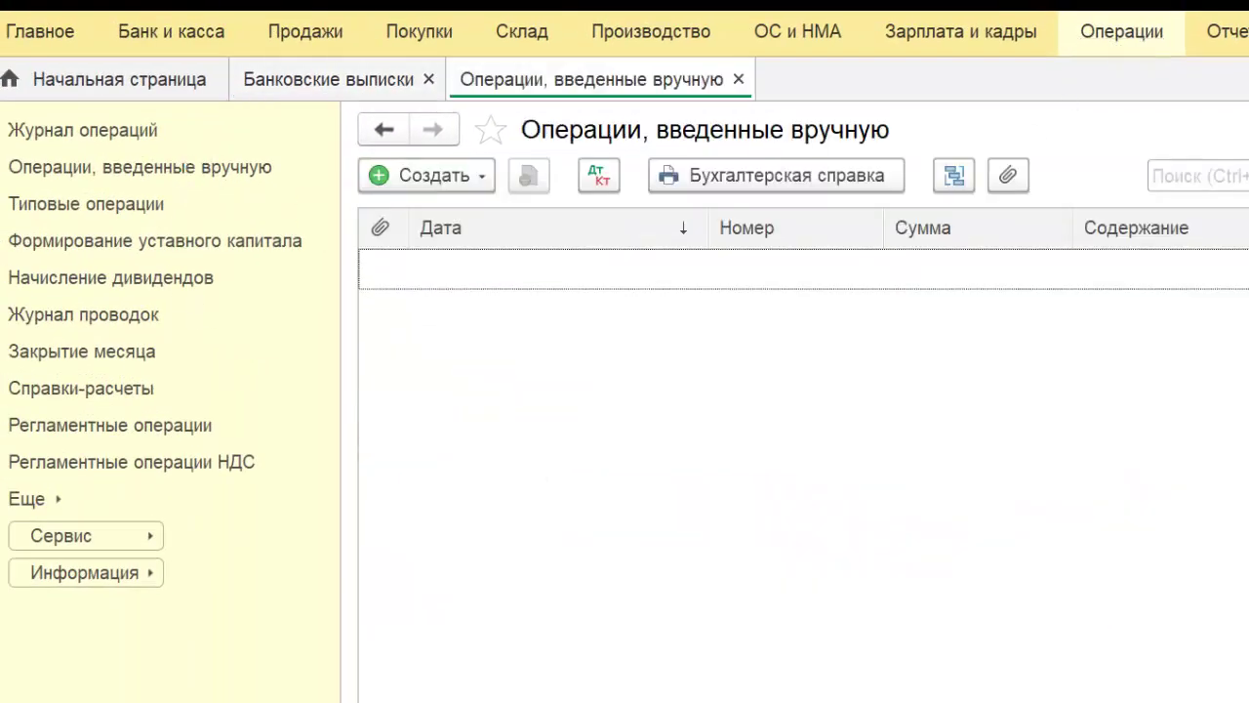
click(478, 177)
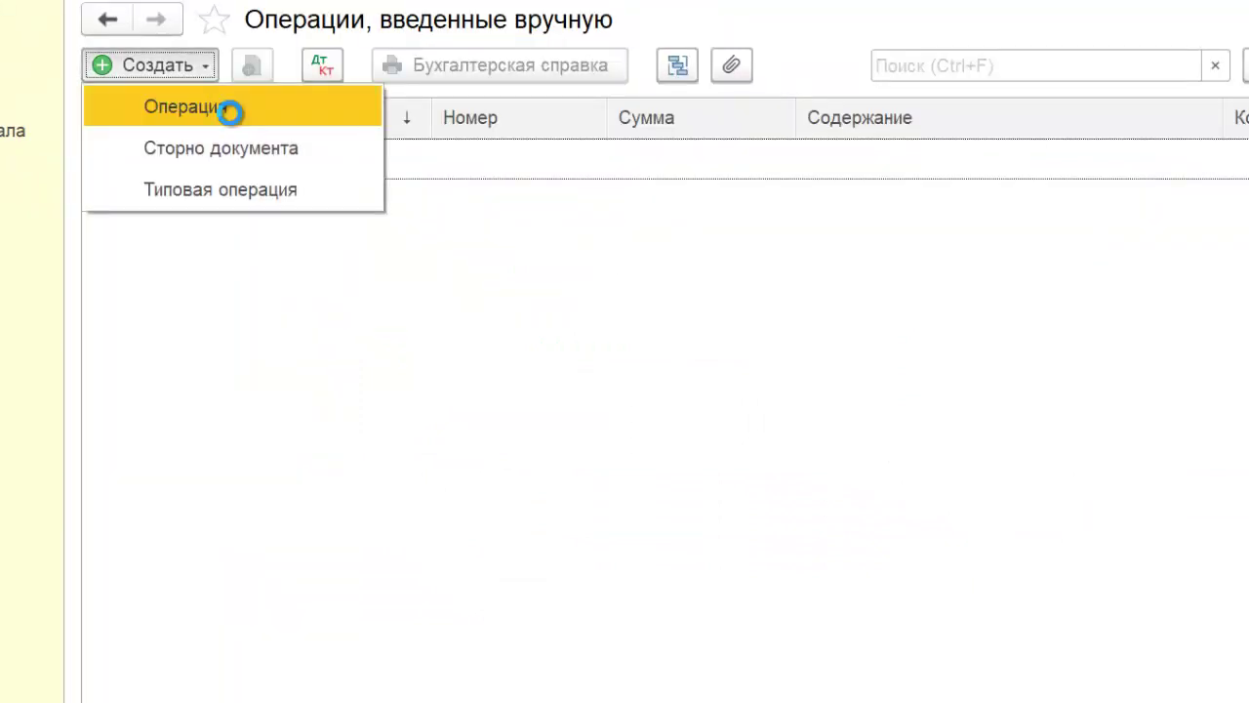
click(508, 223)
click(653, 113)
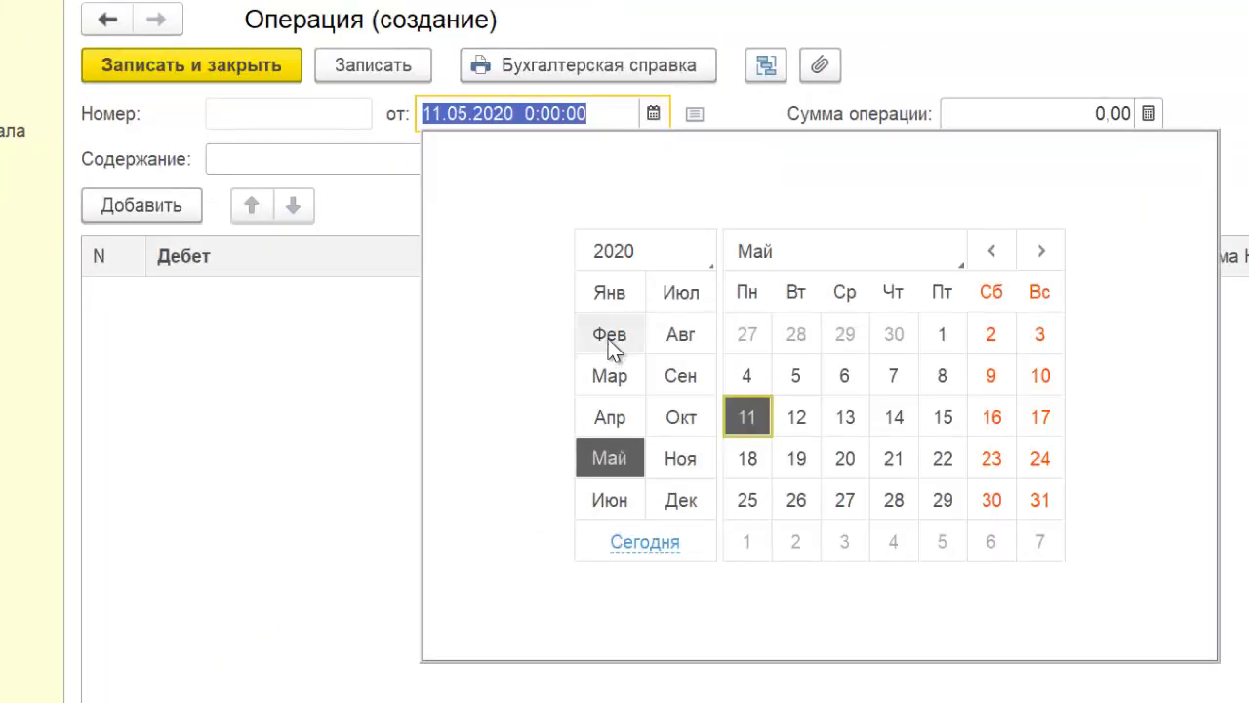
click(610, 292)
click(943, 376)
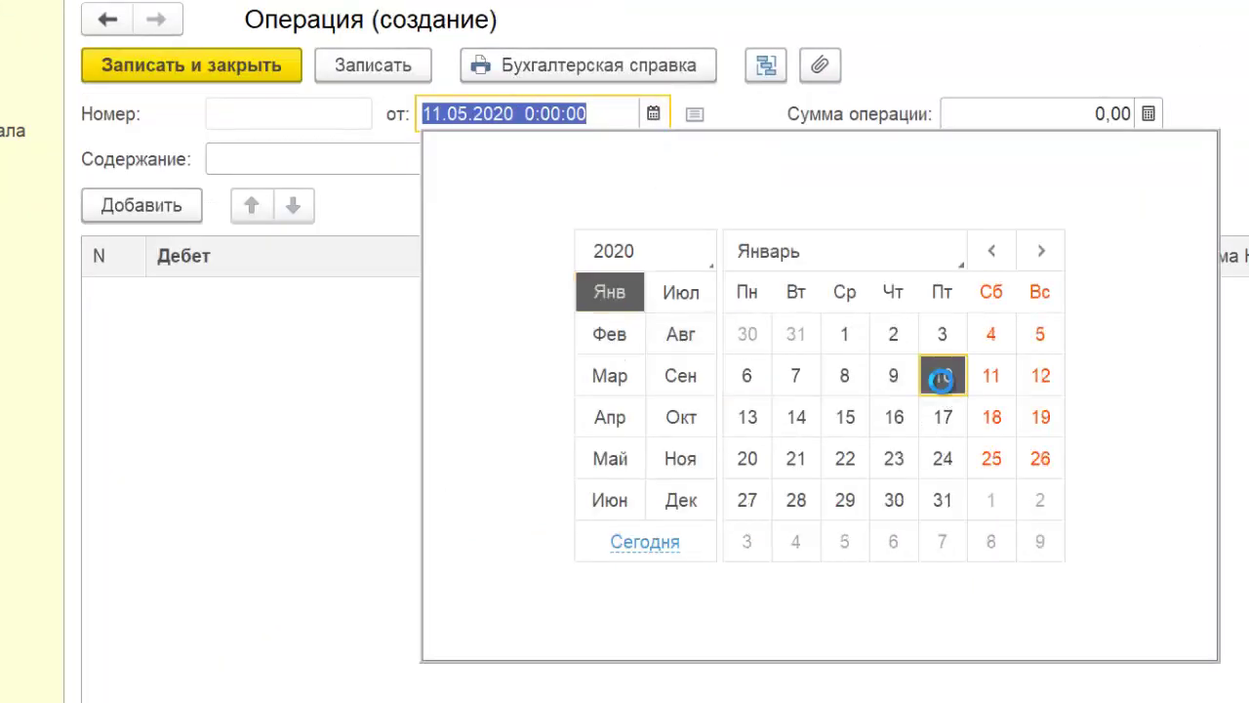
click(209, 159)
text(ДМС по каждому работнику с 10.01.2020 по 09)
Change the operation date to 13.01.2020 and its description to "ДМС по каждому работнику с 13.01.2020 по 12.01.2021"
click(653, 113)
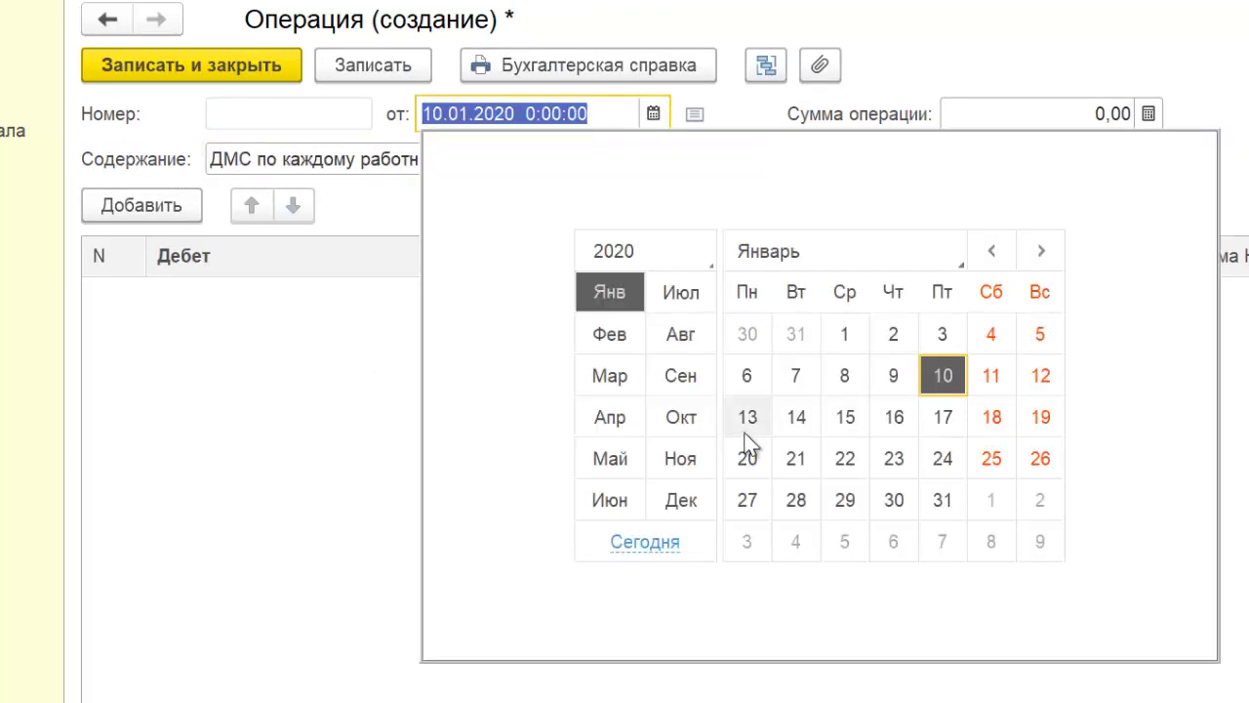
click(742, 413)
click(487, 161)
click(487, 161)
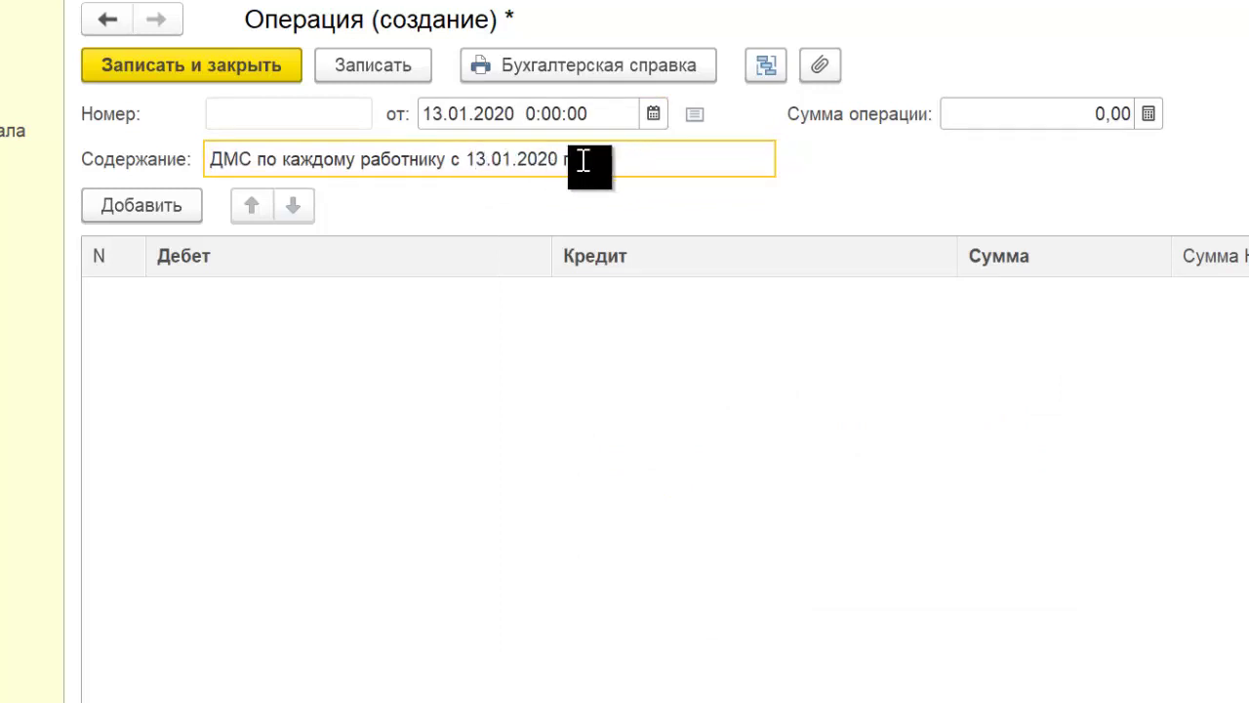
text(12.01.2021)
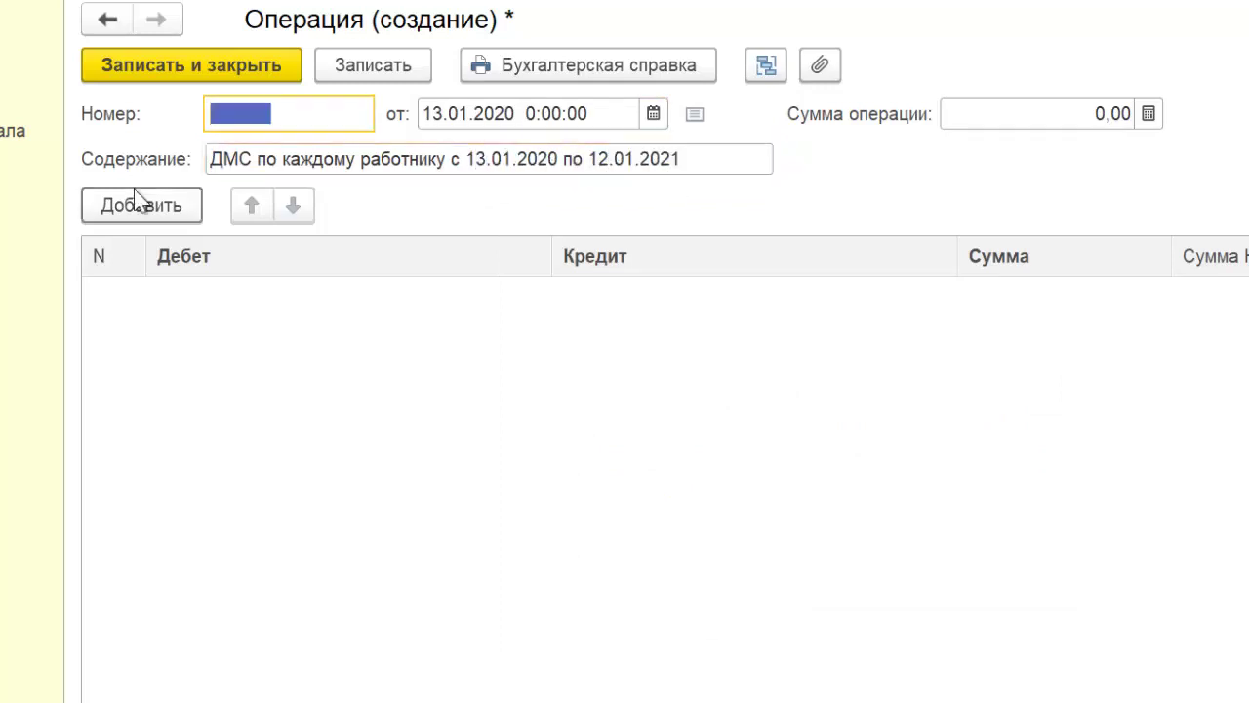
Add an entry line to the operation with debit account 76.01.9 and the department Администрация
click(135, 201)
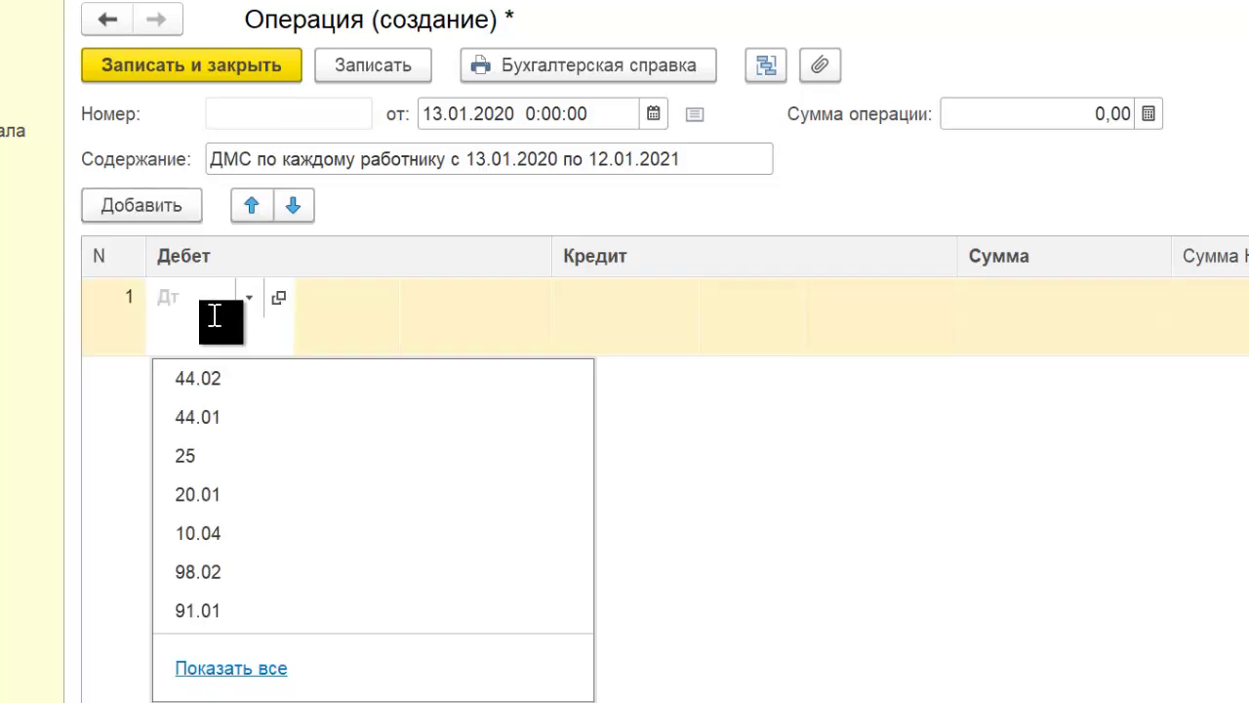
text(76)
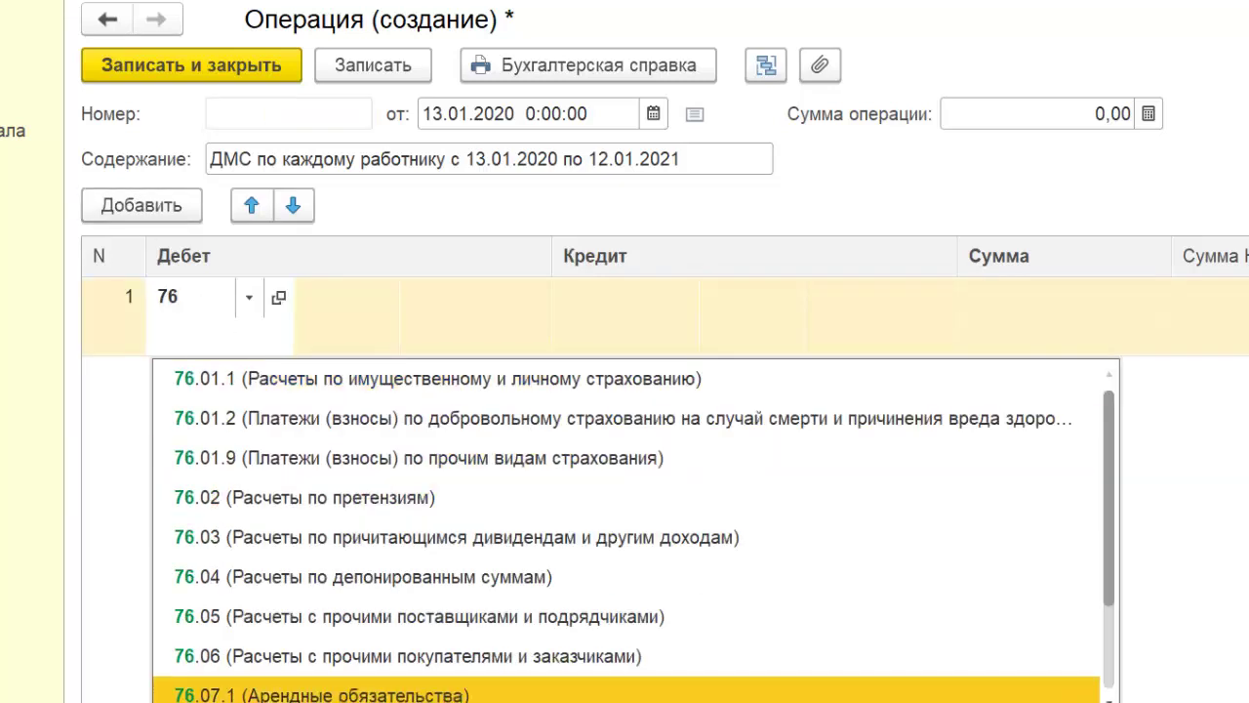
text(.01)
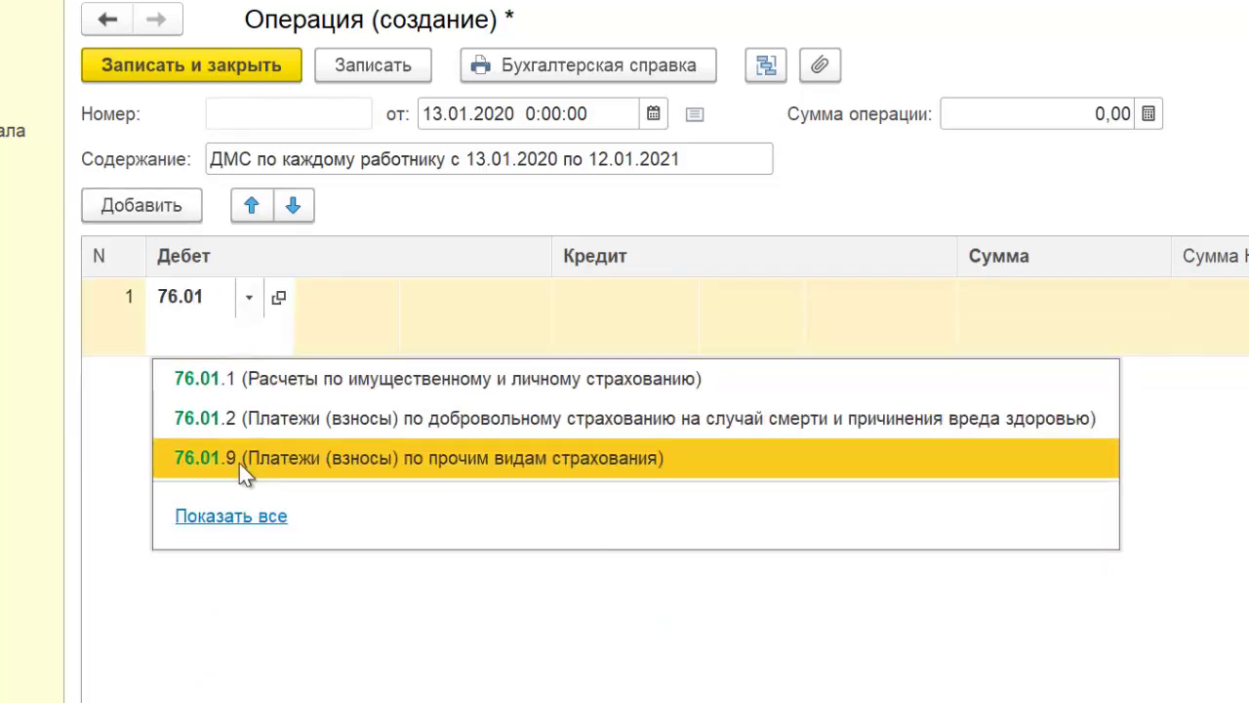
click(239, 463)
click(293, 338)
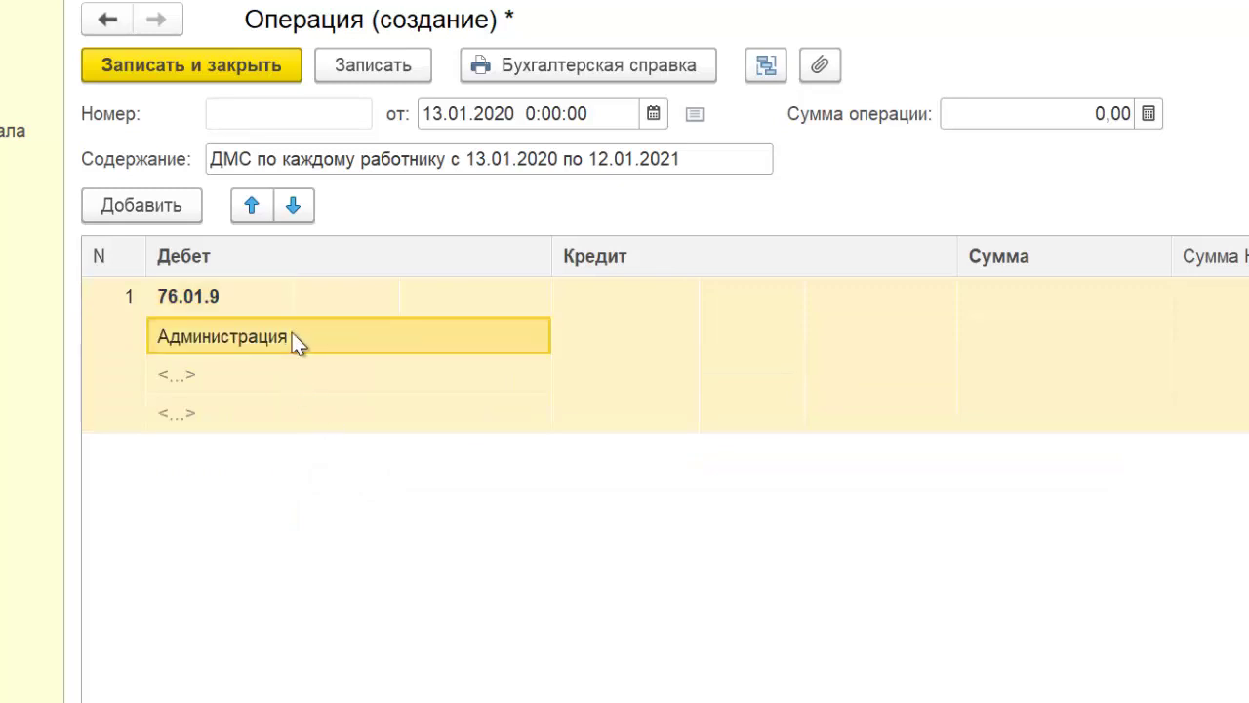
click(293, 334)
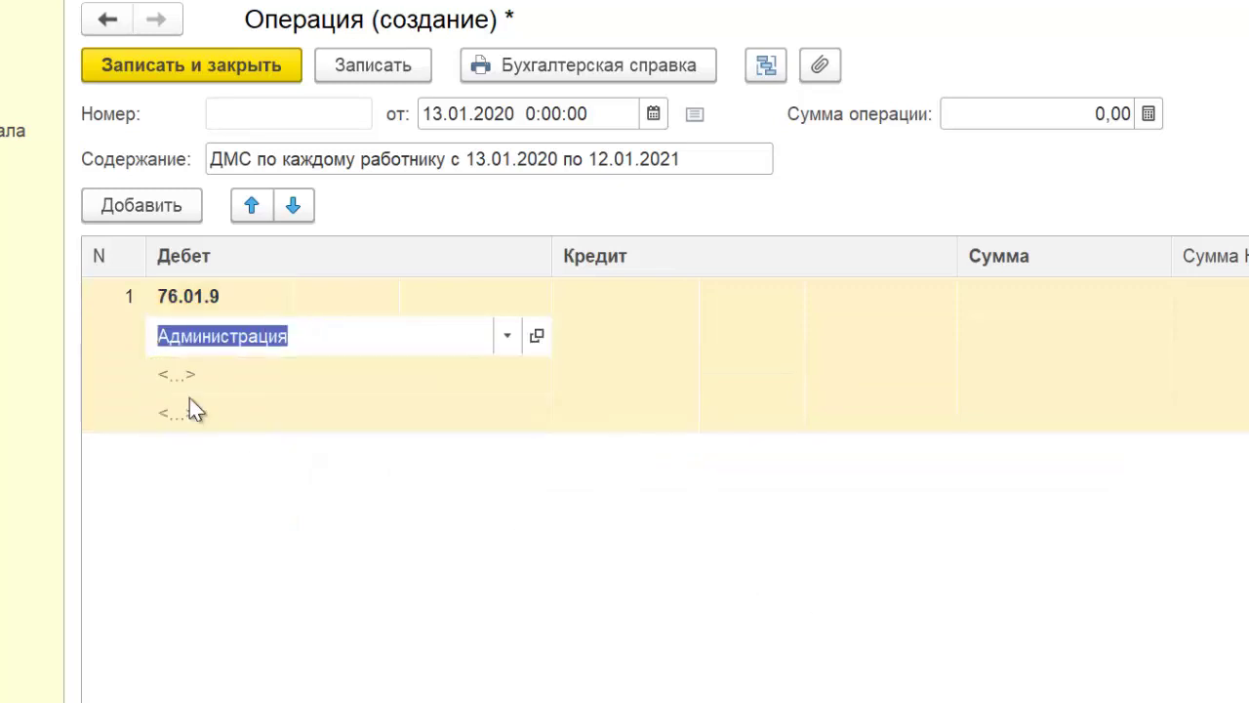
Set Ингосстрах as the counterparty on the debit side of the entry
click(171, 376)
click(171, 378)
click(505, 375)
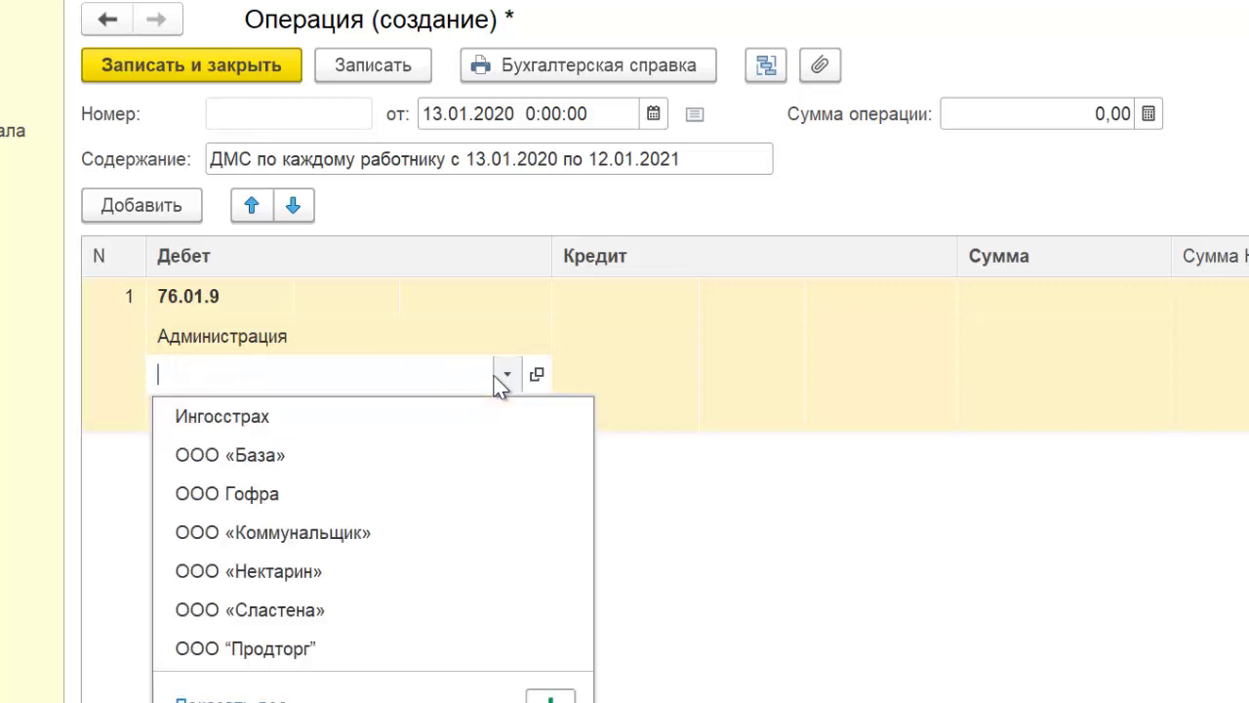
key(Escape)
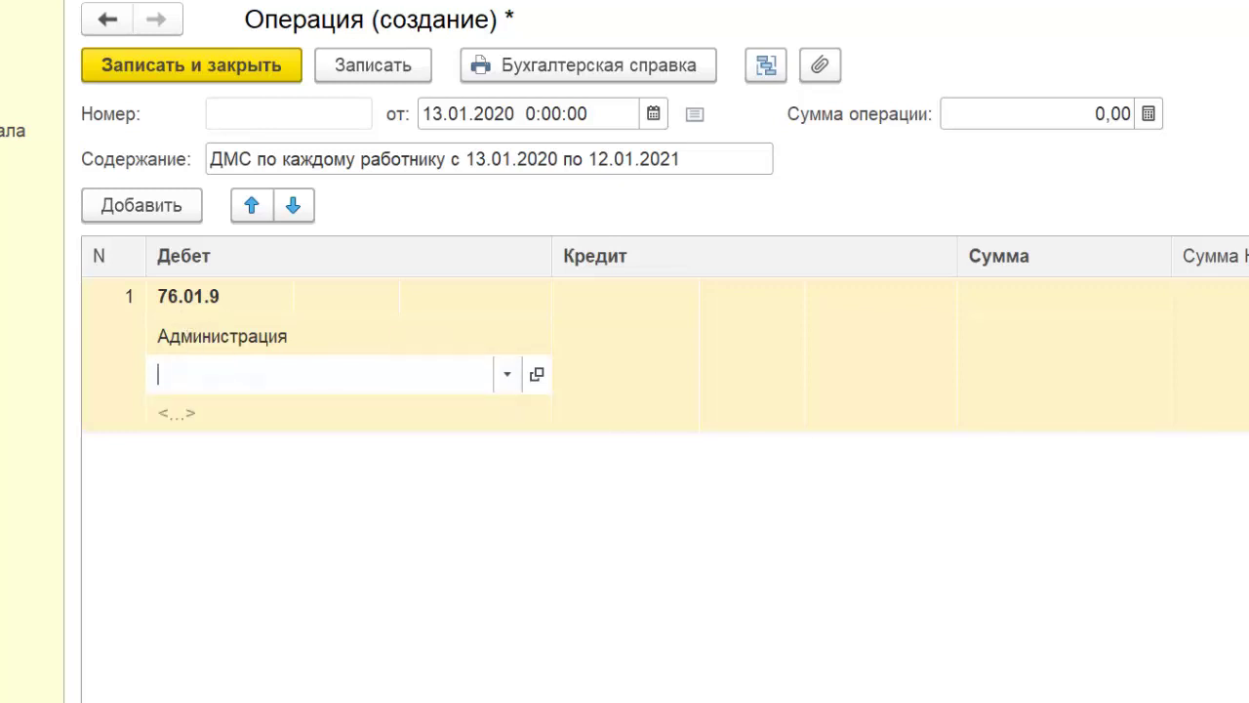
click(513, 376)
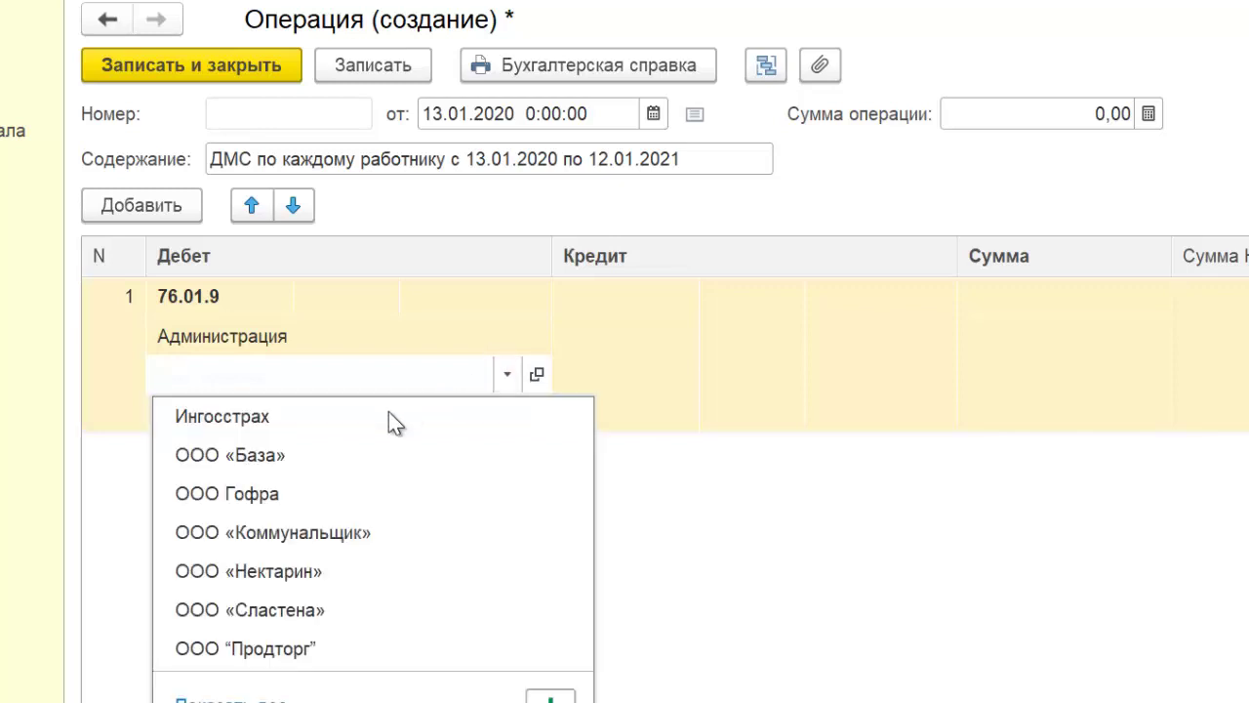
click(351, 417)
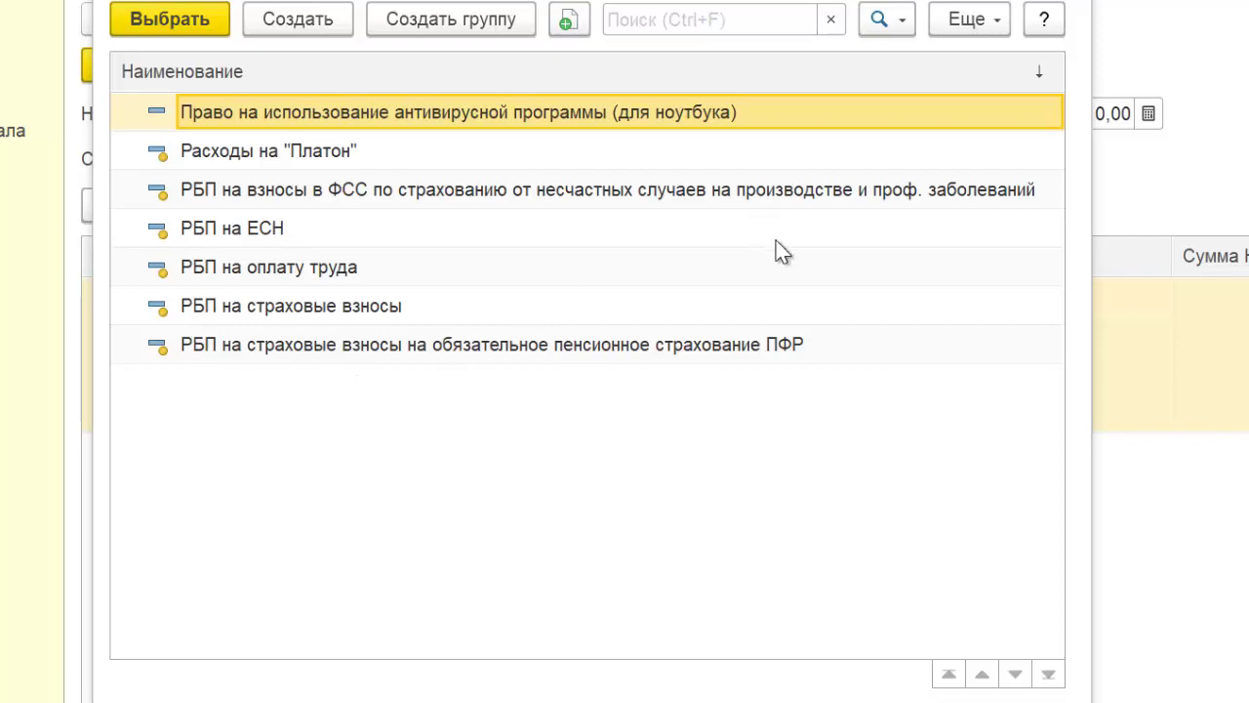
Create a deferred expense named "ДМС счет 26" plus the employee's surname in brackets, with tax type Страхование на оплату медицинских расходов and recognition by calendar days
click(326, 26)
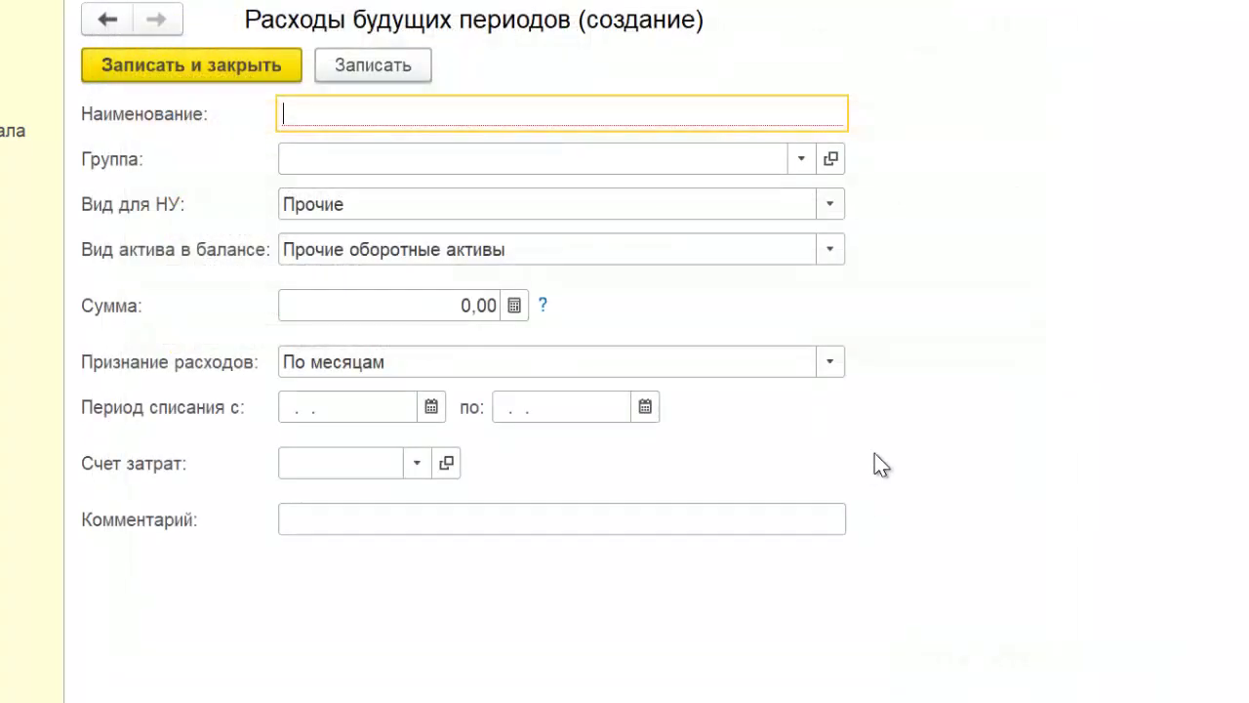
text(ДМС счет 26 (Маслов)
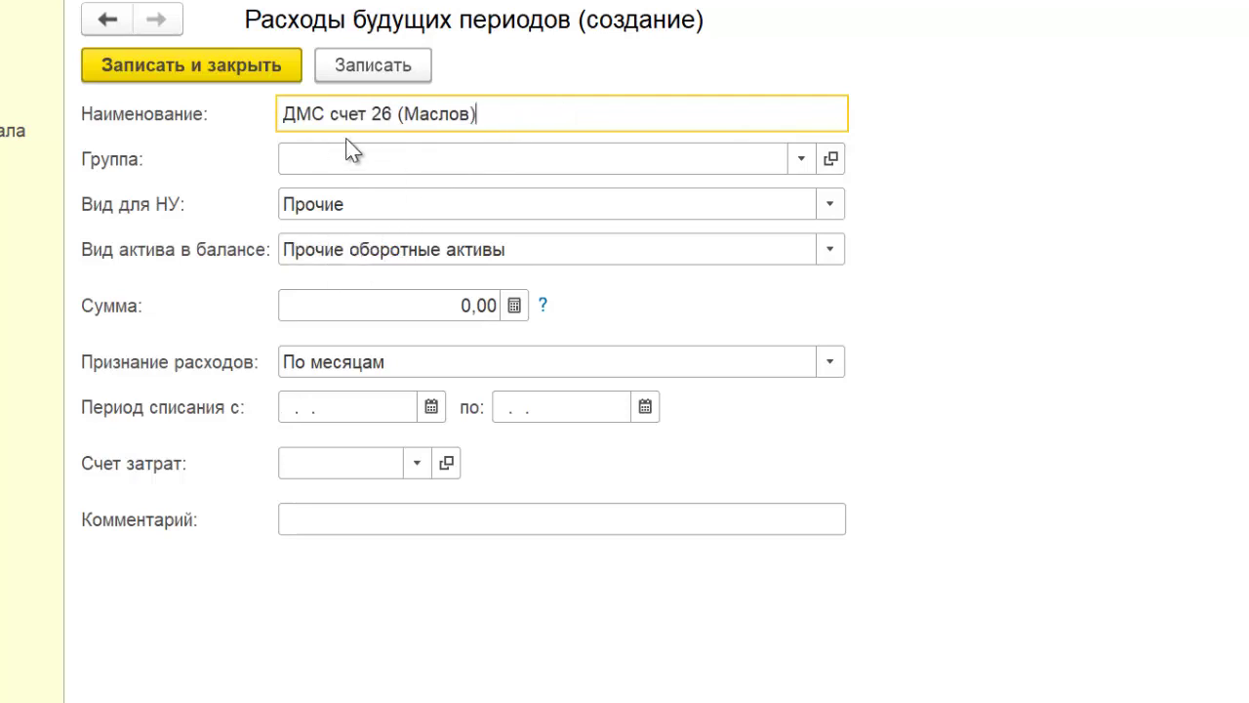
click(547, 204)
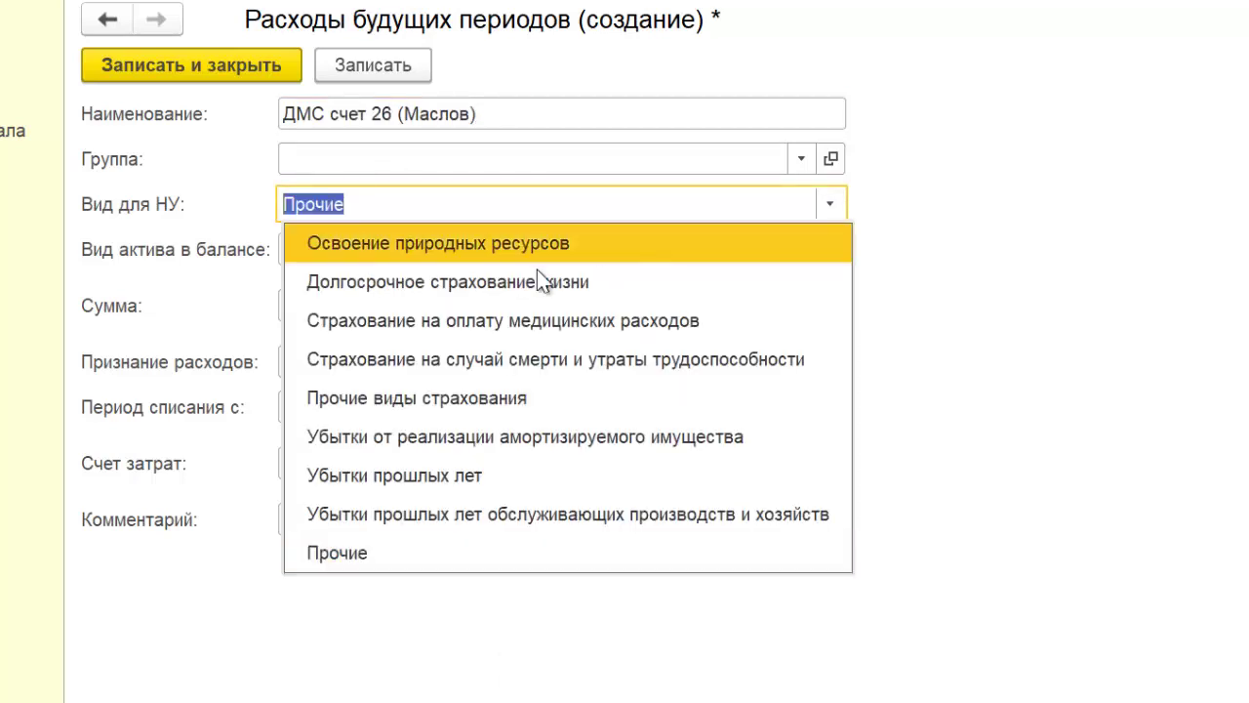
click(410, 324)
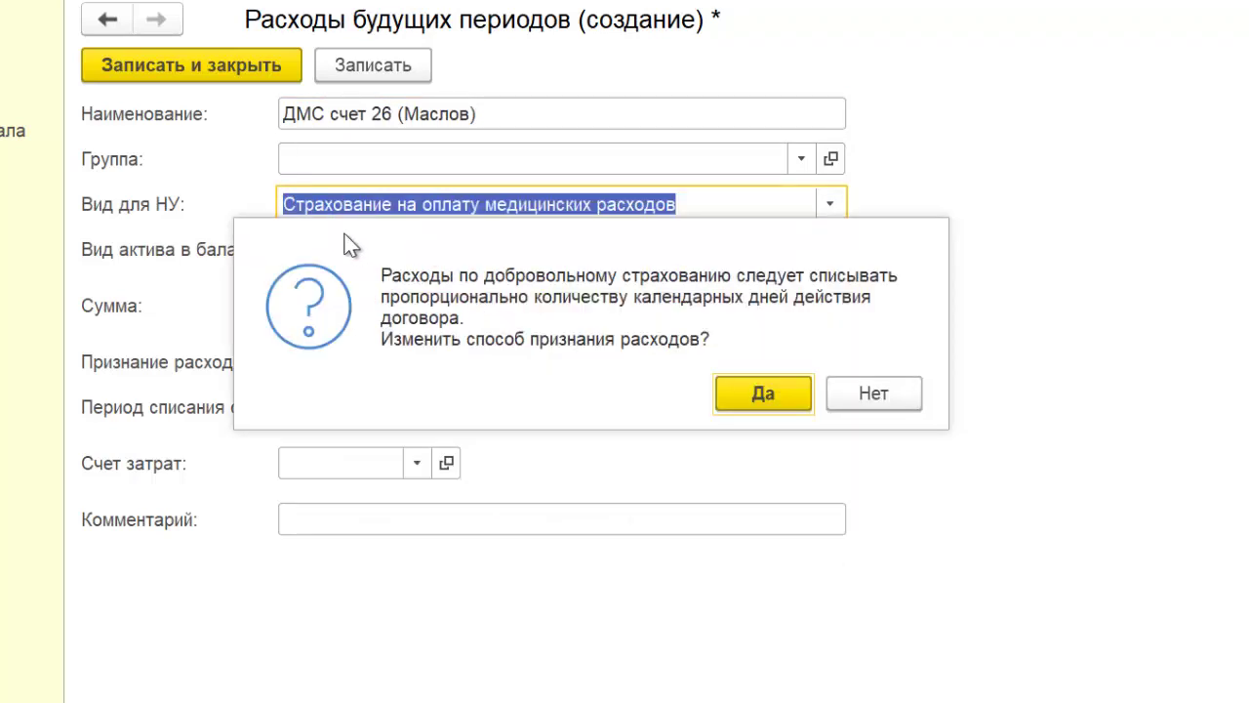
click(763, 392)
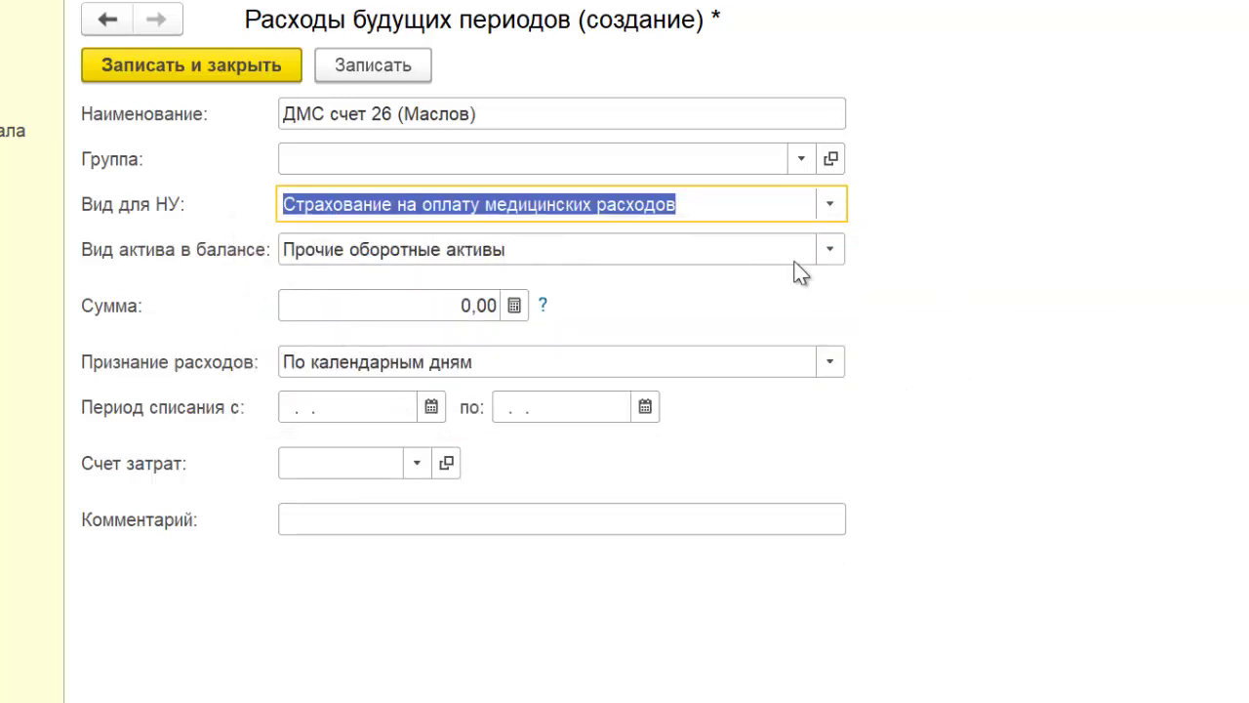
Set the deferred expense amount to 36 000 and its write-off period from 13.01.2020 to 12.01.2021
click(436, 306)
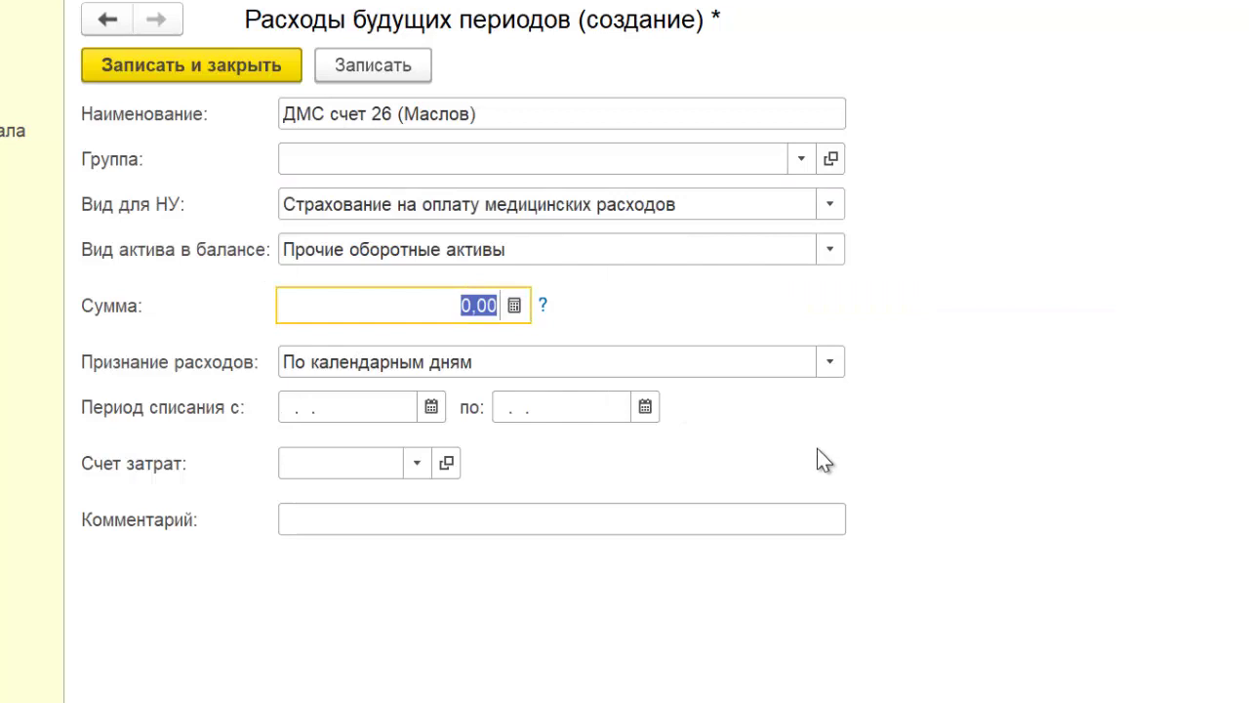
text(36 000)
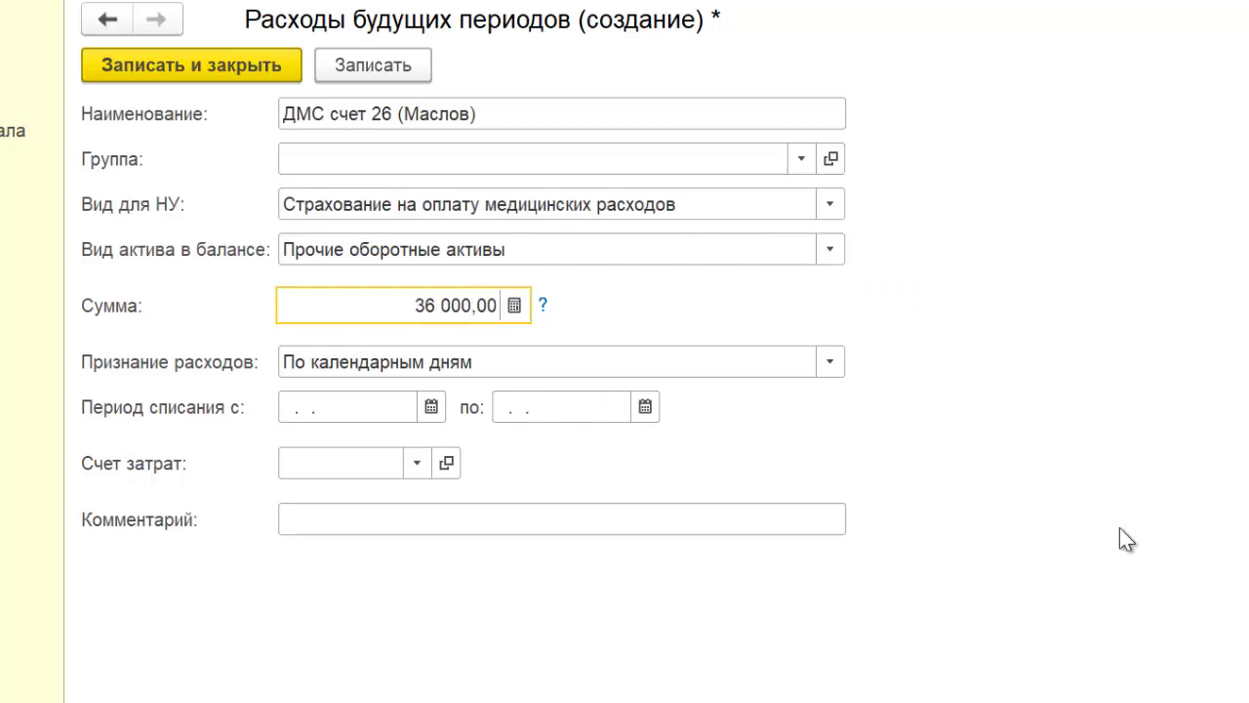
key(Tab)
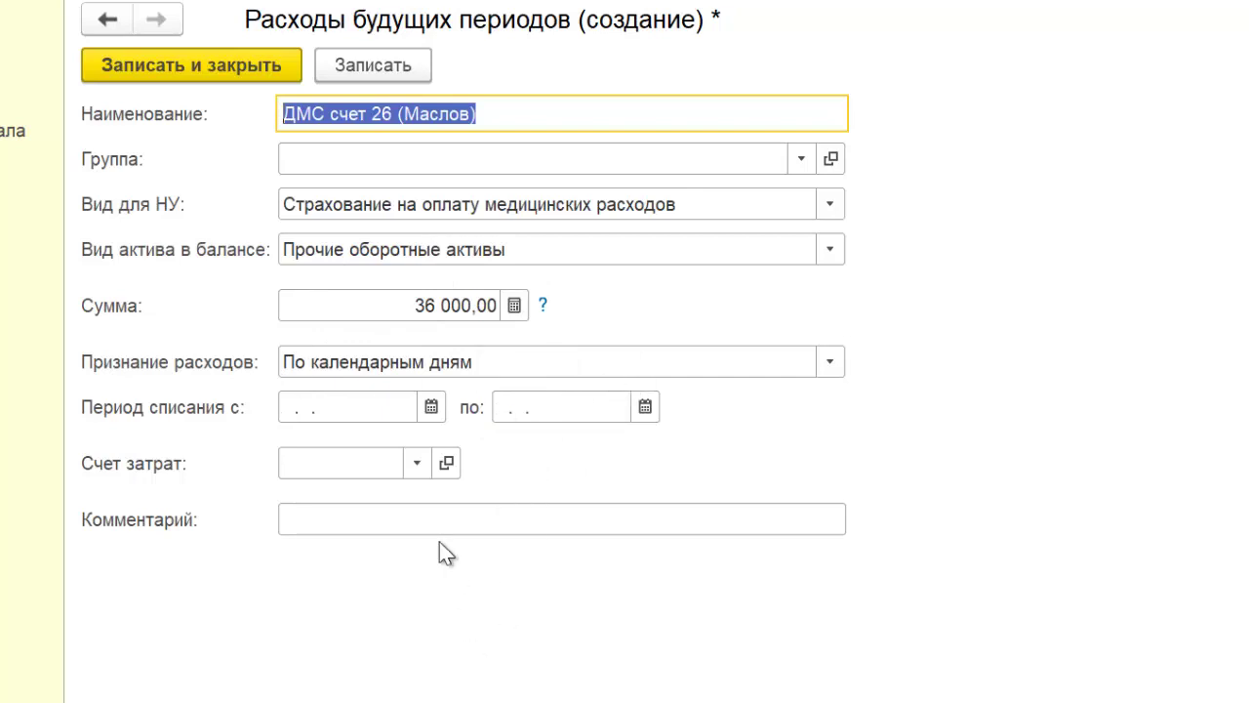
click(431, 408)
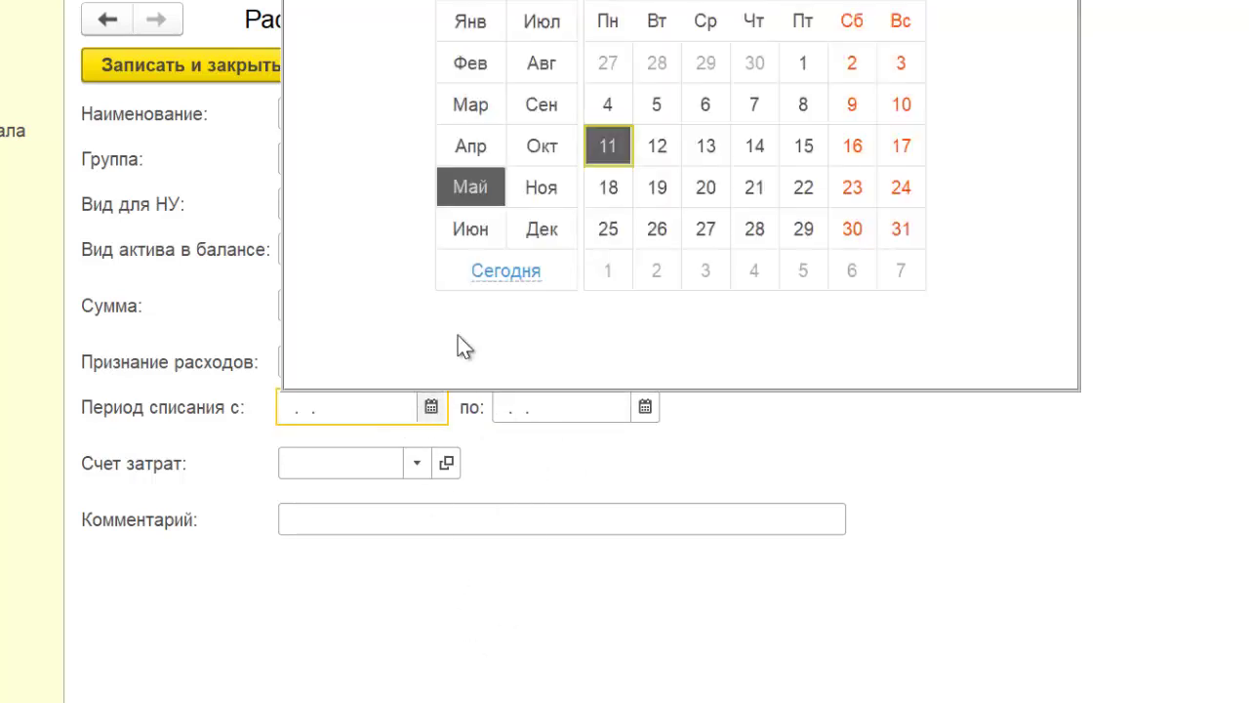
click(470, 22)
click(623, 147)
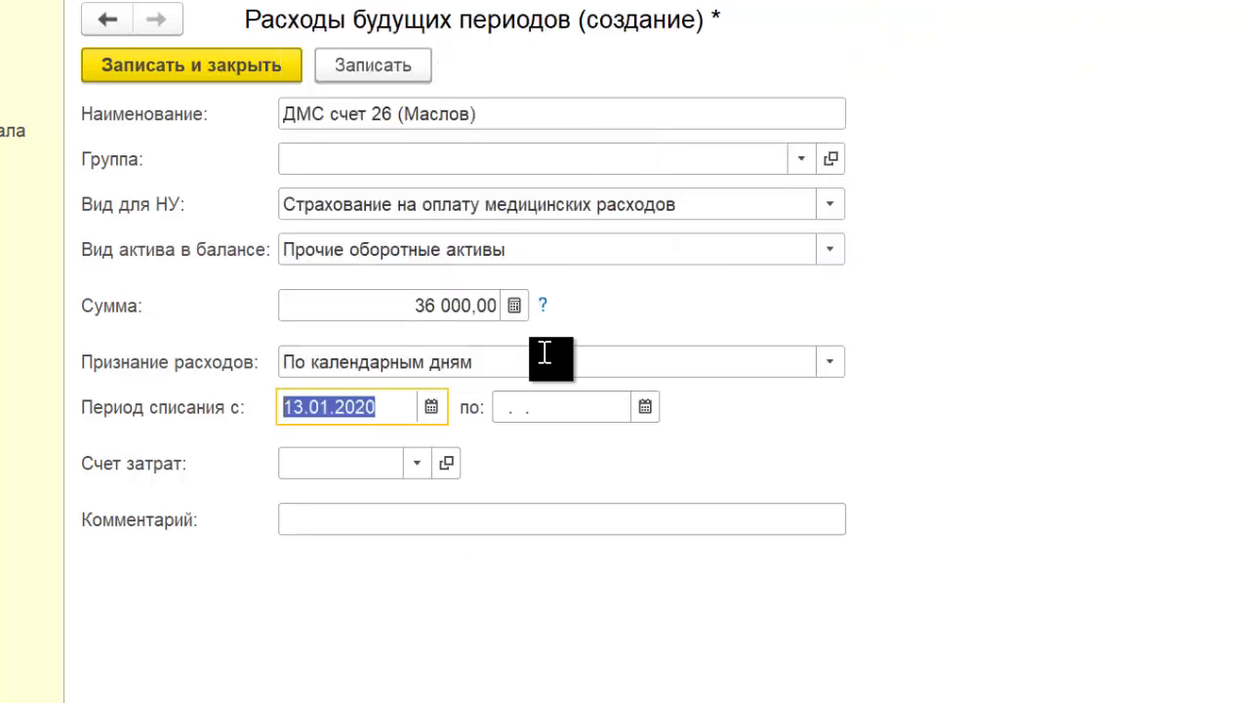
click(645, 407)
click(701, 10)
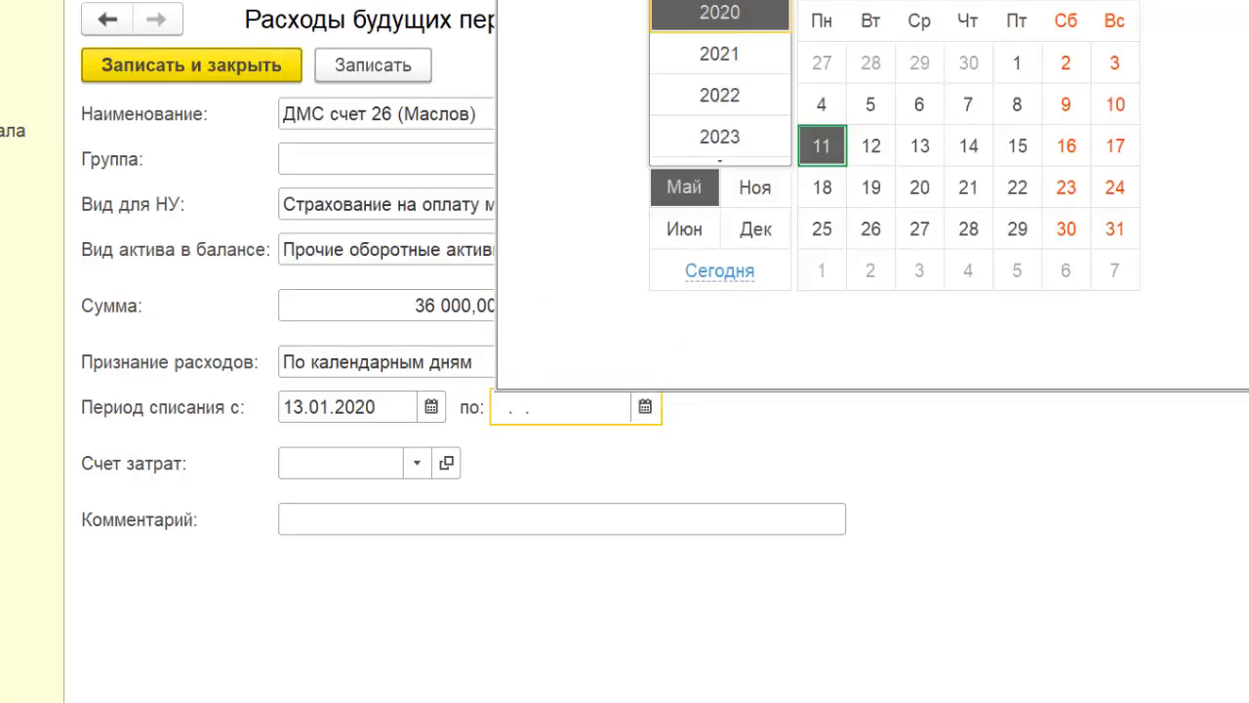
click(725, 51)
click(684, 23)
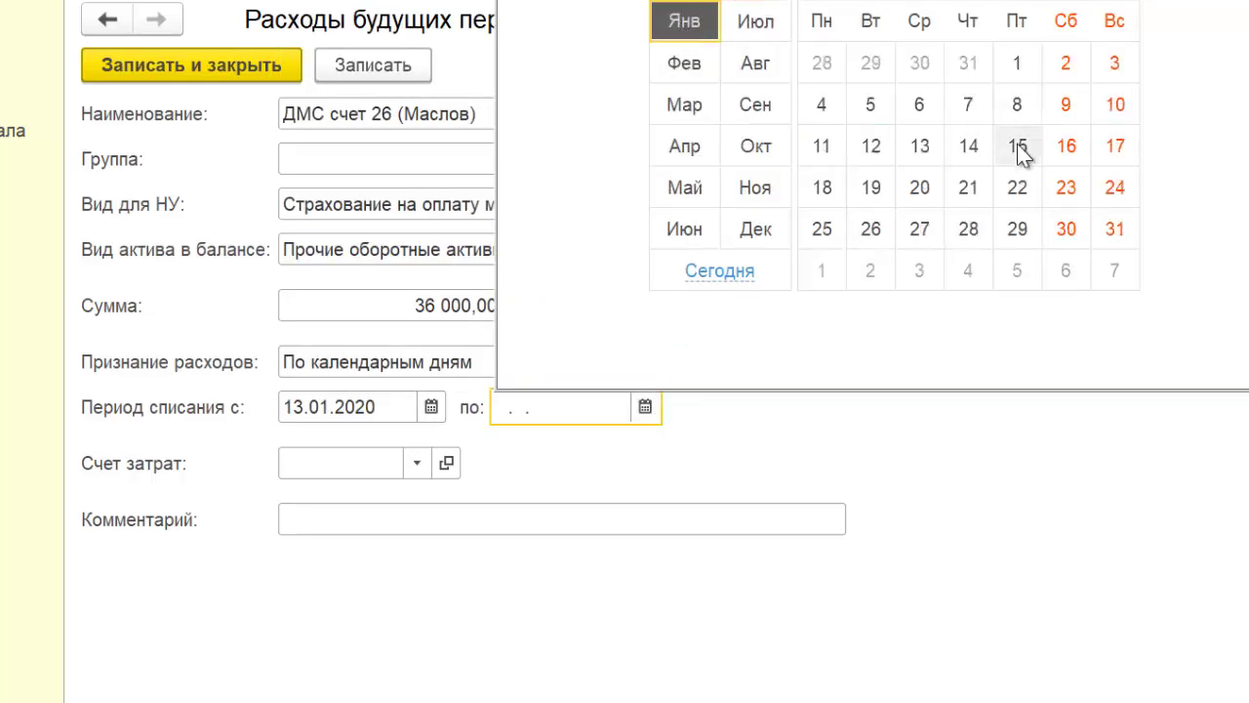
click(870, 147)
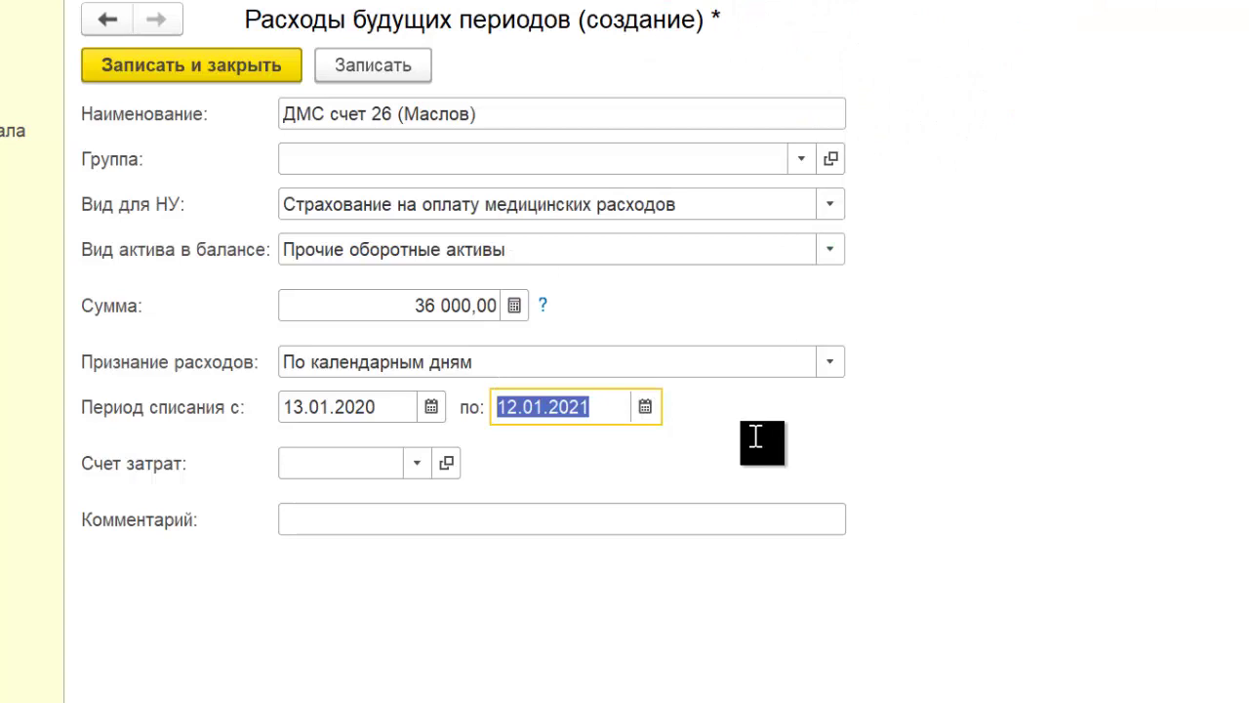
Set the cost account of the deferred expense to 26
click(316, 473)
text(27)
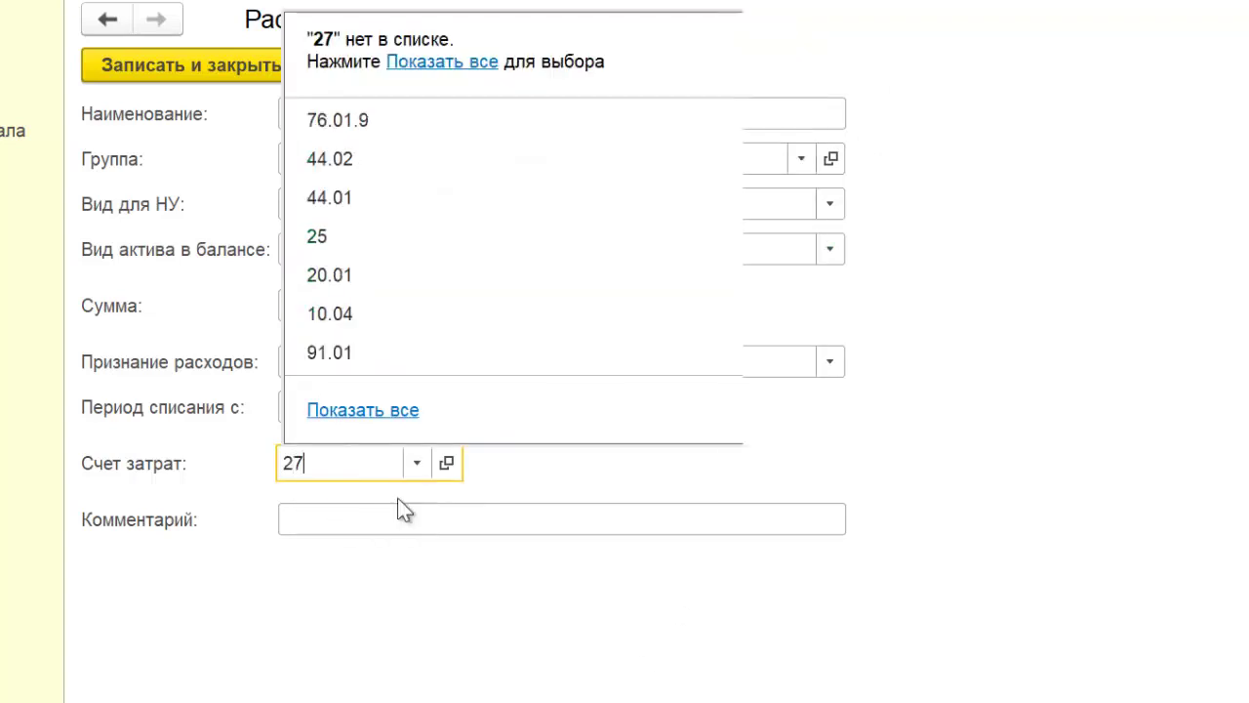
key(BackSpace)
text(6)
key(Tab)
Create the cost item "ДМС" with expense type Добровольное личное страхование, предусматривающее оплату страховщиками медицинских расходов, and assign it to the deferred expense
click(395, 456)
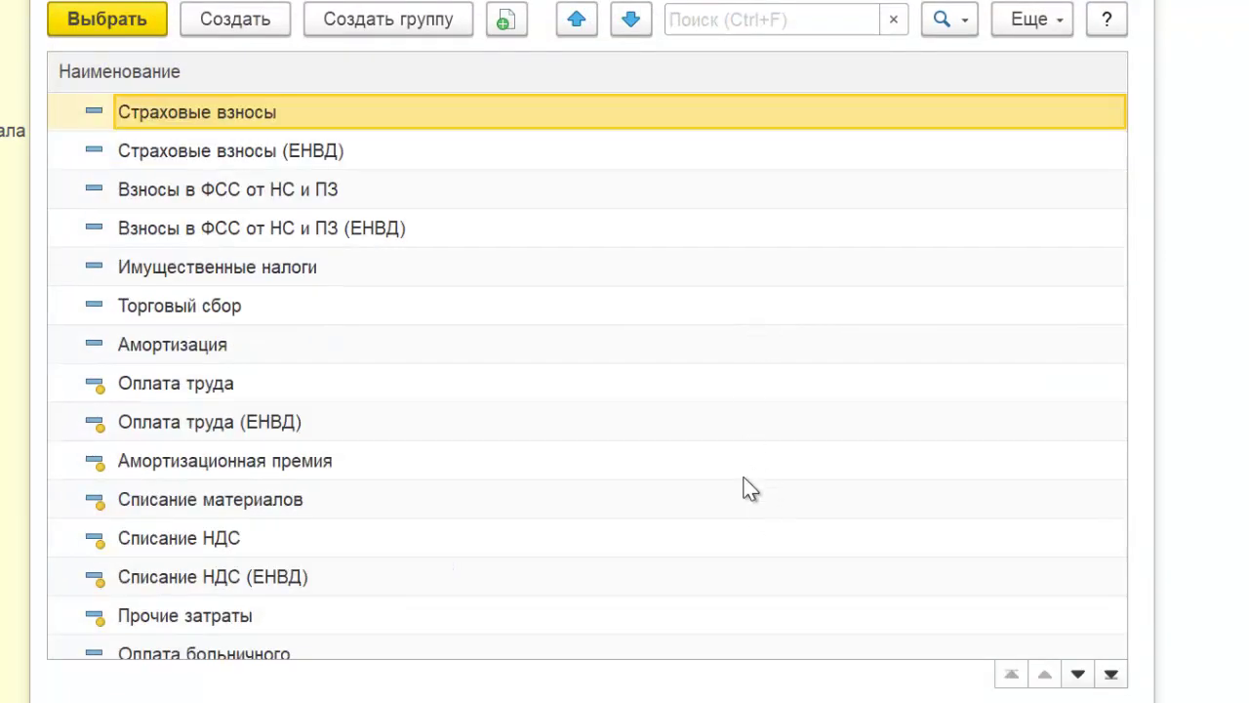
click(249, 33)
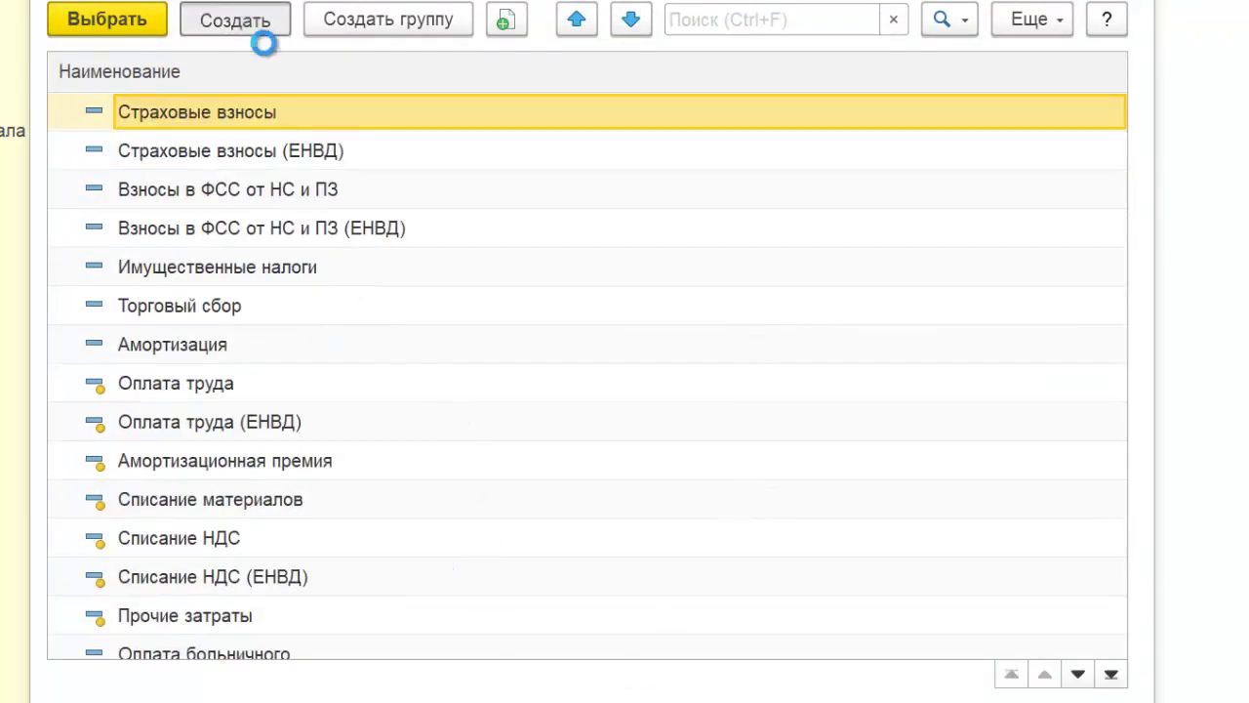
text(ДМС)
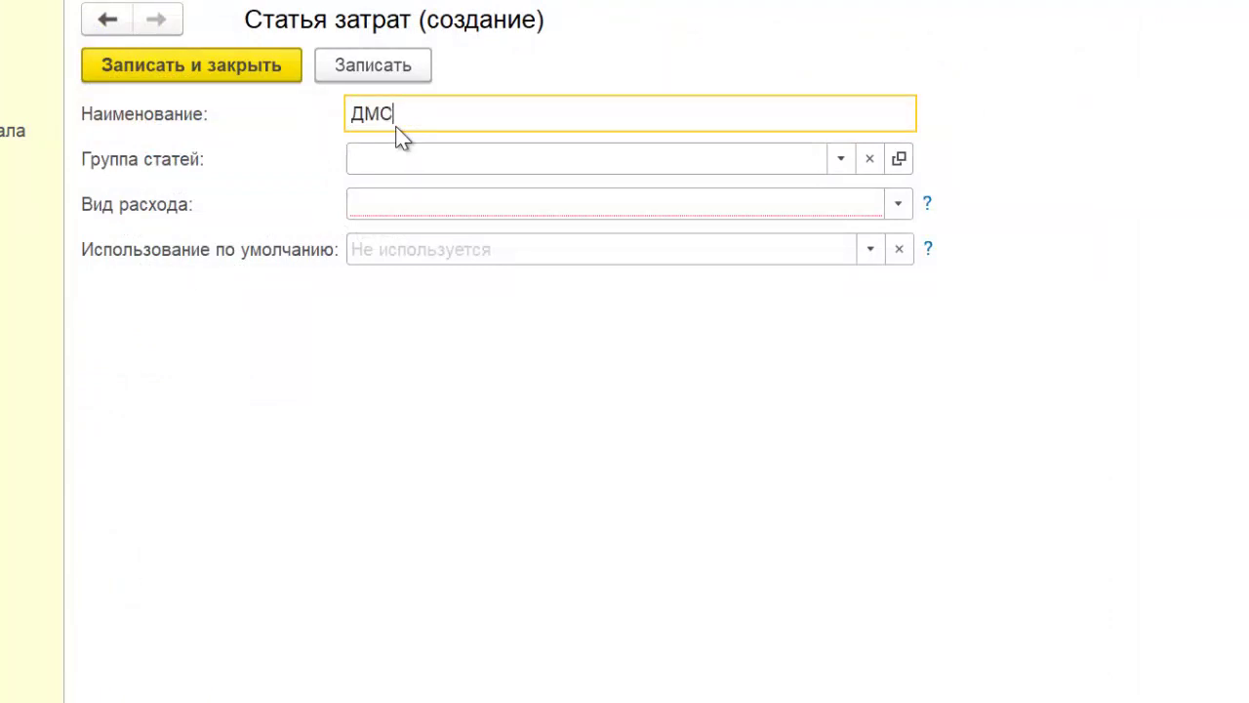
click(403, 202)
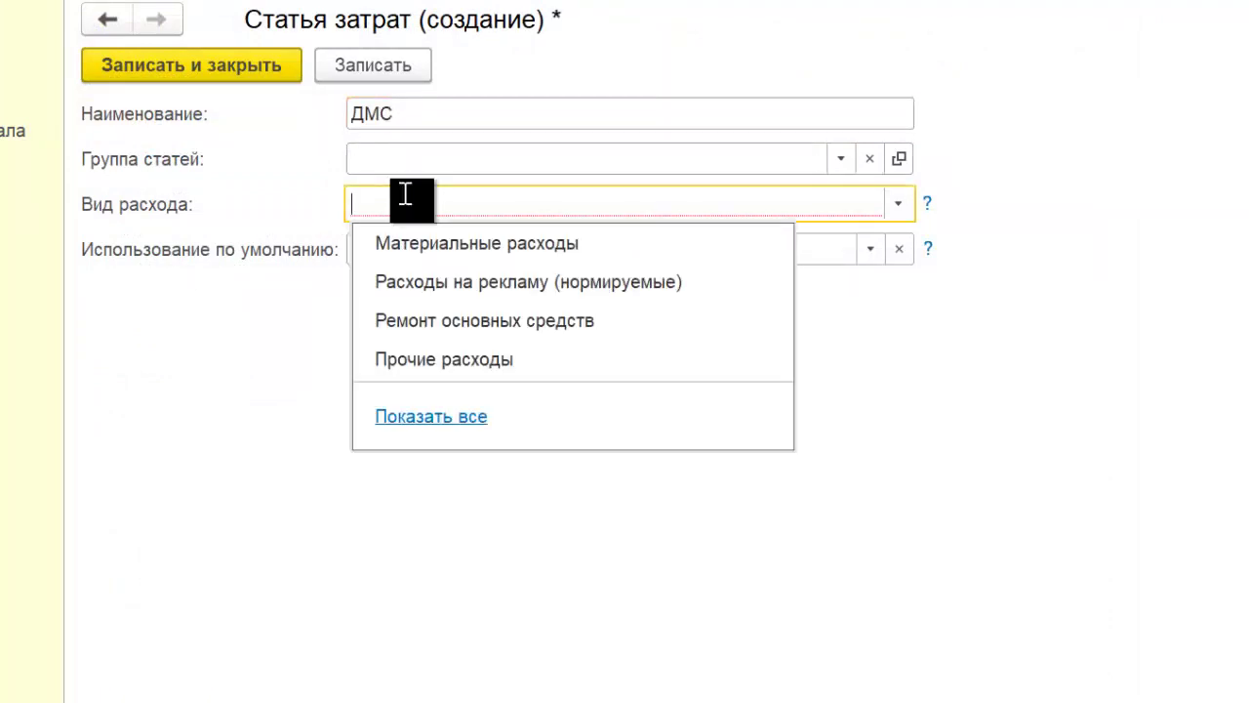
click(483, 423)
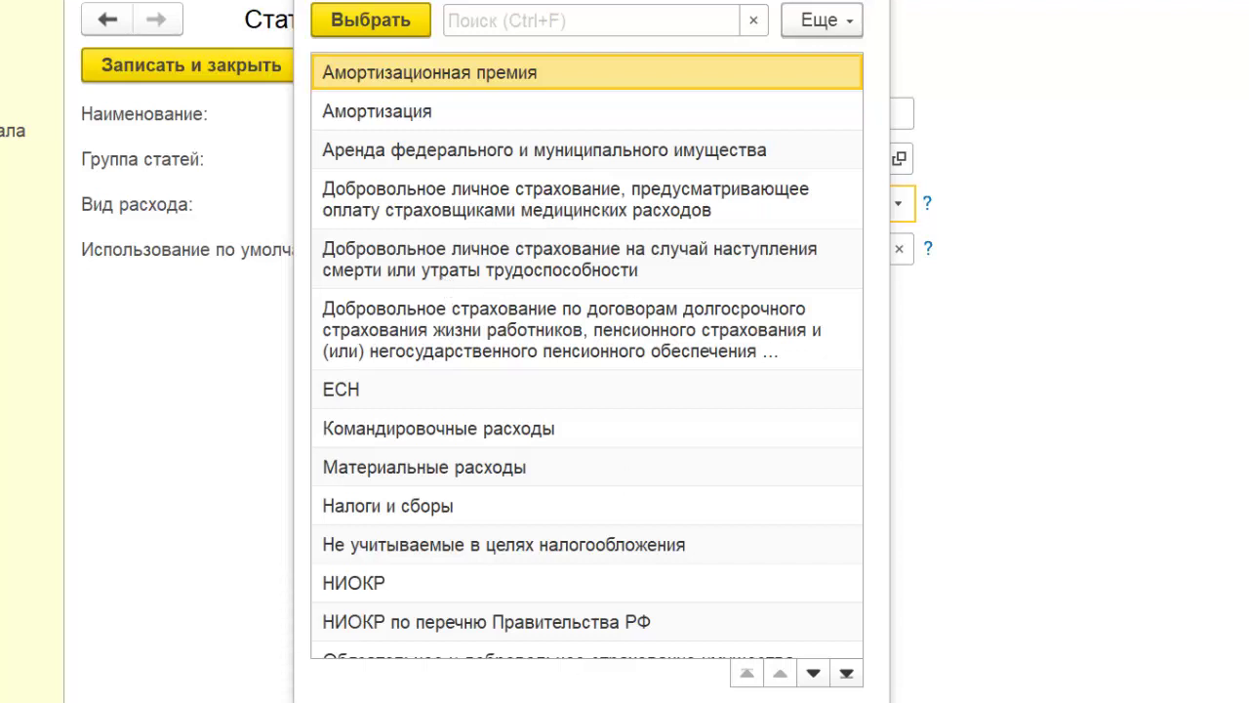
click(578, 196)
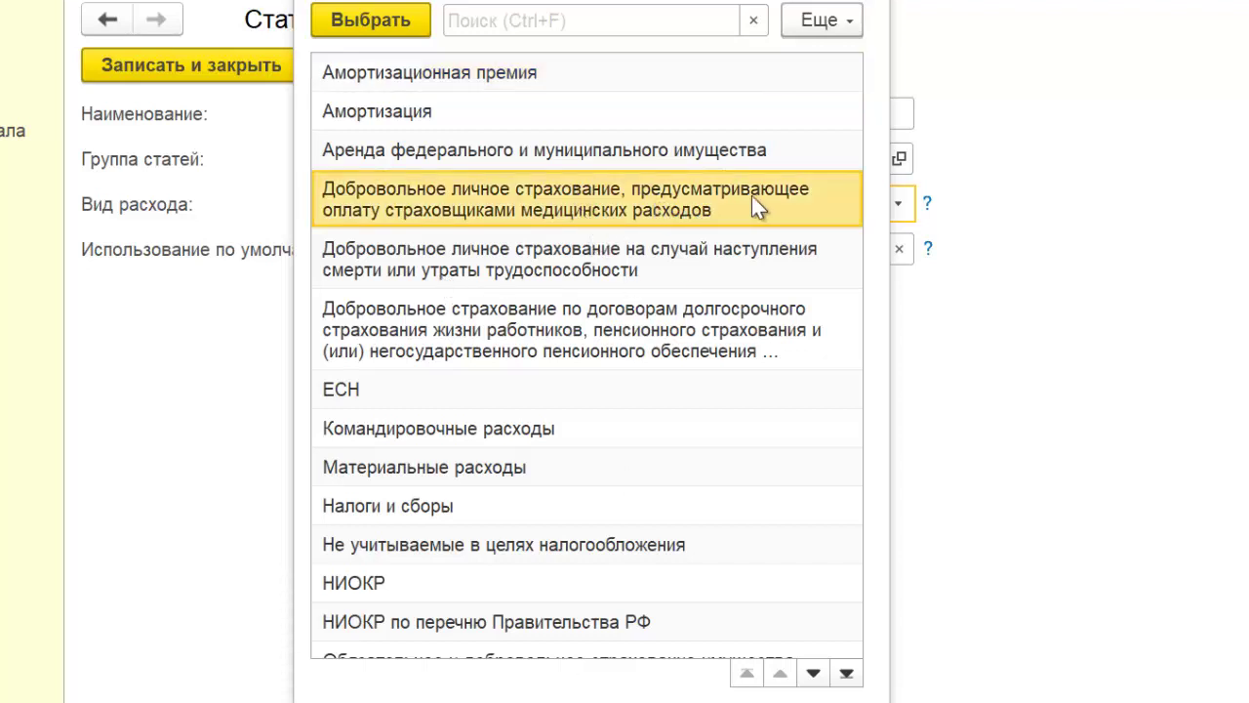
double_click(695, 205)
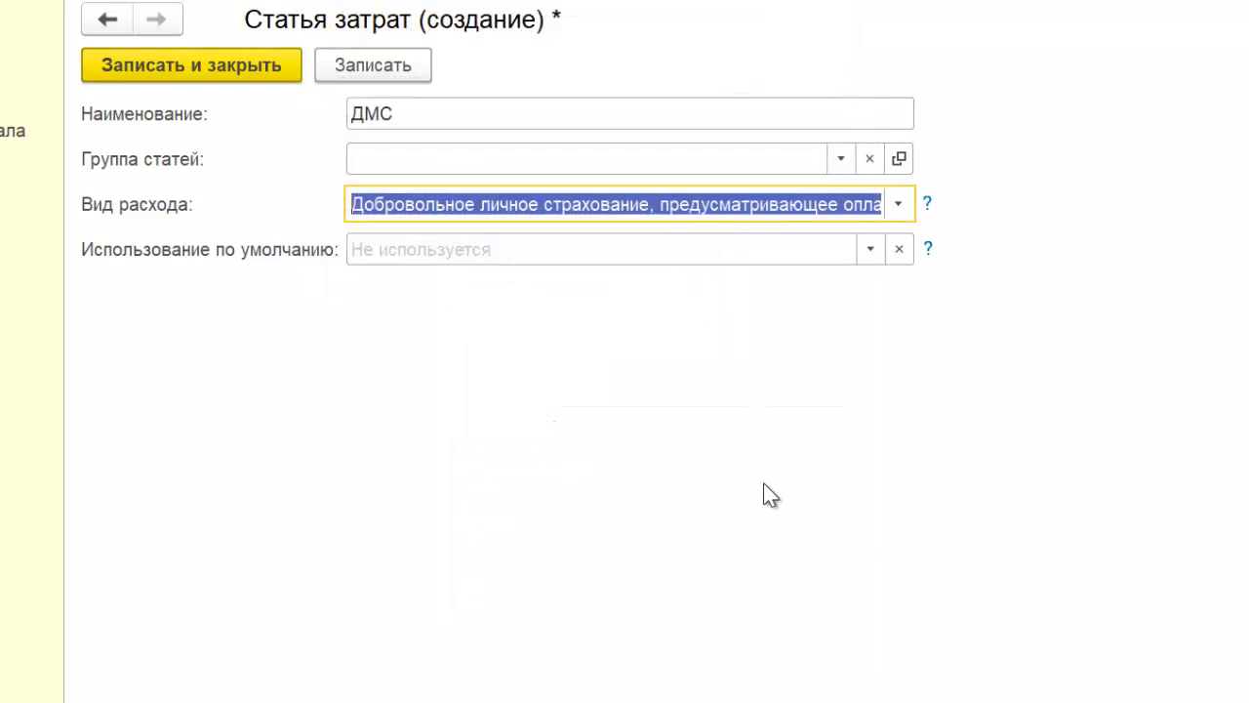
key(ctrl+Return)
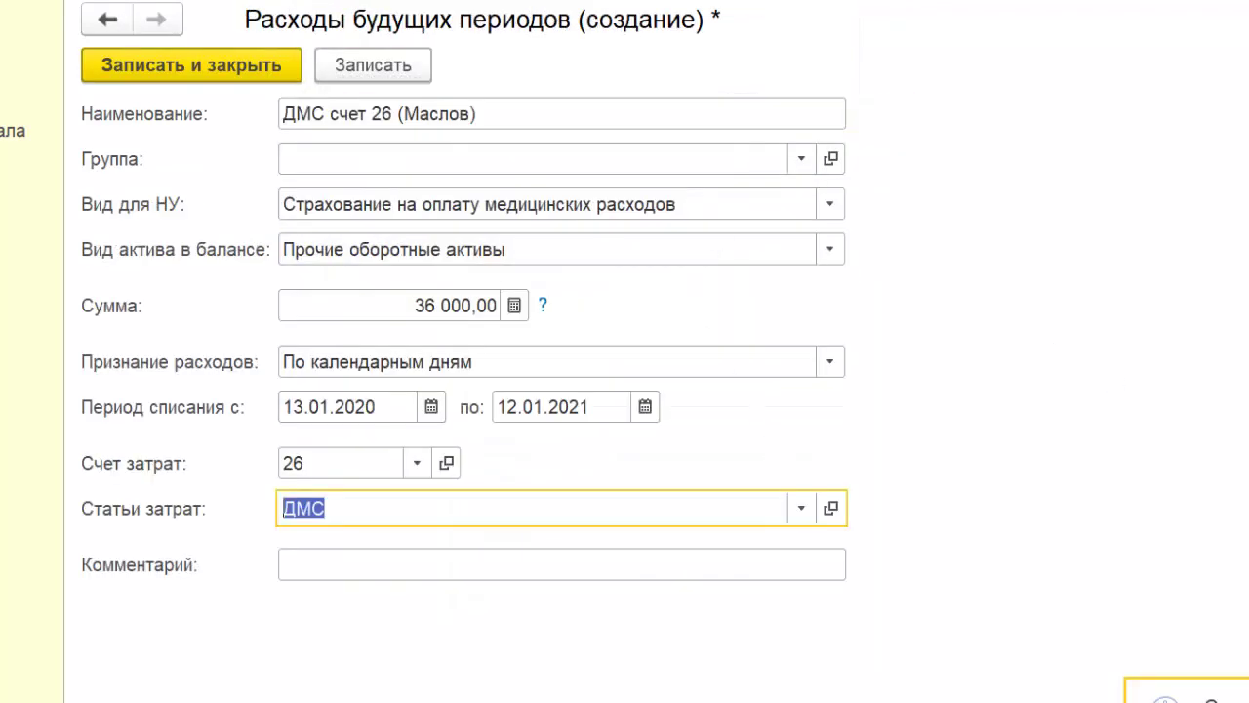
Save the ДМС deferred expense and select it on the debit side of the entry
key(ctrl+Return)
click(246, 236)
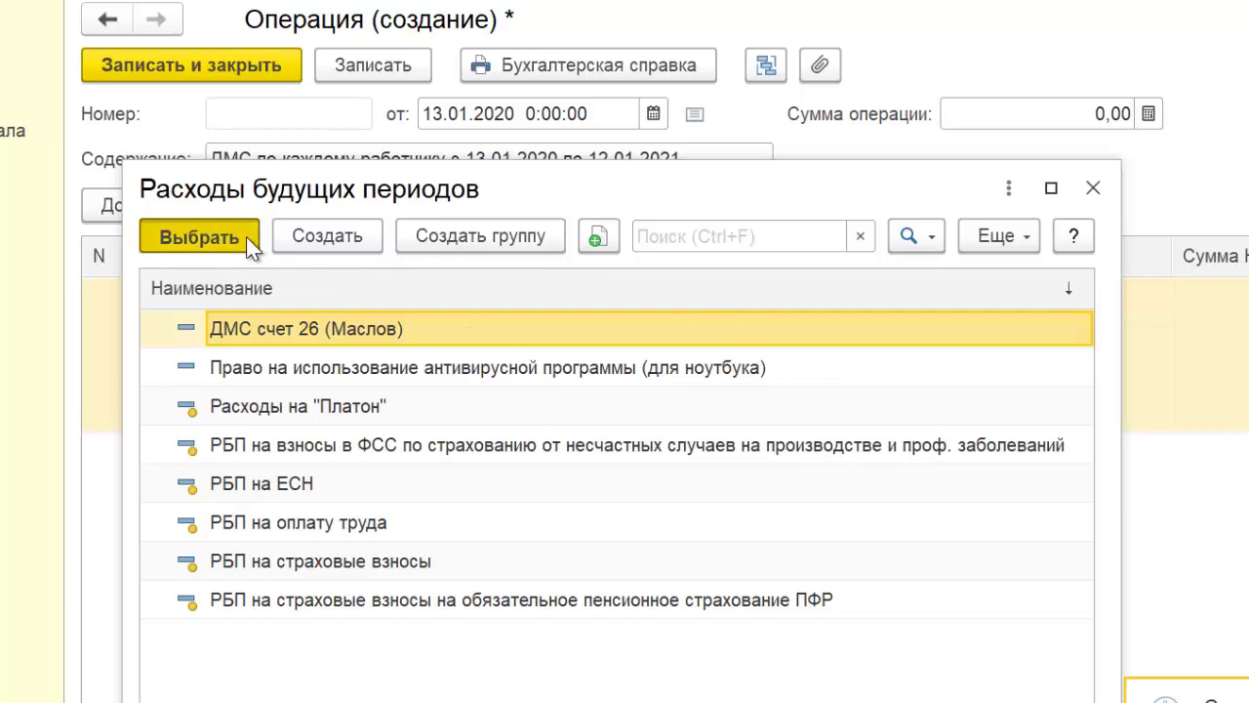
Set the credit side of the entry to account 76.09 with Ингосстрах and its existing contract
click(628, 319)
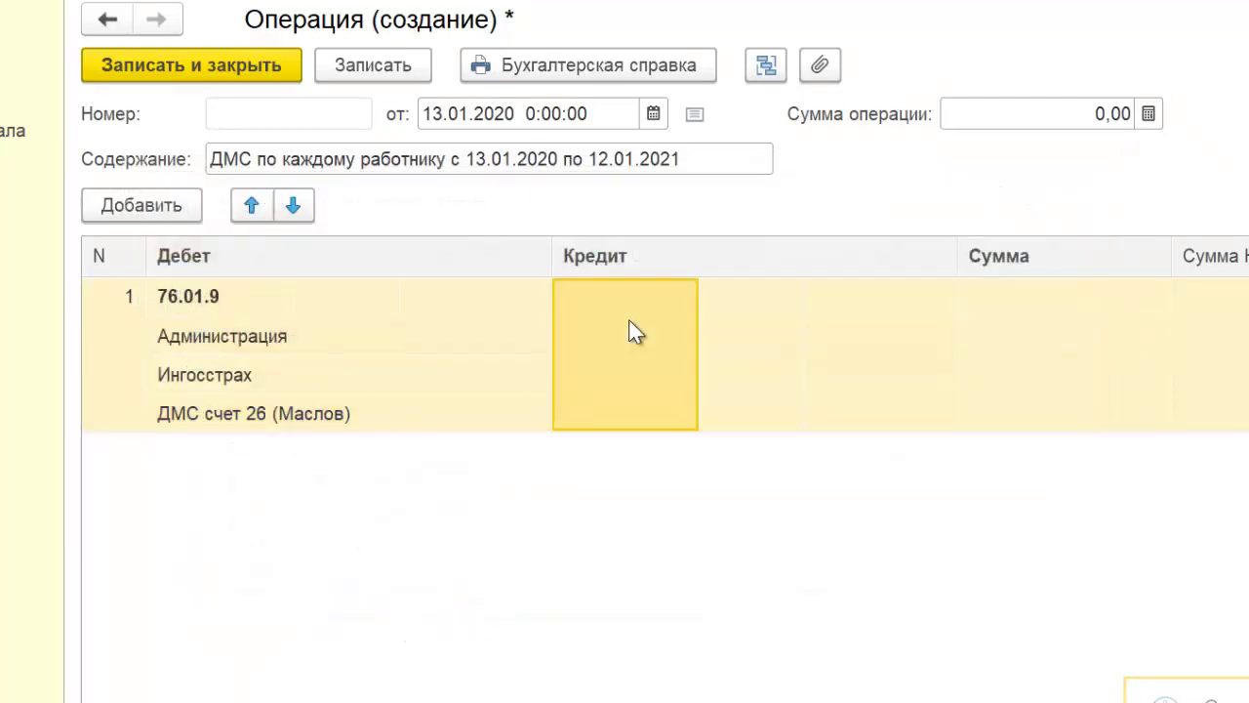
click(632, 322)
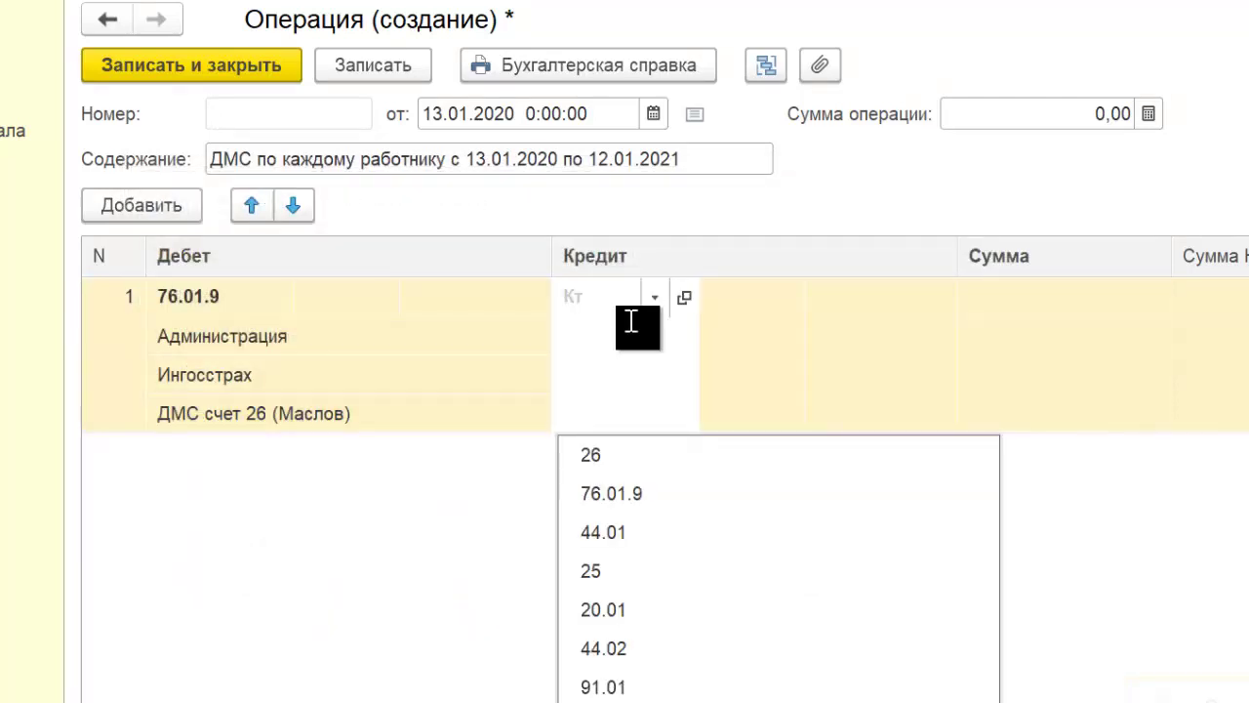
text(76)
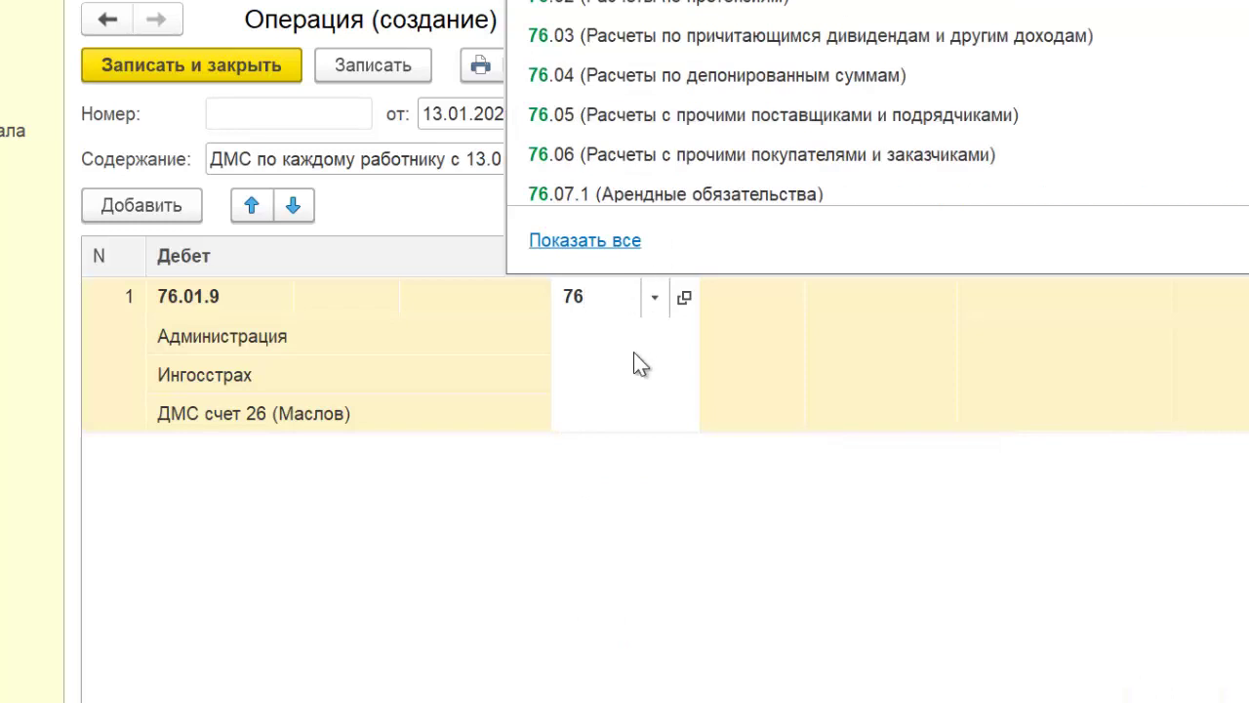
text(.09)
key(Return)
click(653, 393)
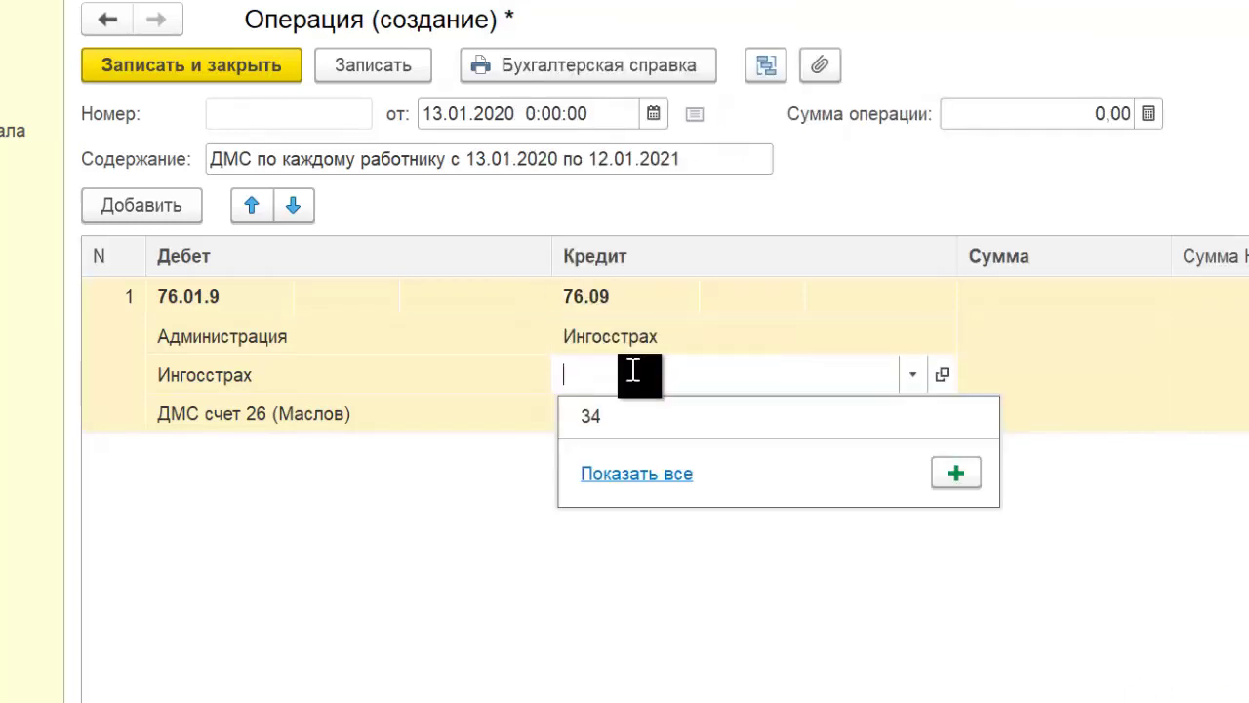
click(630, 432)
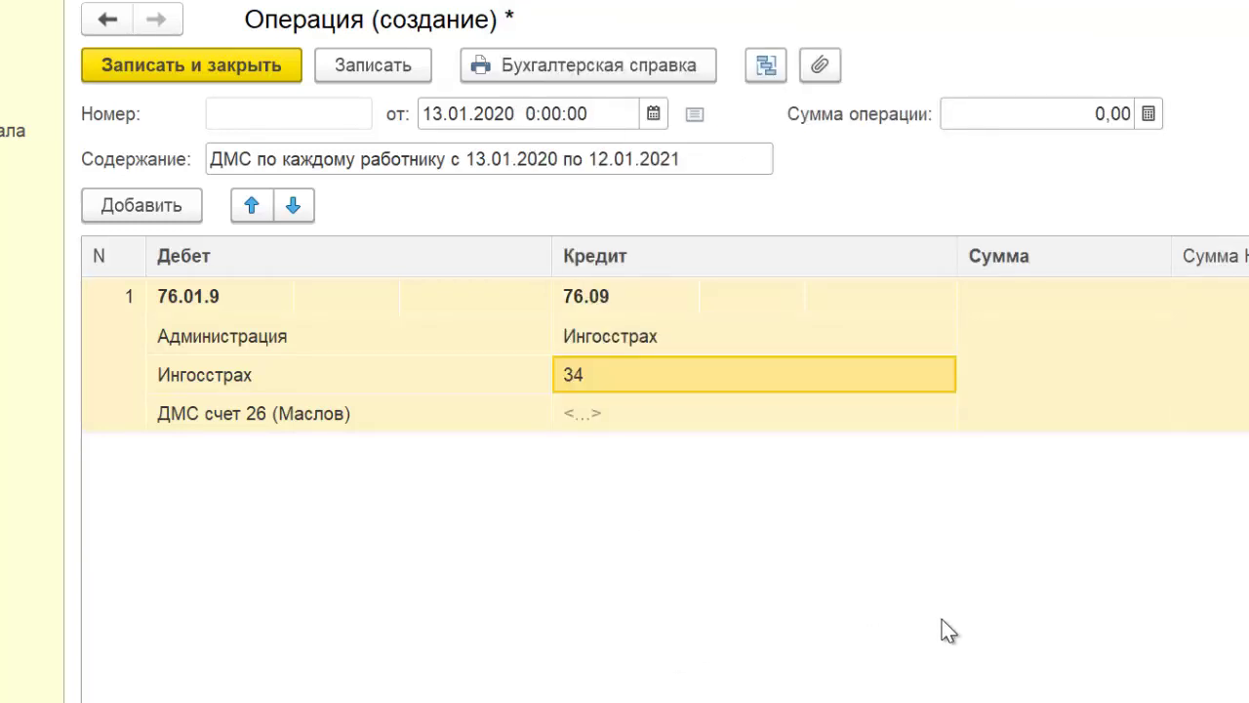
Set the entry's amount to 36 000, then save the operation and close the list of manual operations
double_click(1002, 308)
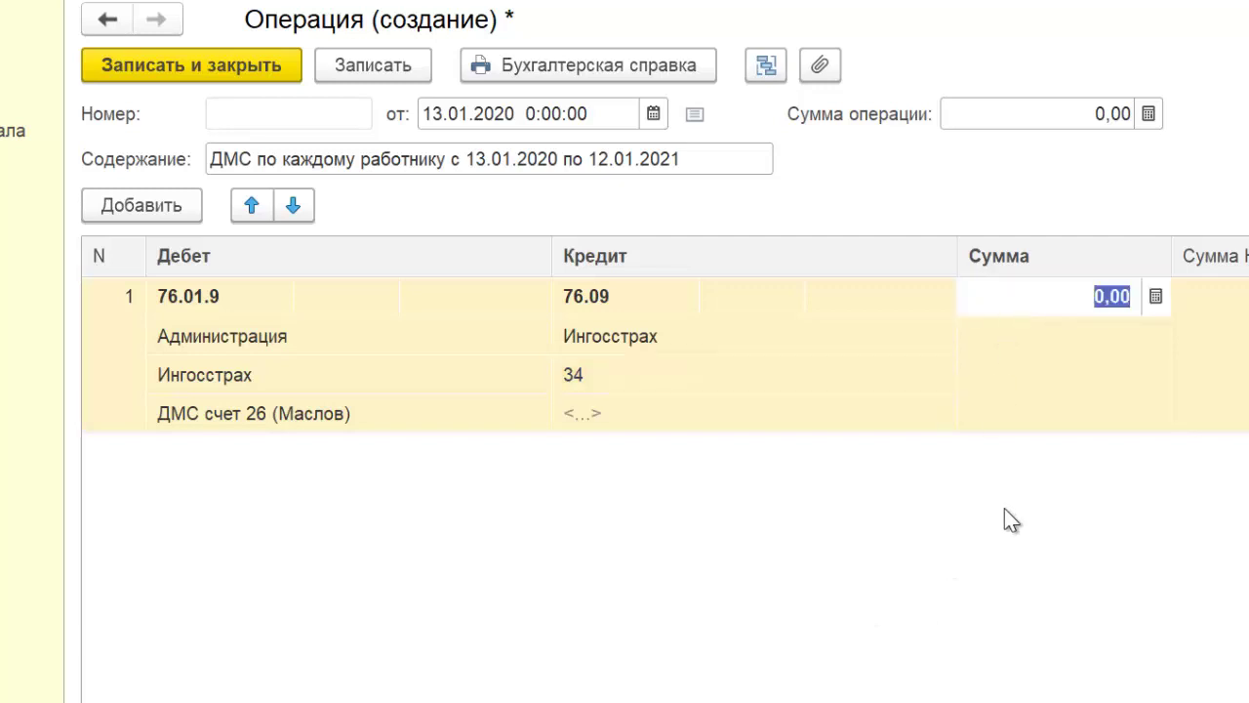
text(36000)
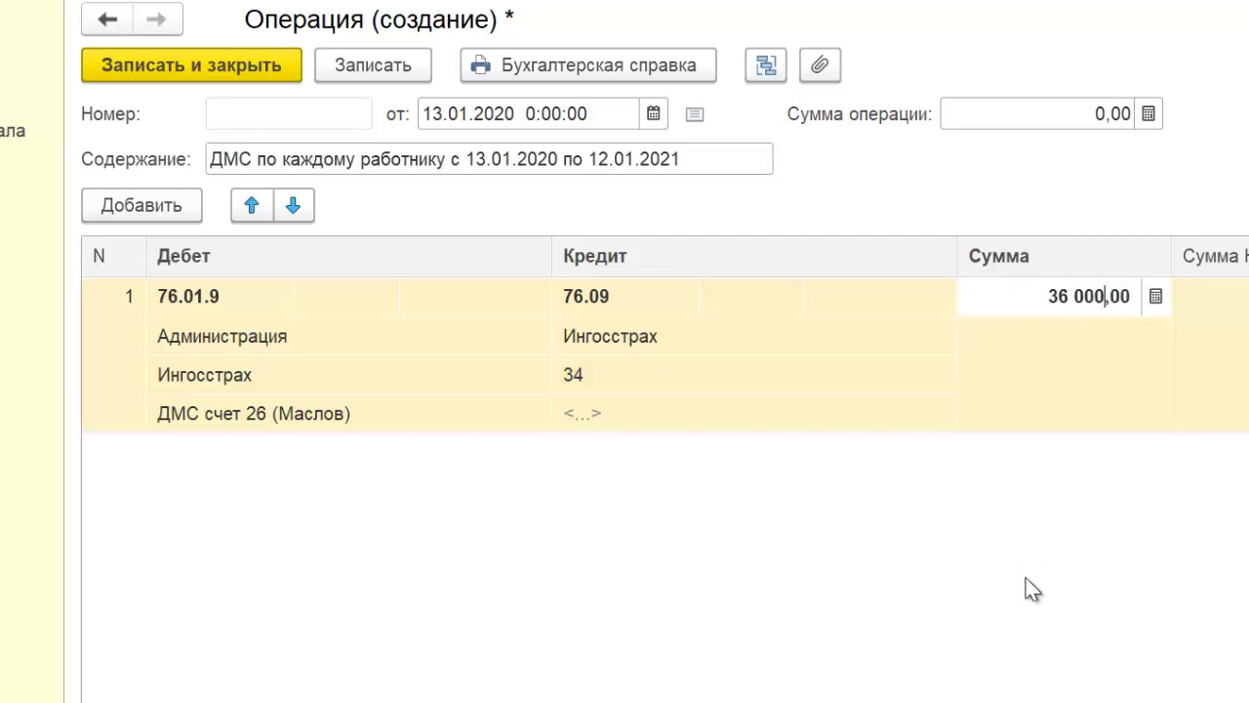
key(Return)
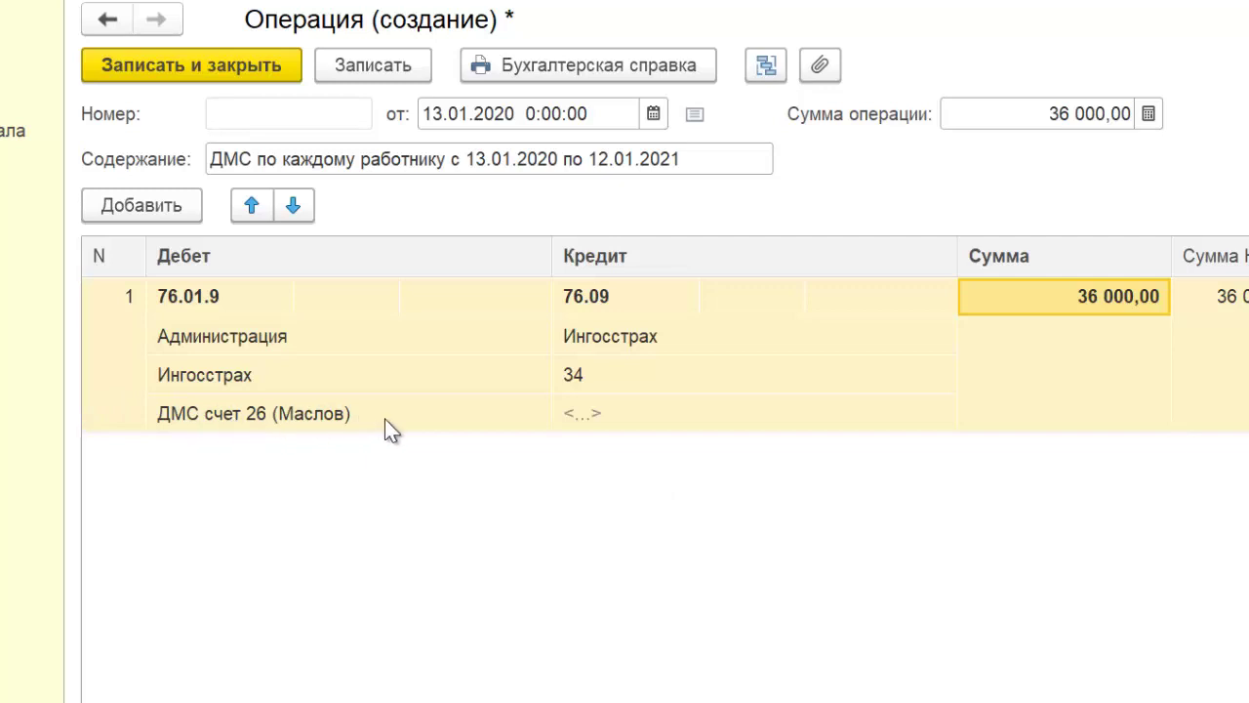
click(217, 70)
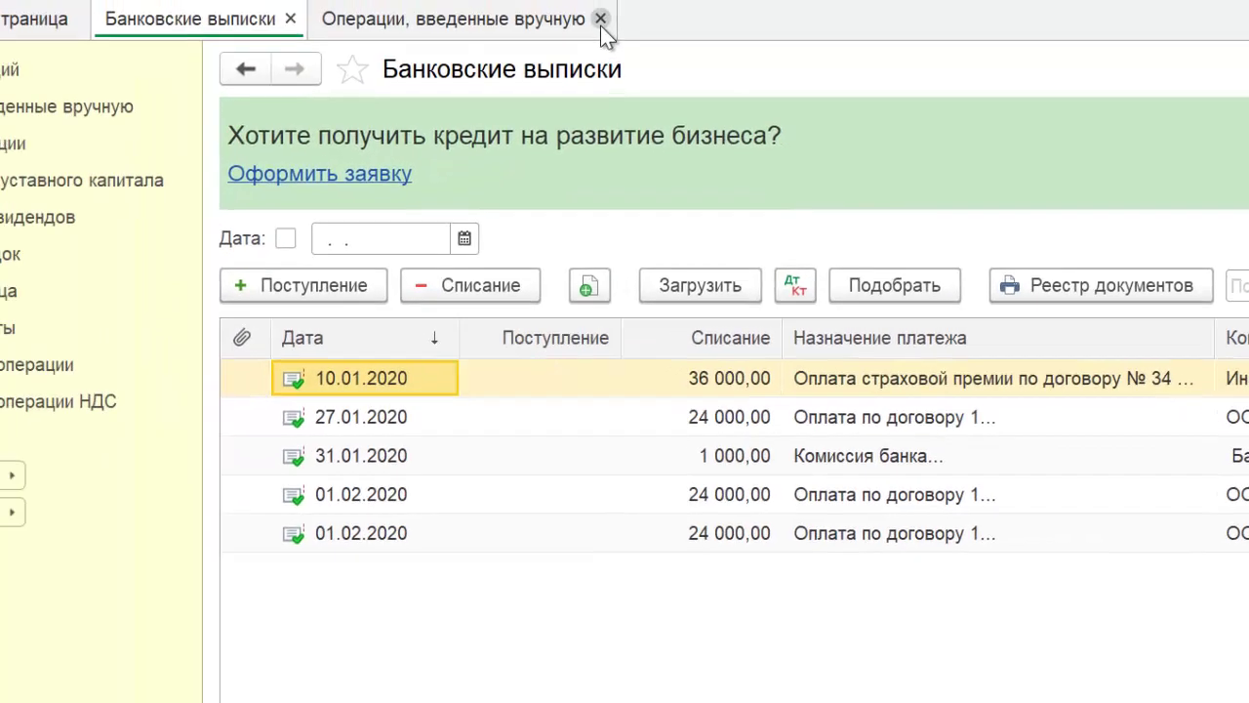
click(602, 18)
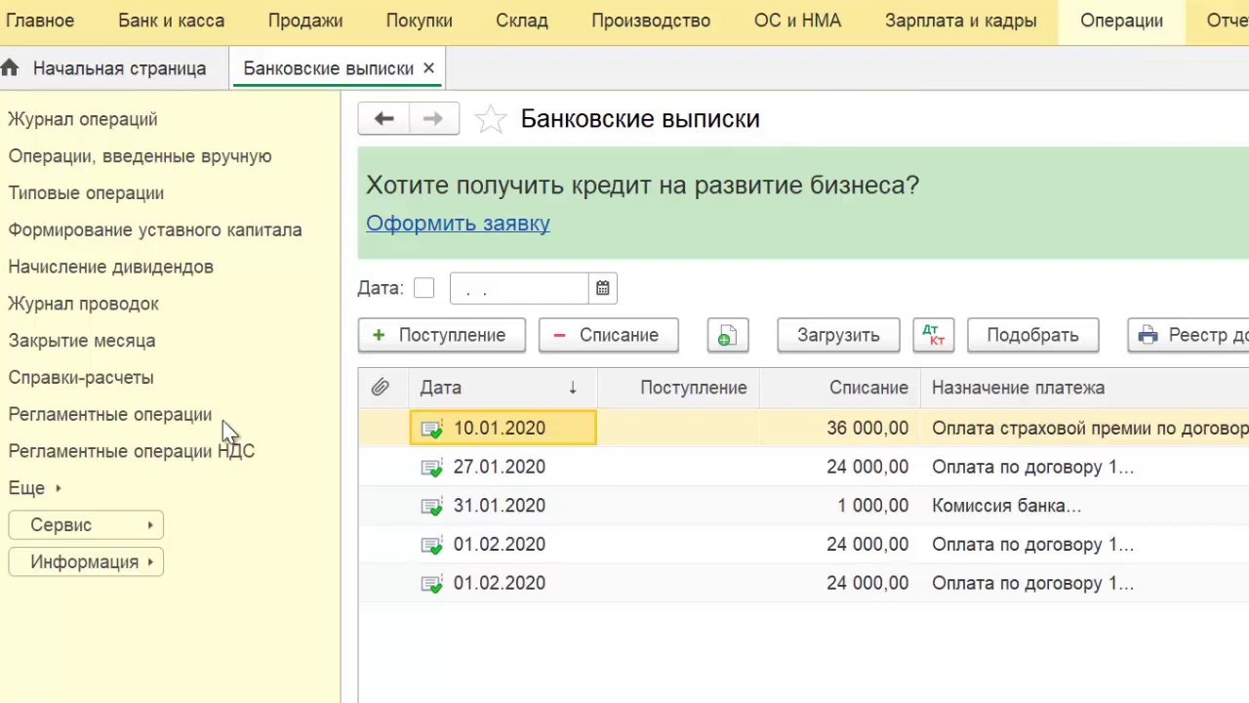
In the month closing for January 2020, repost the documents and run the write-off of deferred expenses
click(88, 342)
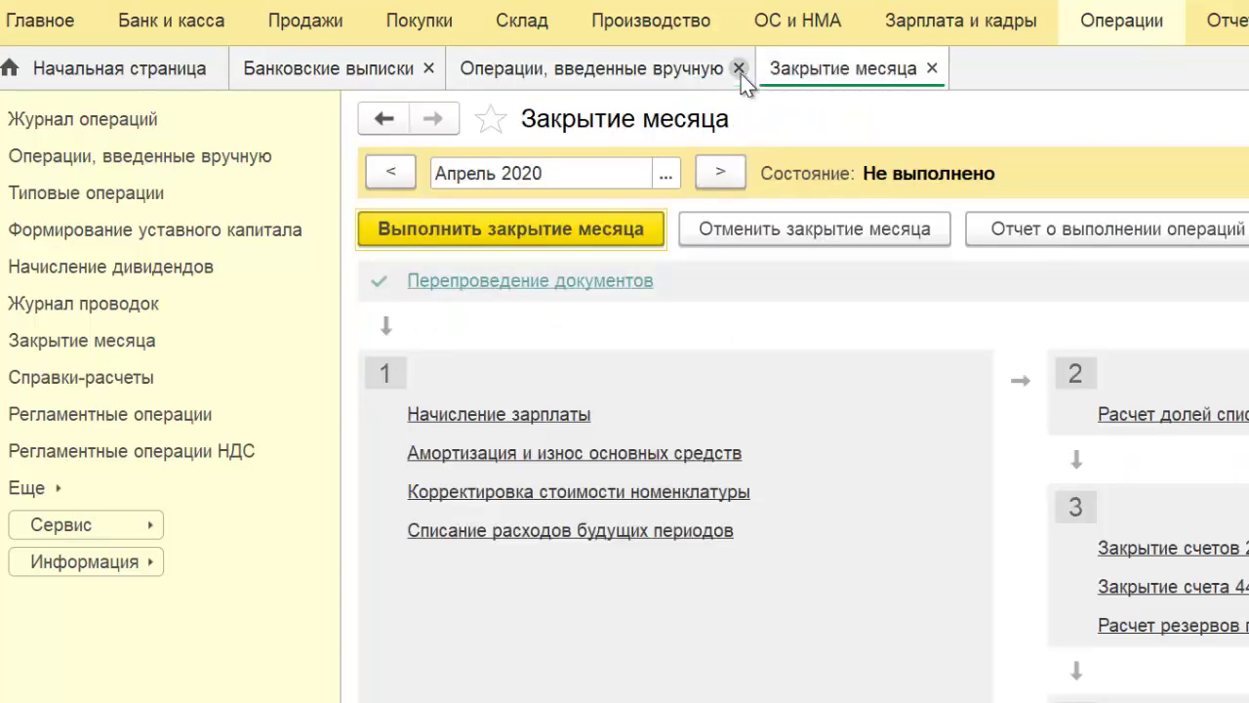
click(740, 68)
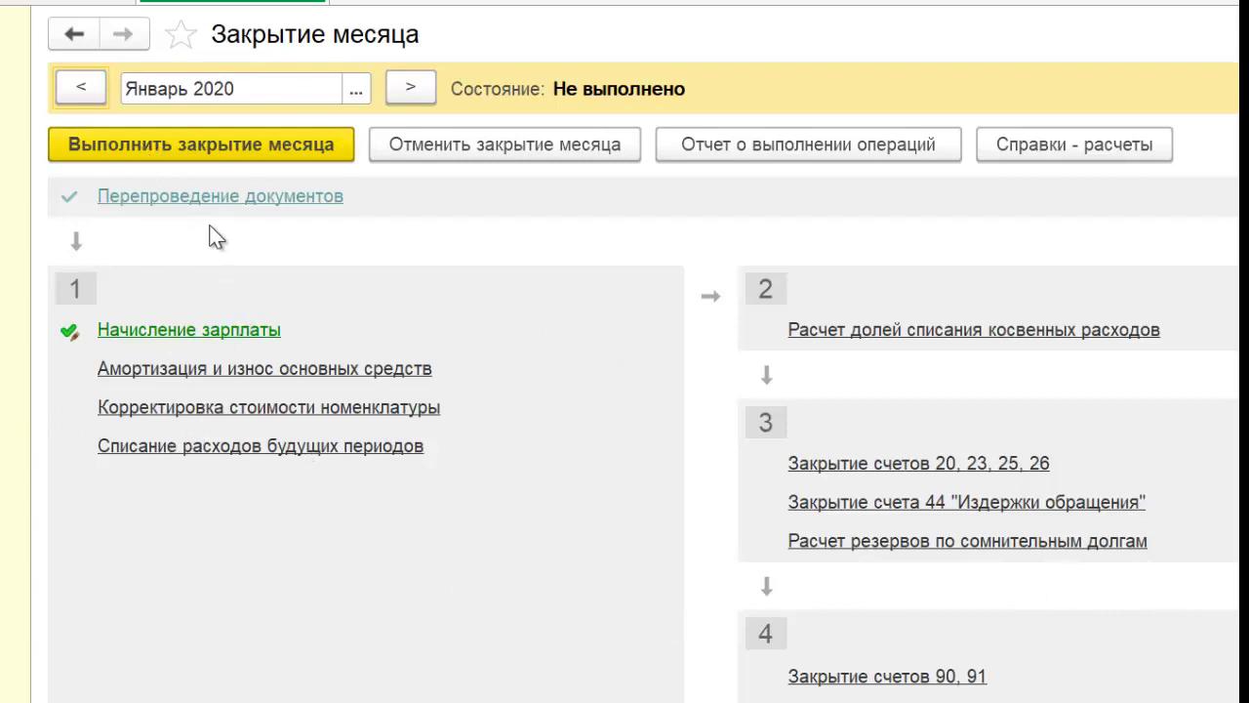
click(319, 199)
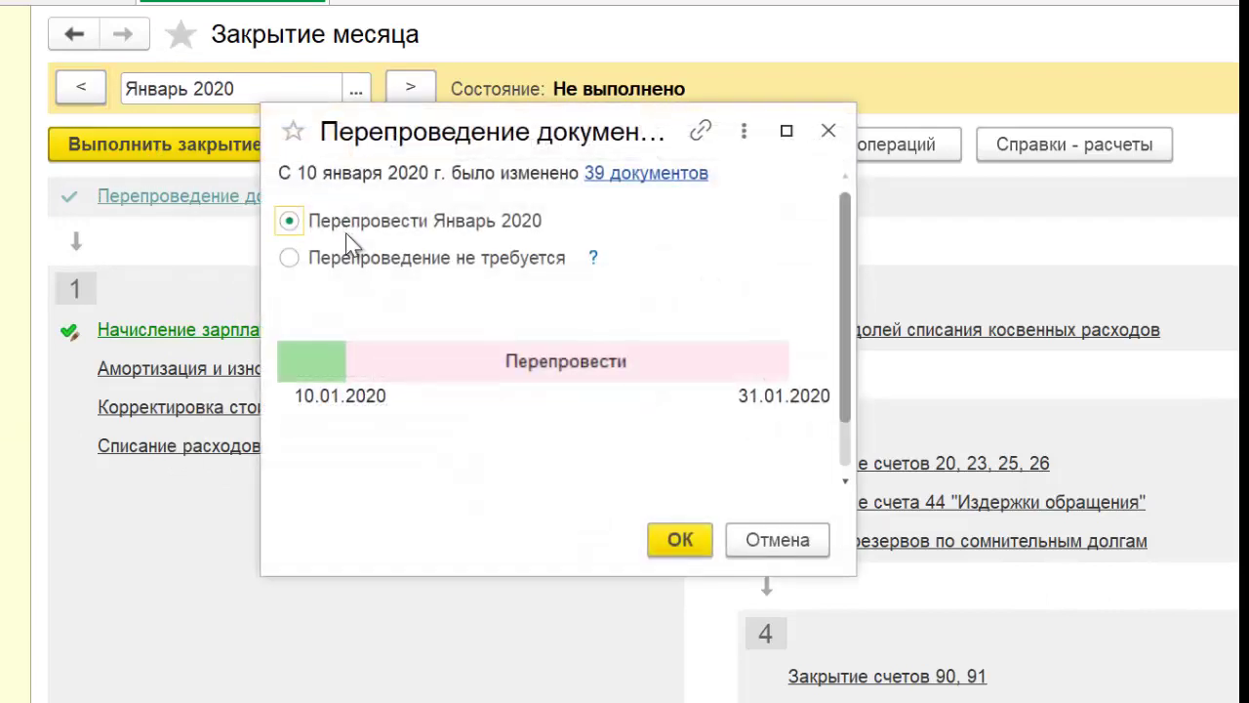
click(682, 543)
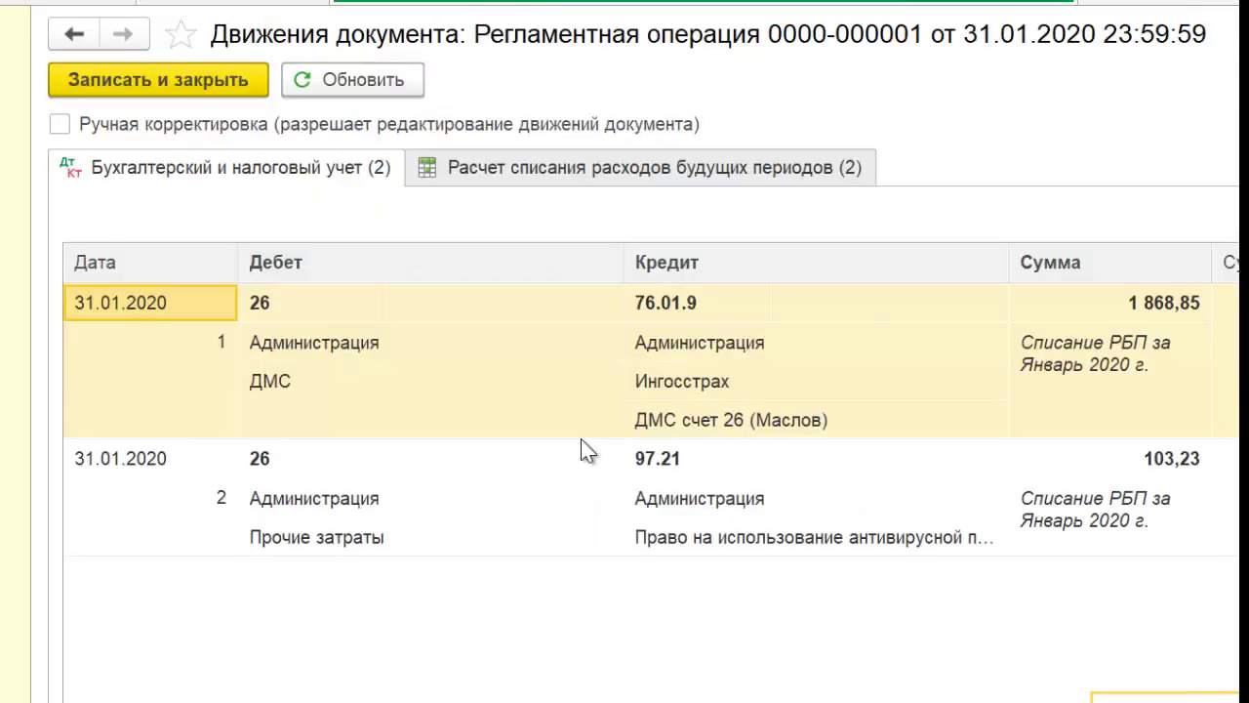
Review the deferred expense write-off posting for ДМС, checking its debit account, credit account and amount
click(581, 441)
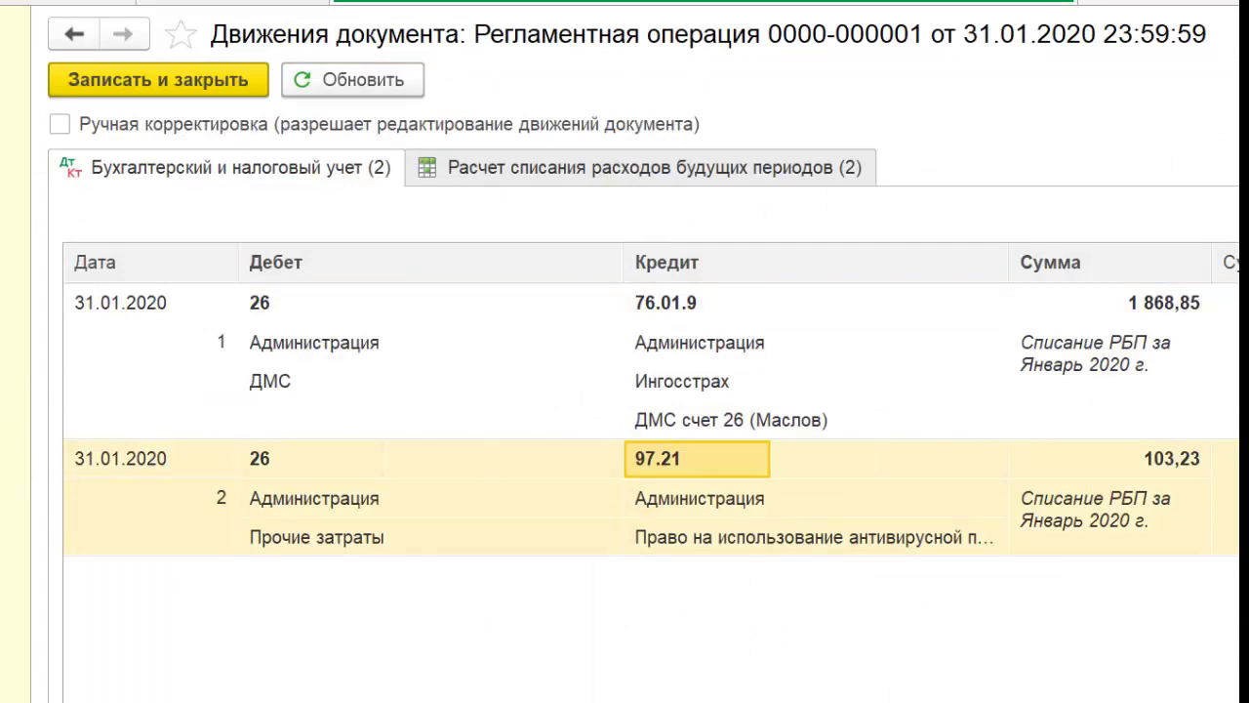
click(667, 429)
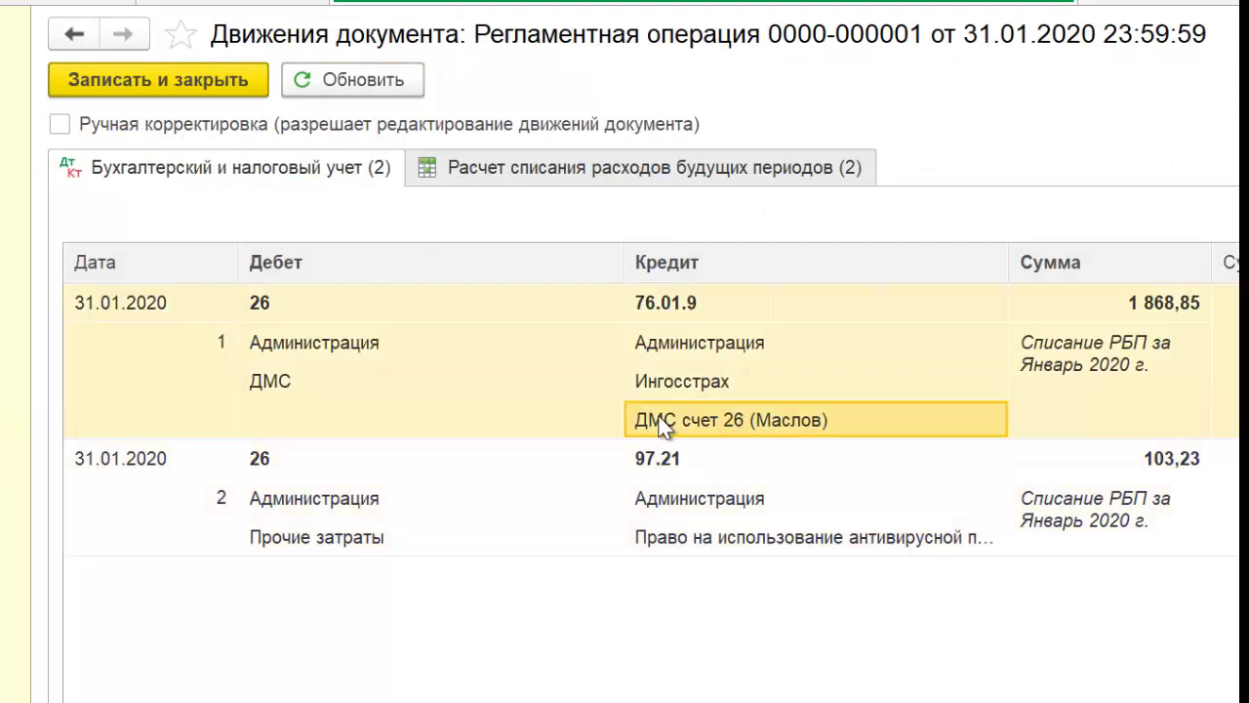
click(277, 304)
click(683, 317)
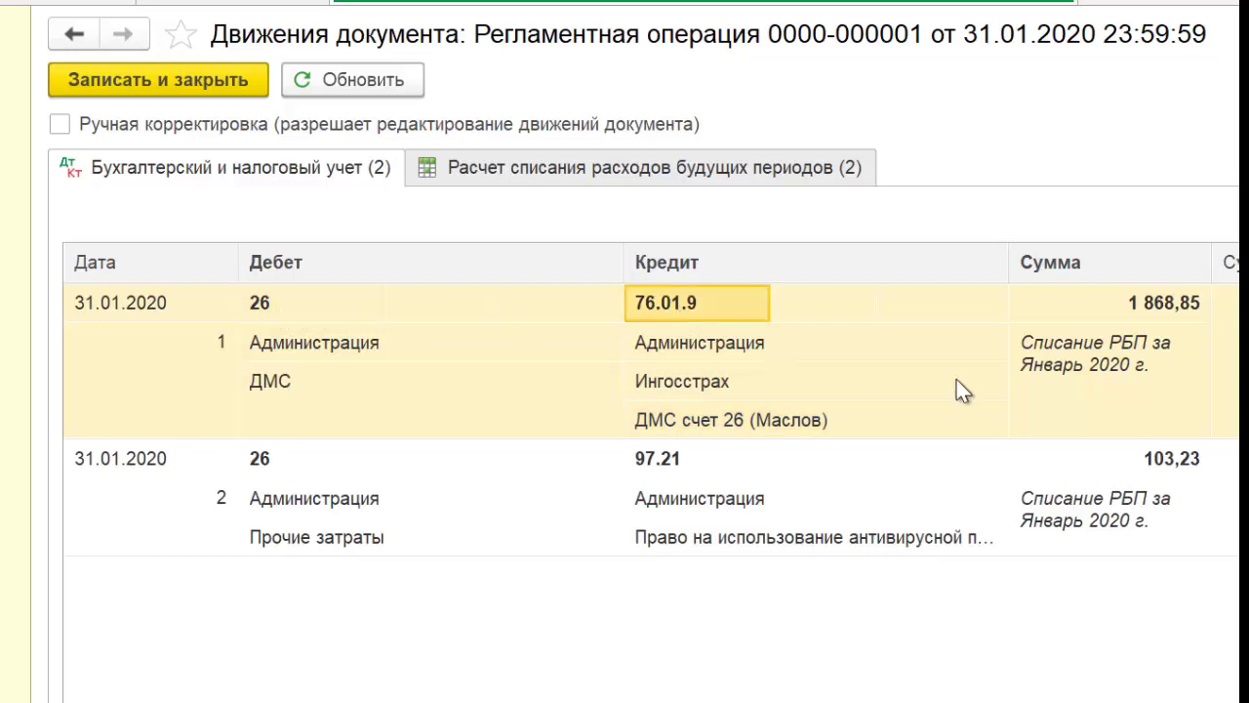
click(1154, 304)
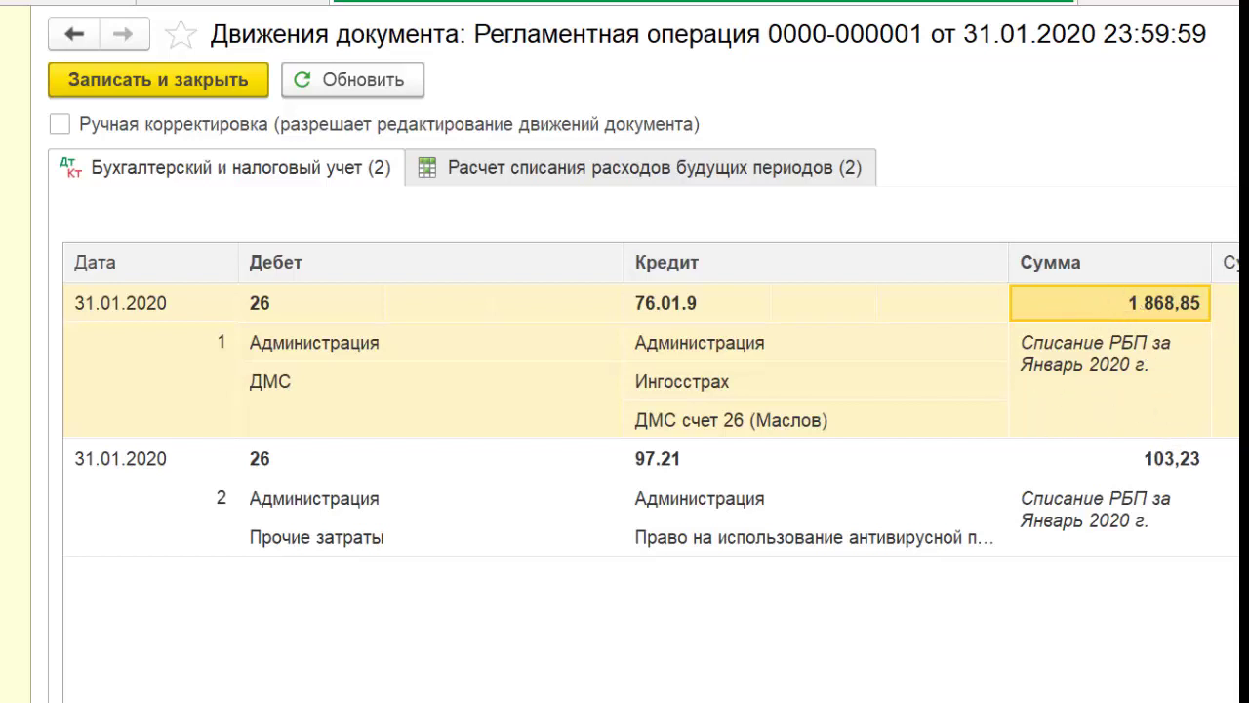
key(Escape)
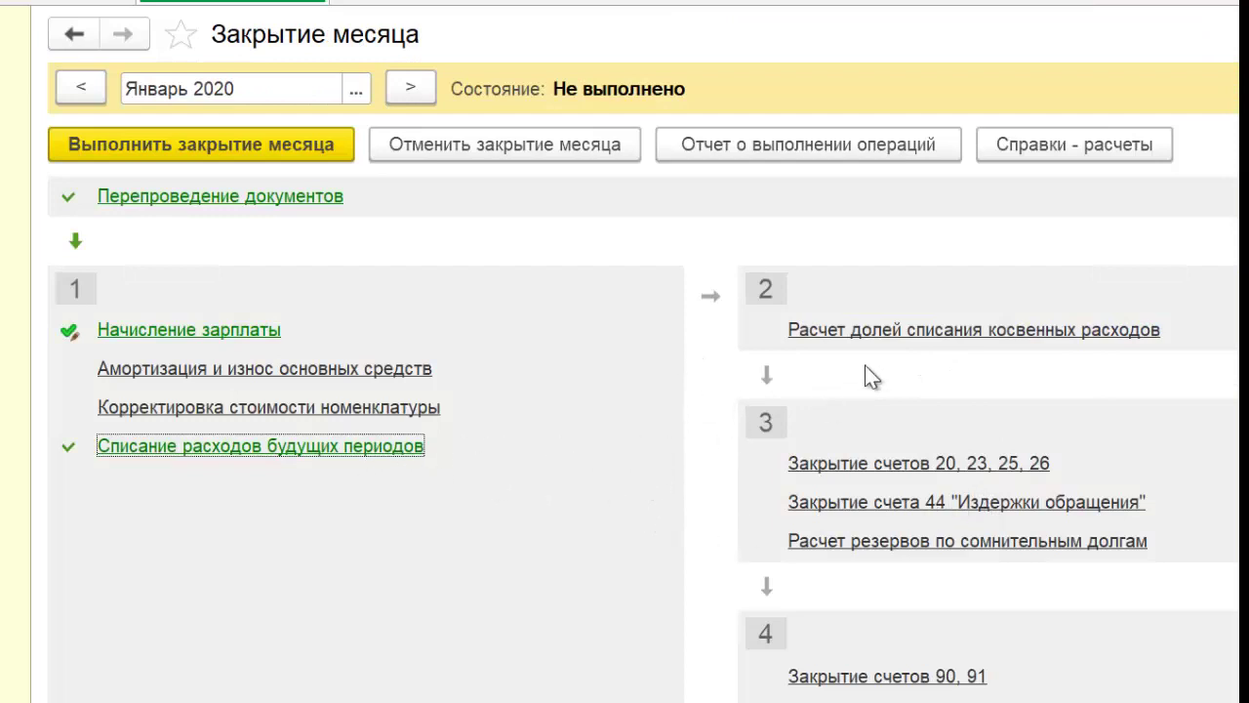
Run the Расчет долей списания косвенных расходов operation and check the medical insurance share in its movements
click(865, 329)
click(636, 409)
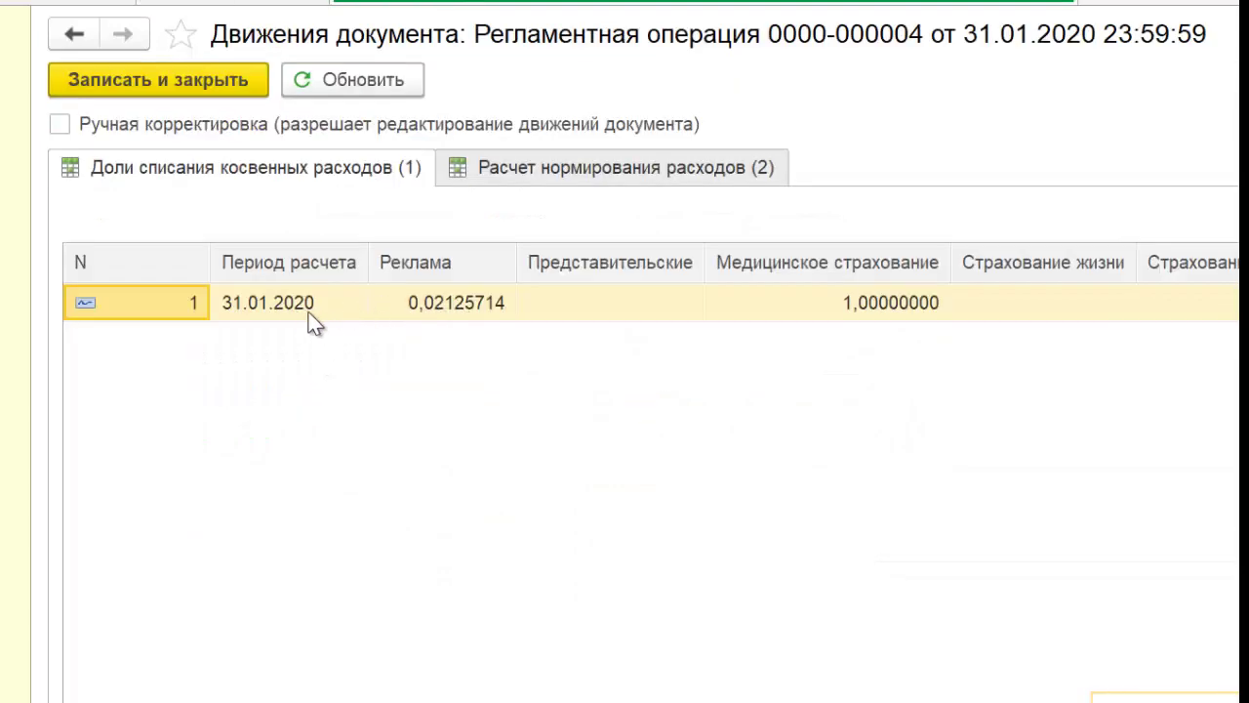
click(882, 305)
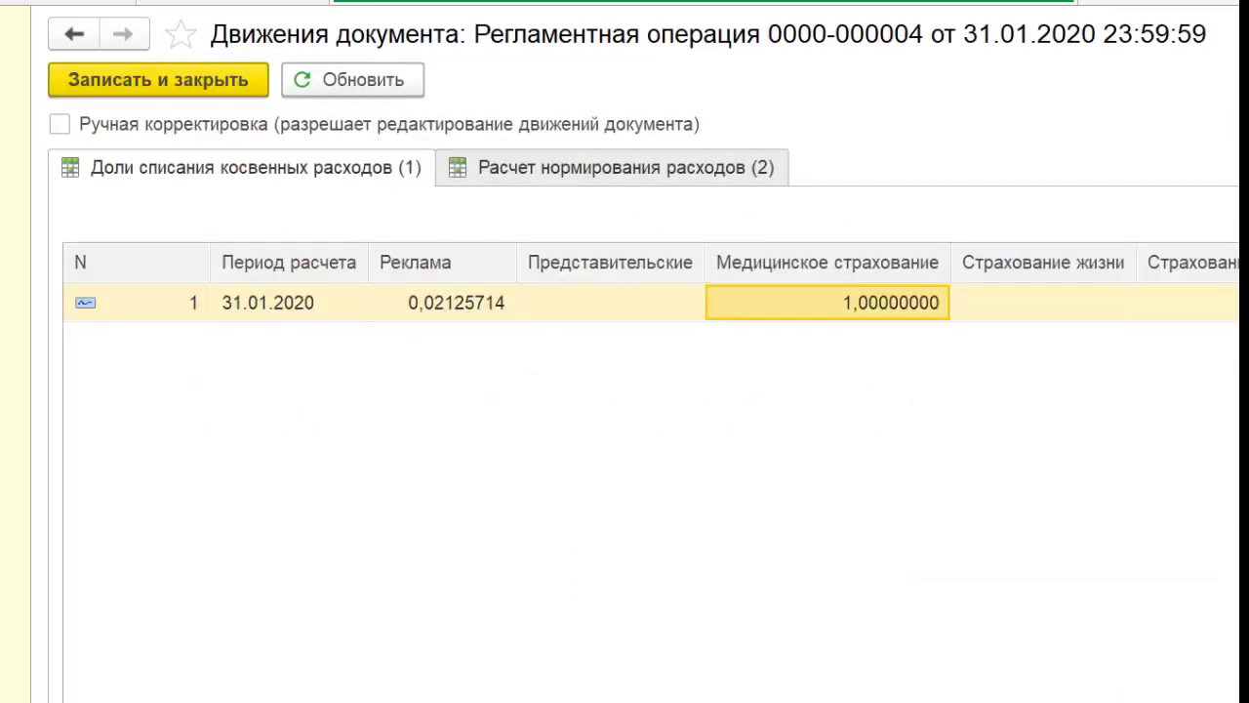
Examine the voluntary insurance row of the expense normalization calculation, including its yearly and monthly expenses, differences and base amount
click(626, 167)
click(453, 341)
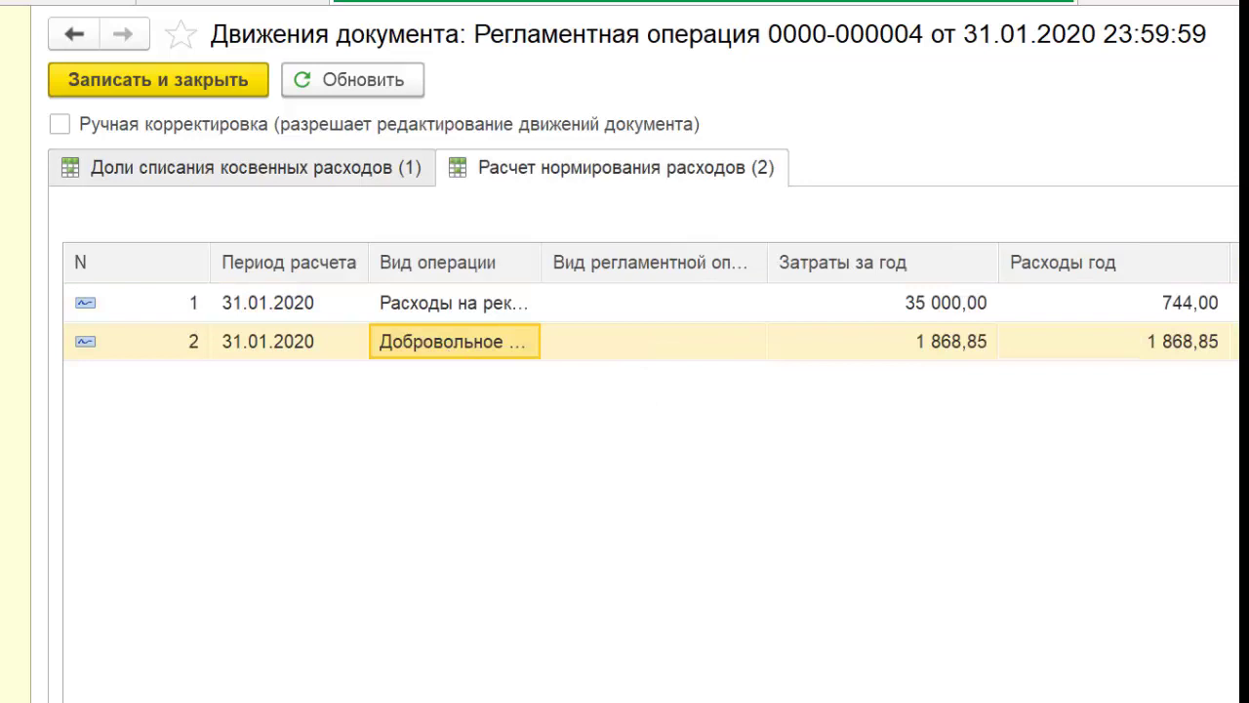
scroll(651, 300, right, 5)
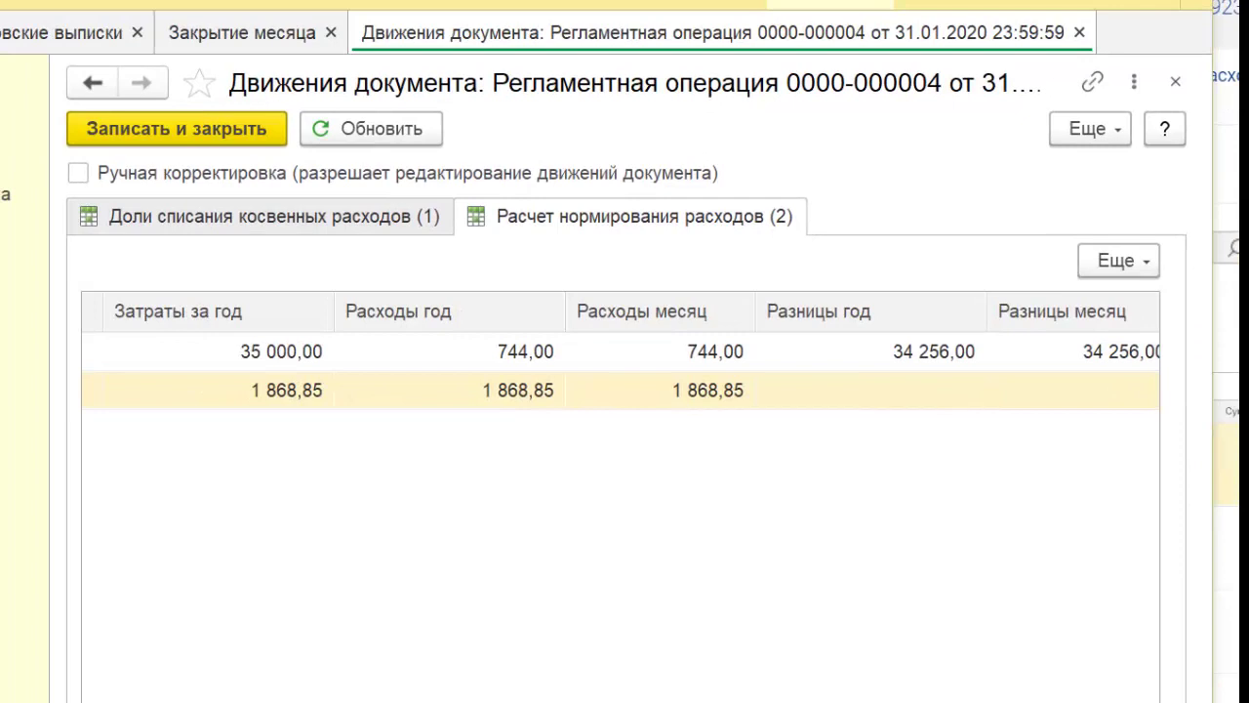
scroll(625, 323, right, 2)
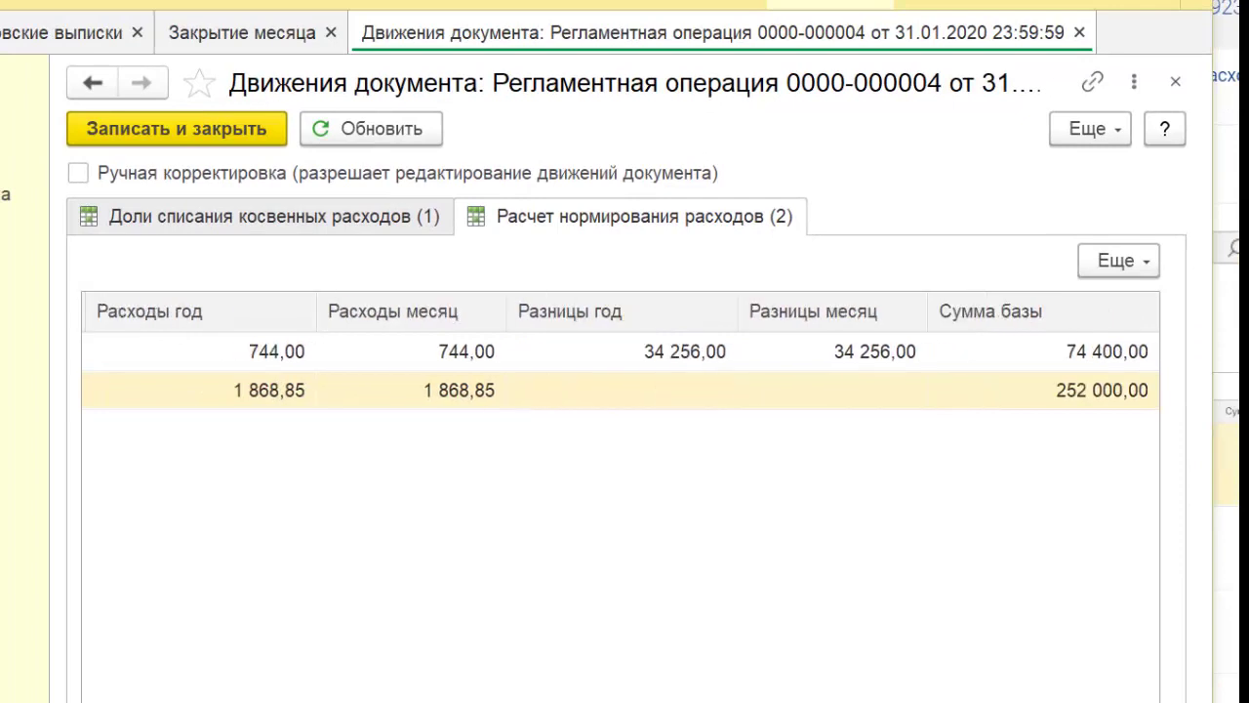
click(1026, 342)
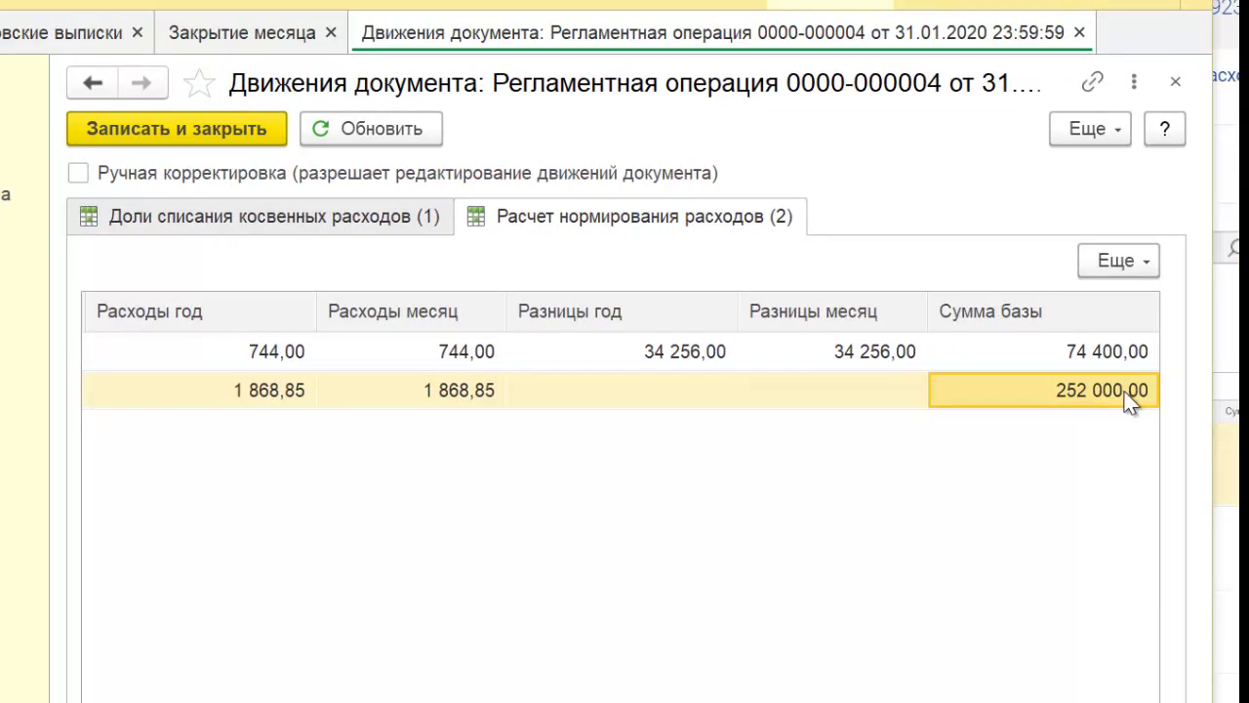
scroll(622, 350, left, 1)
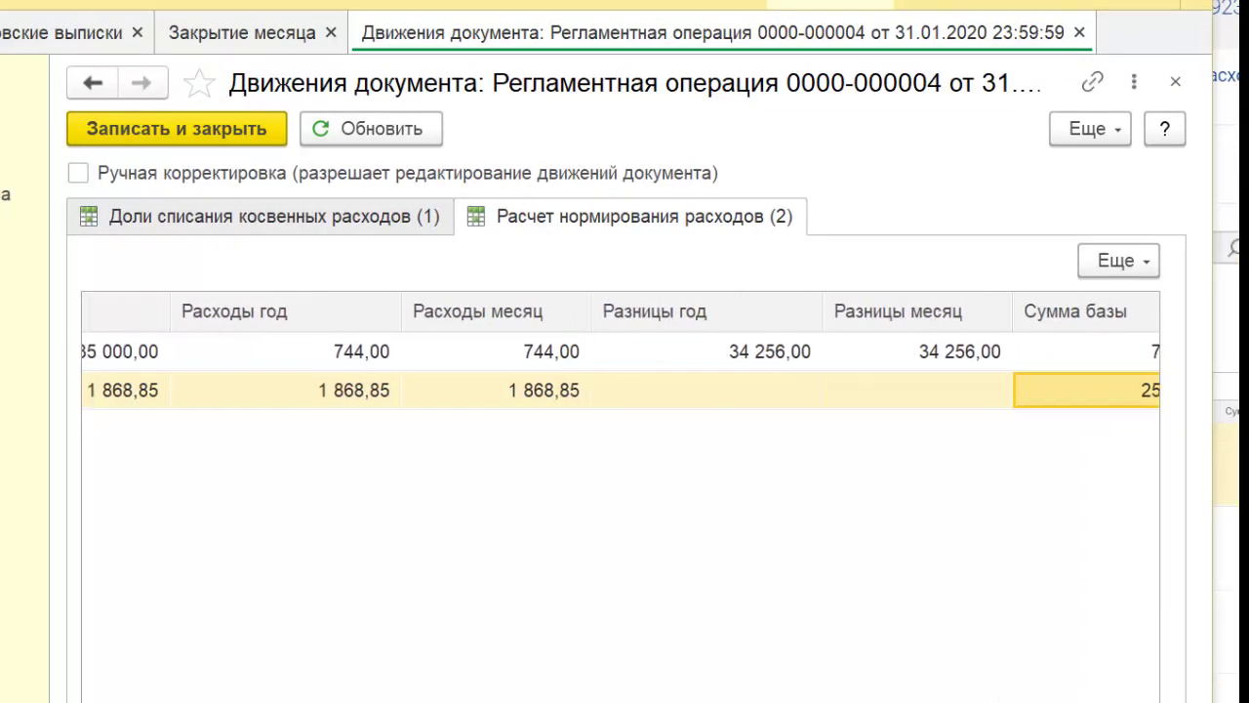
Compare the voluntary insurance row's yearly costs with its recognized yearly and monthly expenses and base amount, and close the movements
scroll(620, 348, left, 8)
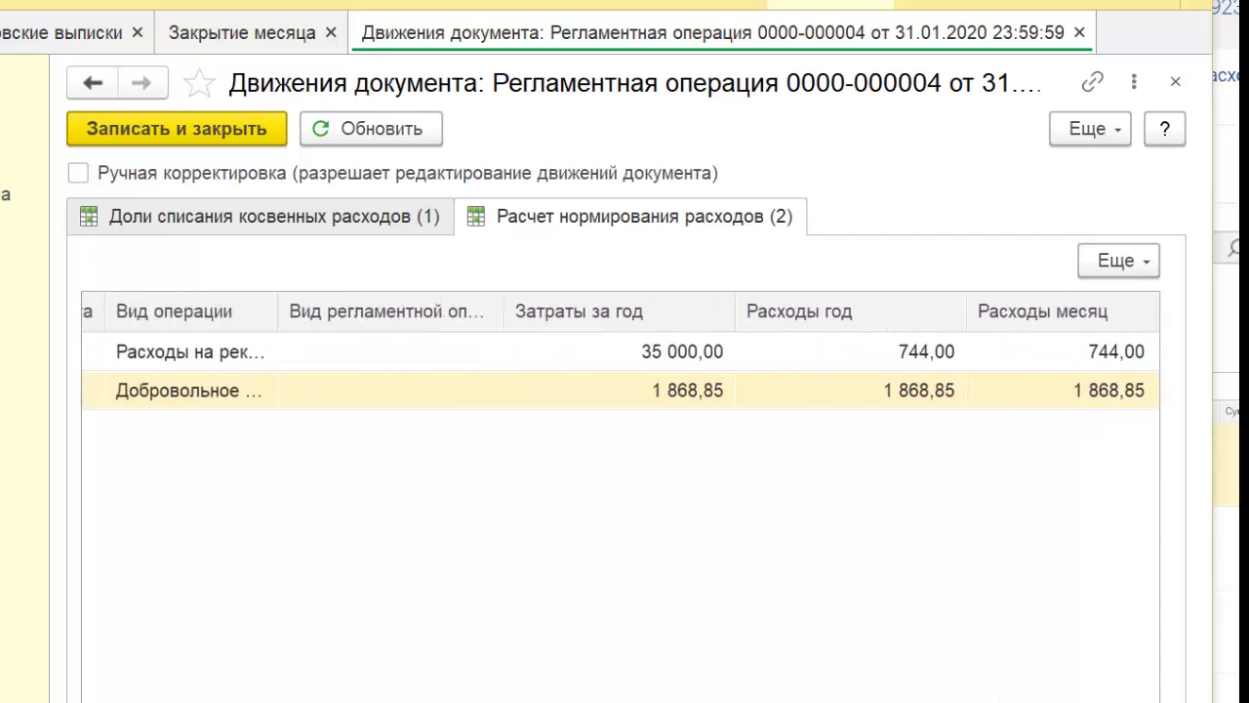
scroll(620, 351, right, 8)
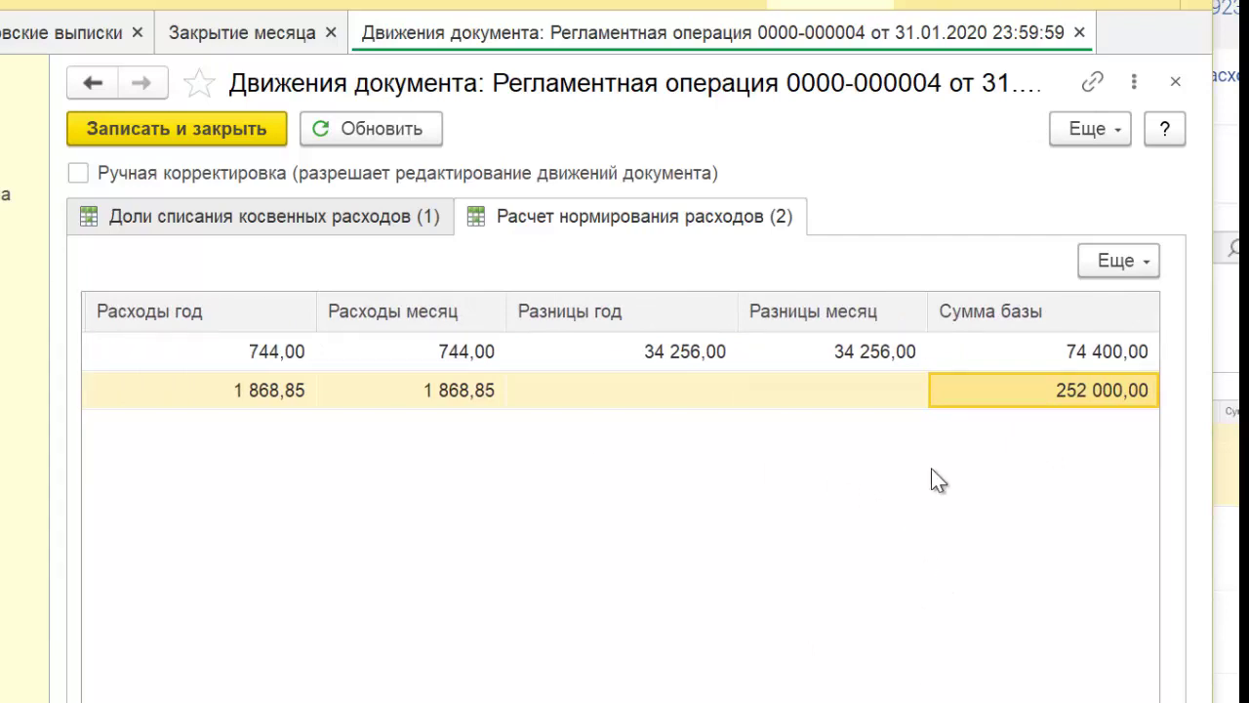
click(447, 398)
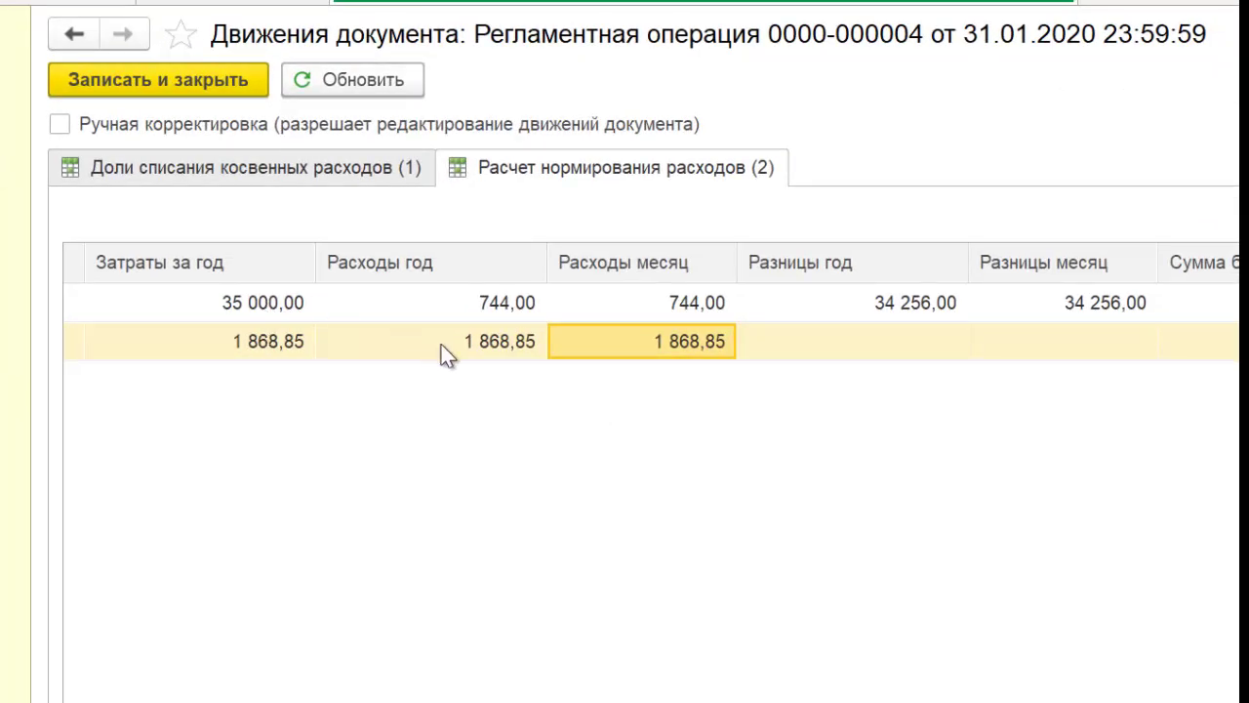
click(1199, 341)
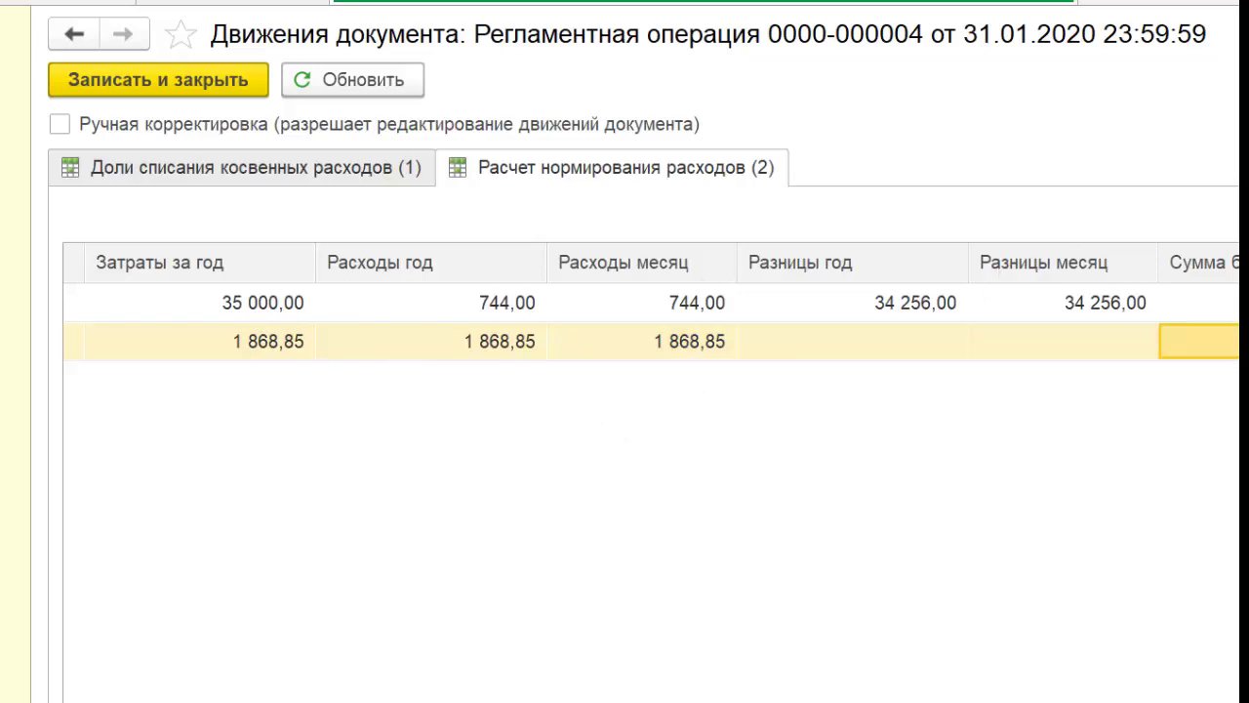
key(Escape)
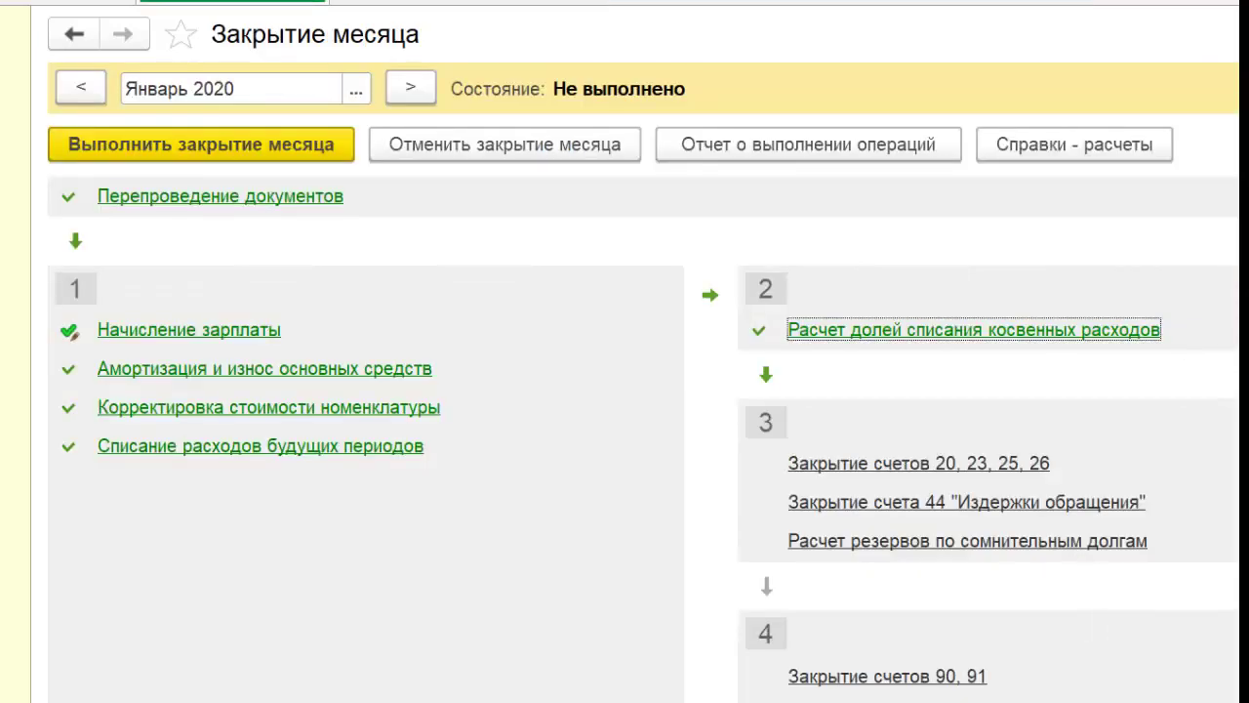
Run the Закрытие счетов 20, 23, 25, 26 operation for January 2020 and locate the ДМС posting in its movements
click(1039, 360)
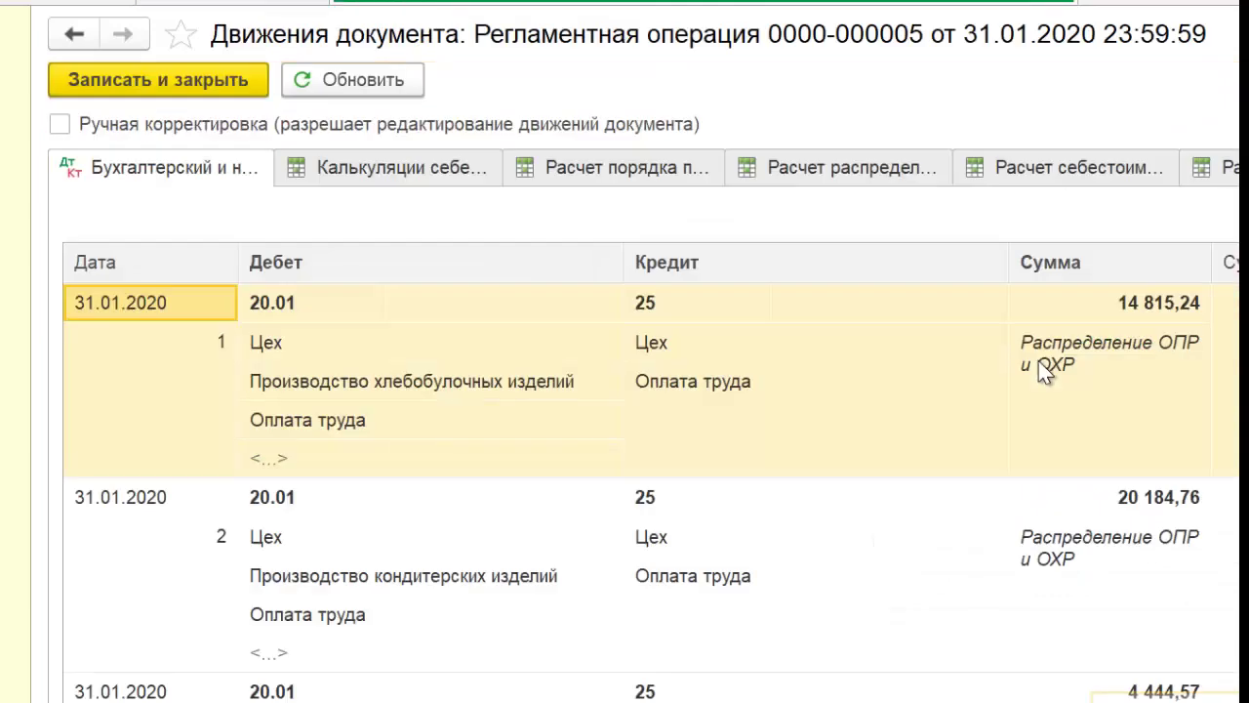
scroll(866, 442, down, 10)
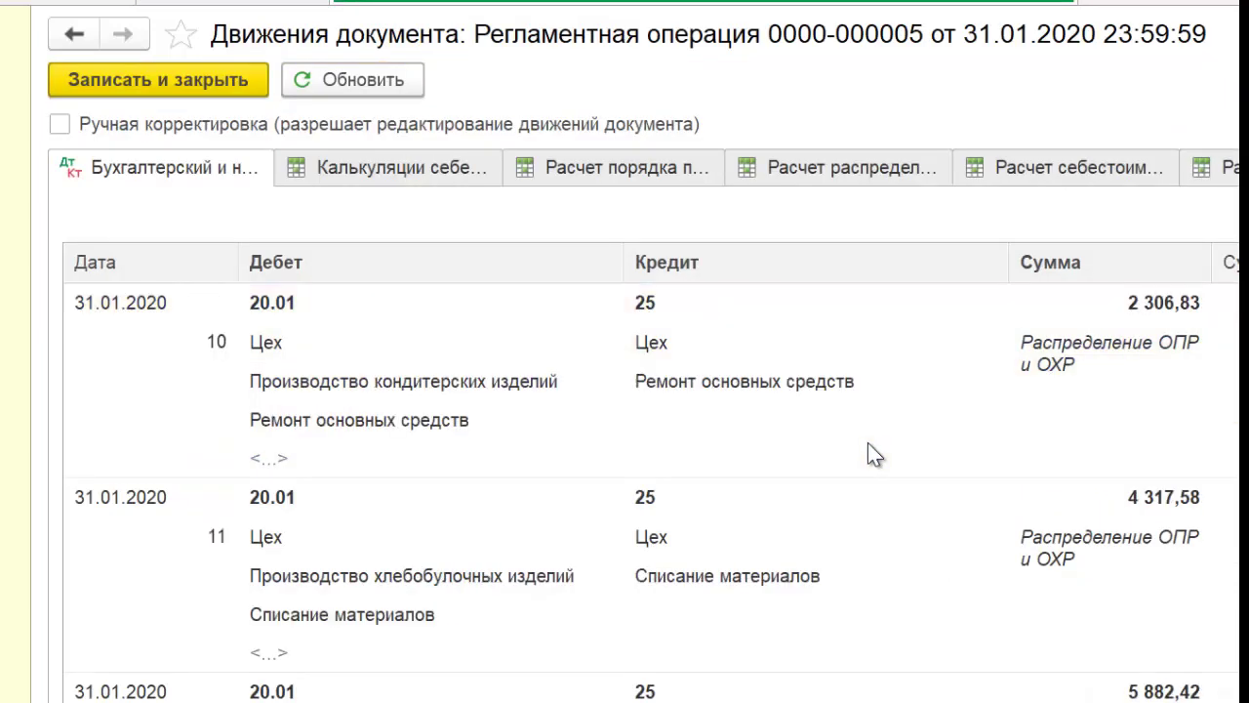
scroll(871, 444, up, 3)
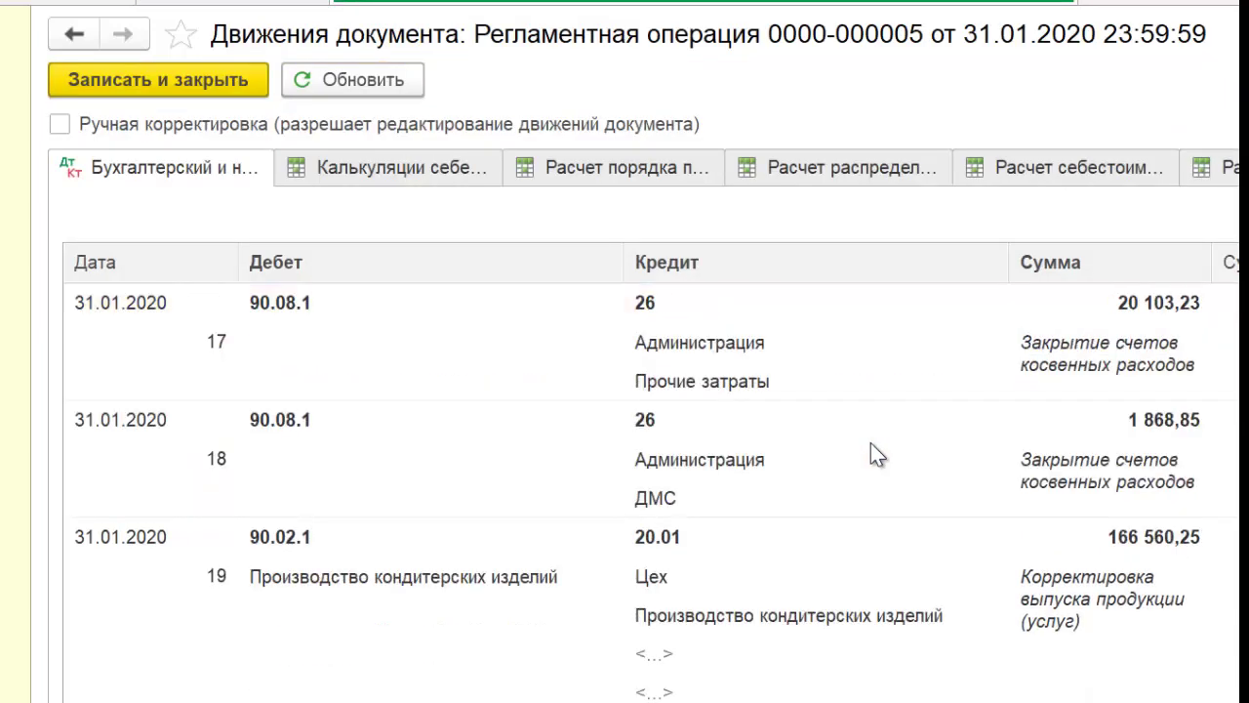
Compare the accounting and tax amounts of the ДМС posting from account 26 to 90.08.1, and close the movements
click(252, 421)
key(Right)
key(Right)
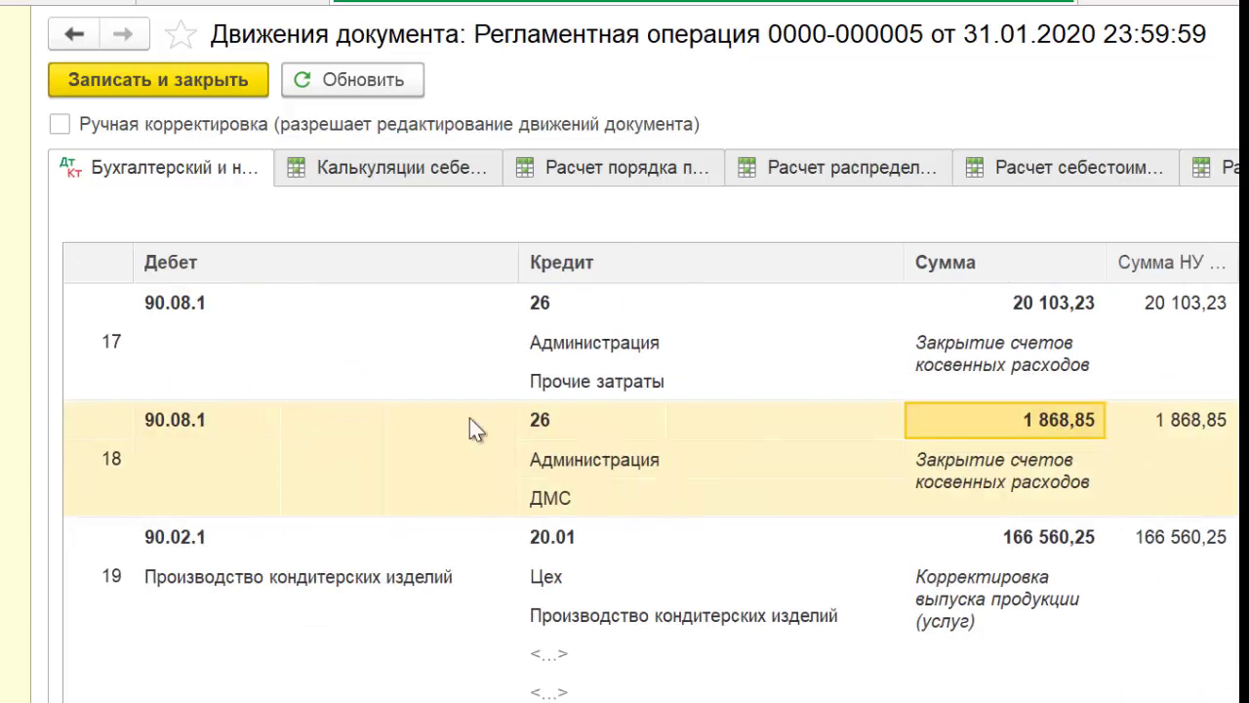
click(1187, 414)
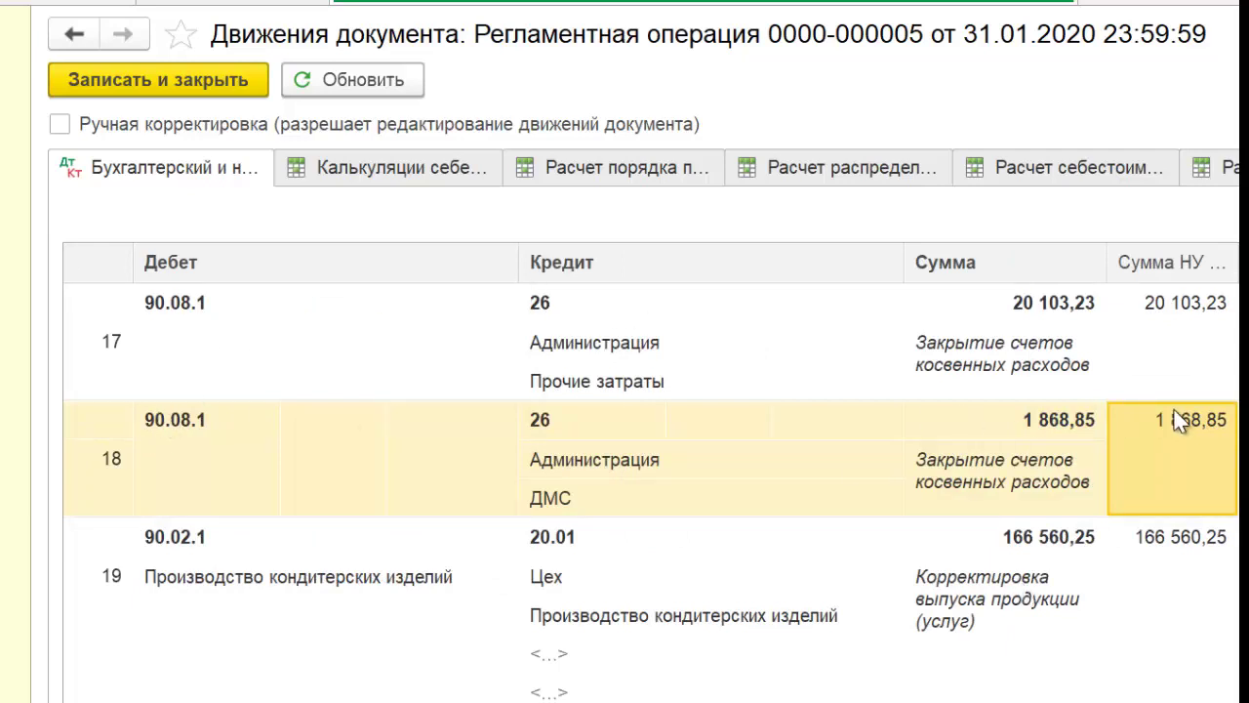
click(1035, 427)
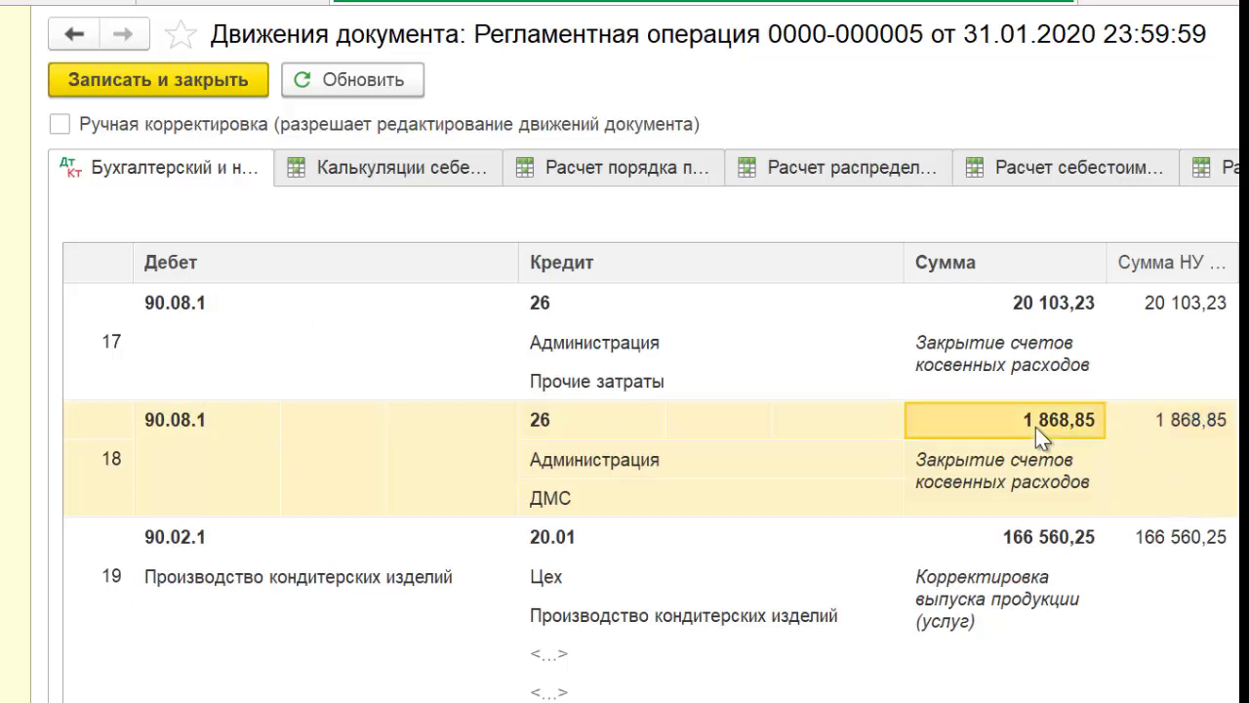
click(1113, 461)
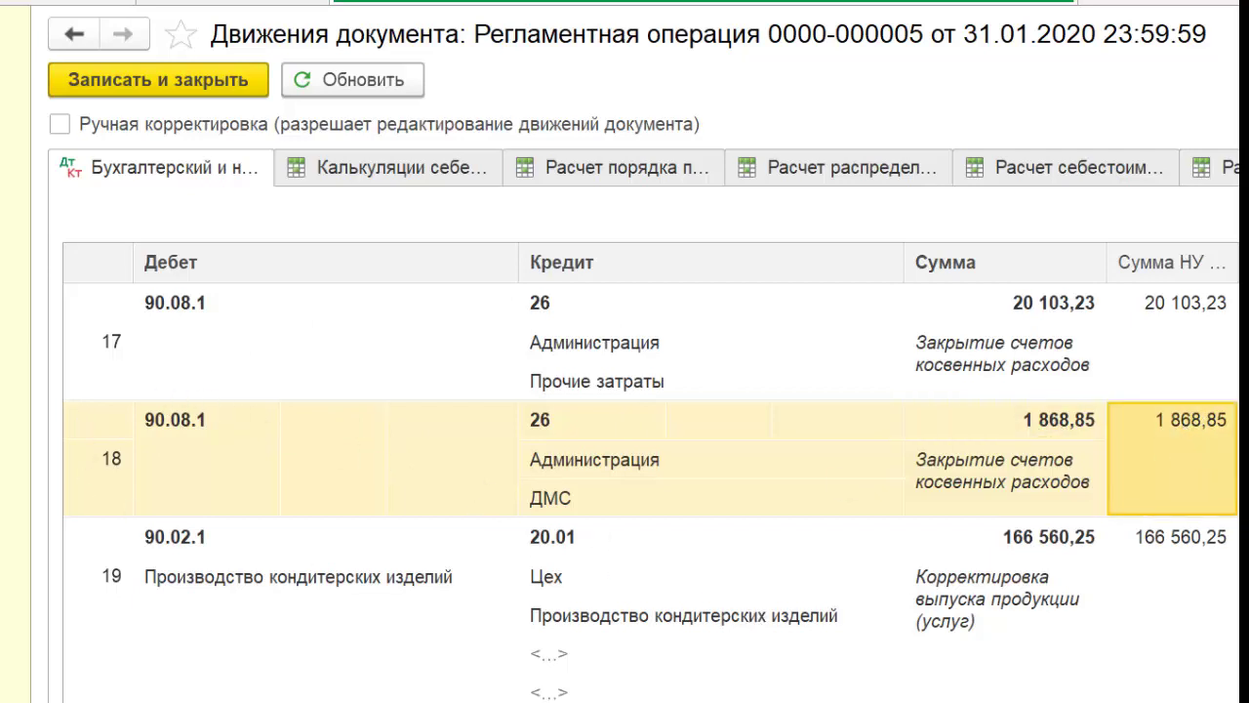
key(Escape)
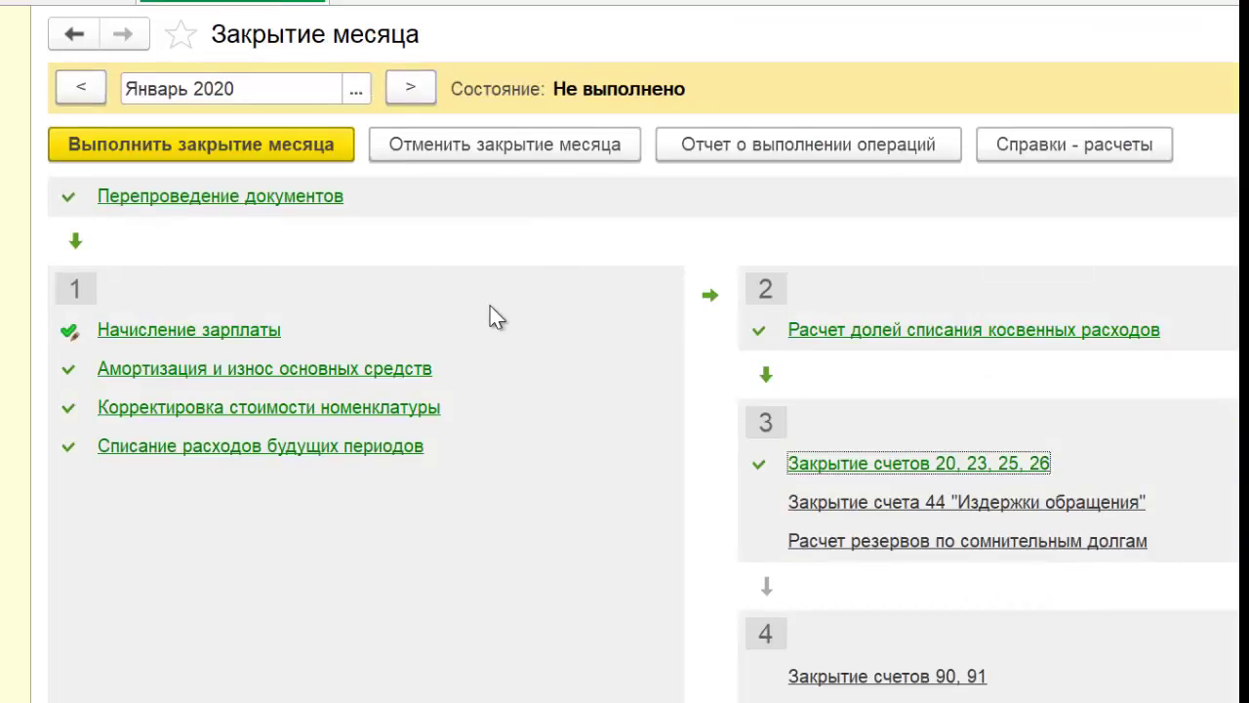
Run the deferred expense write-off for February 2020, check its ДМС amount, and return the month closing to January 2020
click(411, 88)
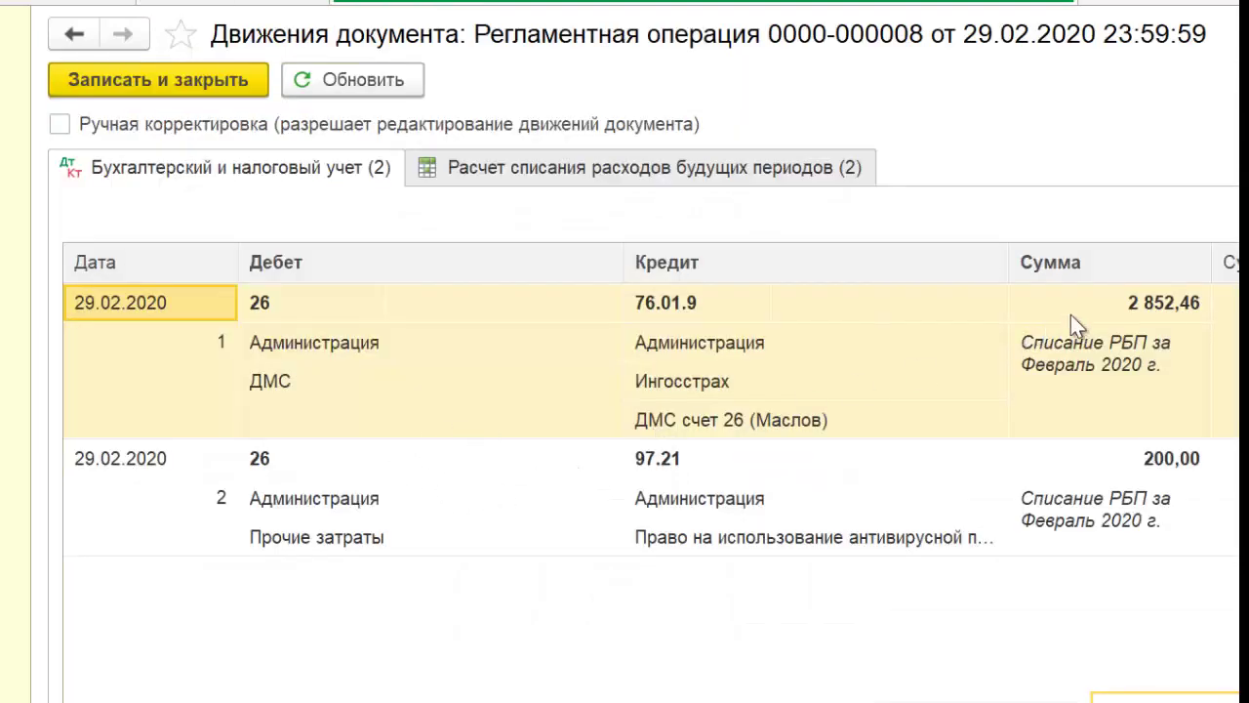
click(1073, 314)
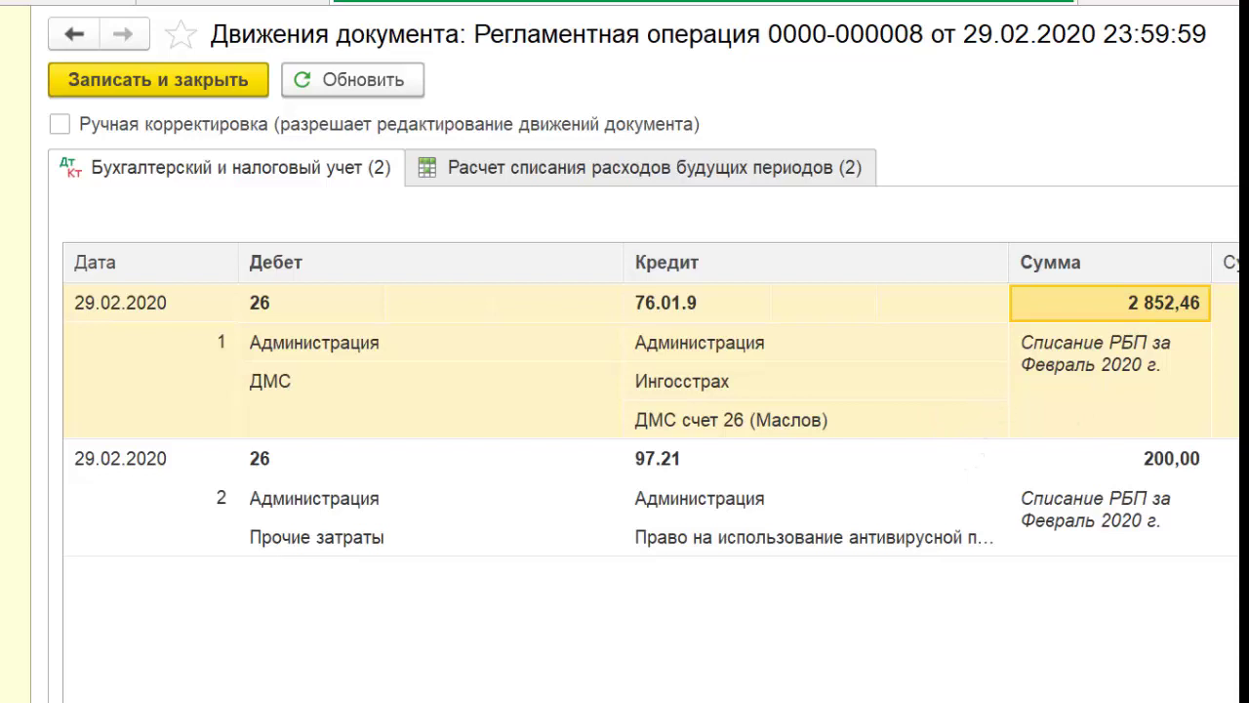
key(Escape)
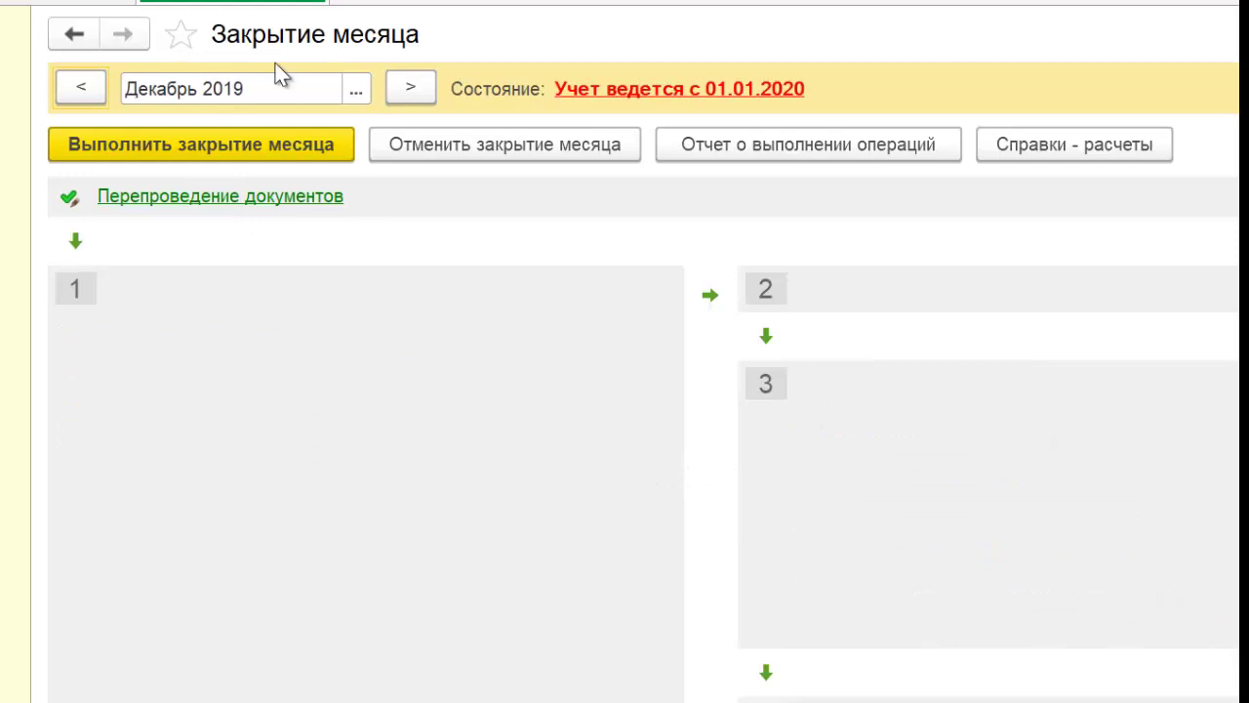
click(411, 89)
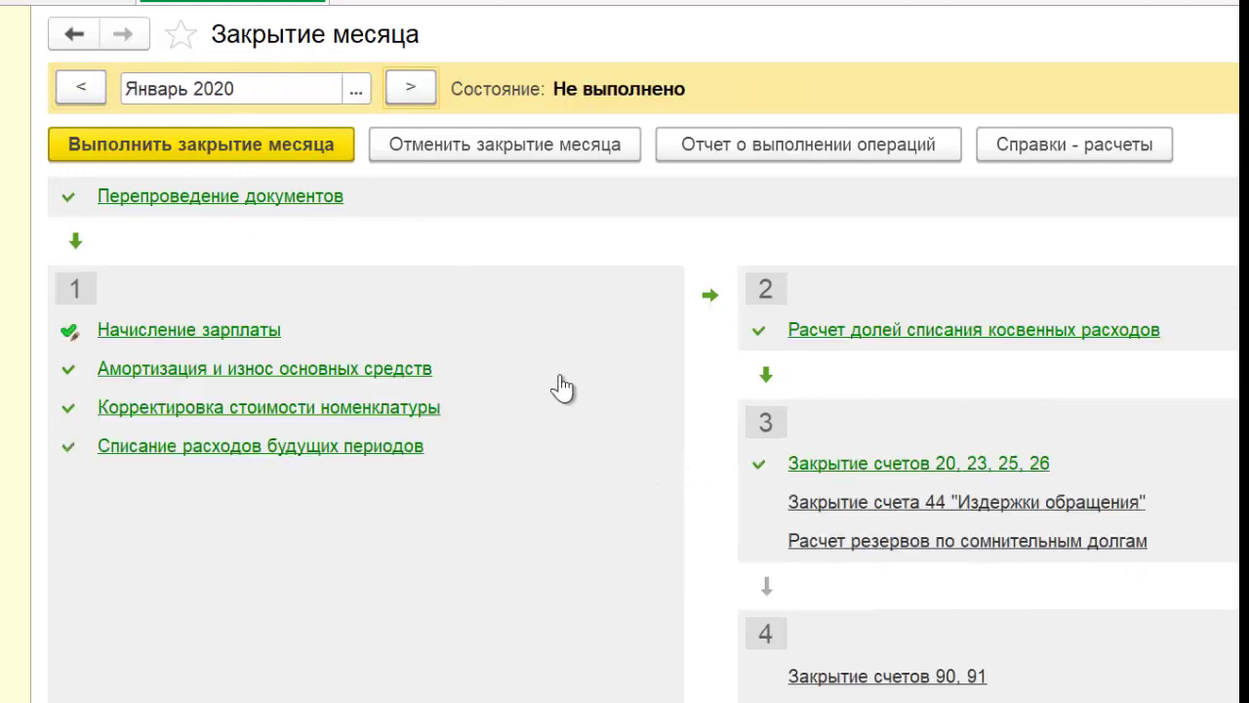